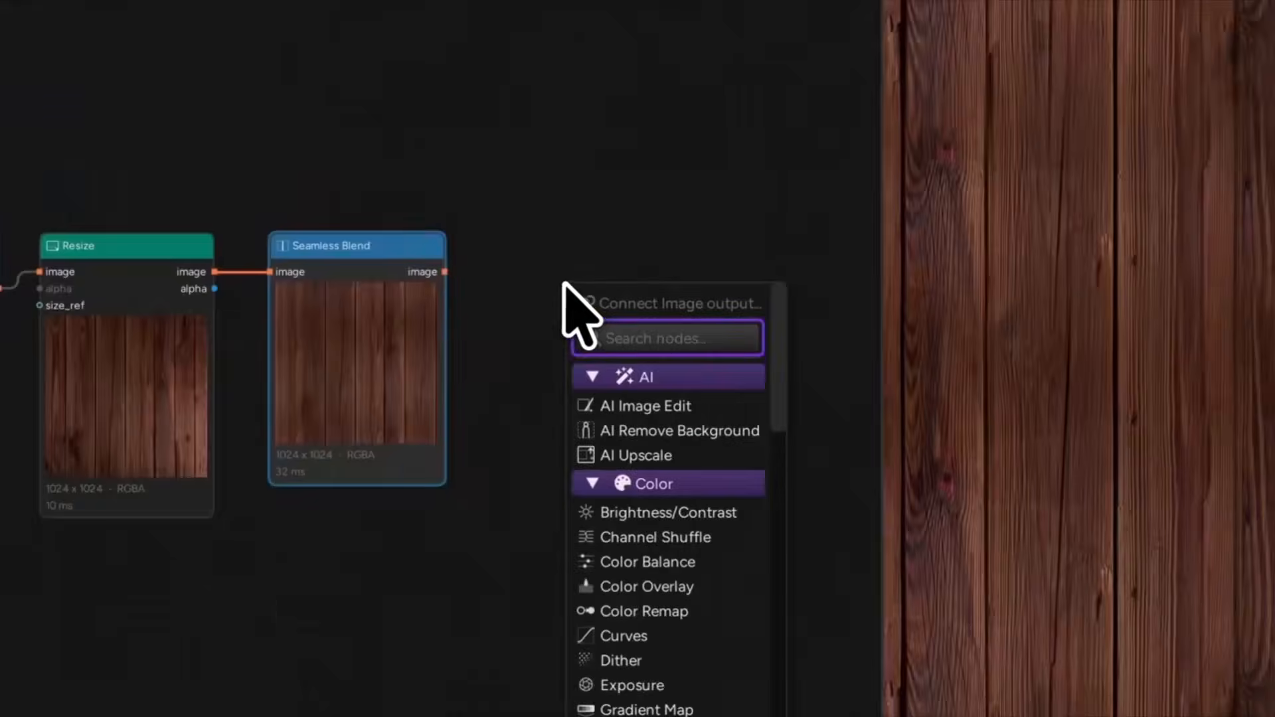
- Add a Normal Map node fed by the Seamless Blend output and raise its strength slightly
{"action": "type", "text": "normal"}
{"action": "key", "text": "Return"}
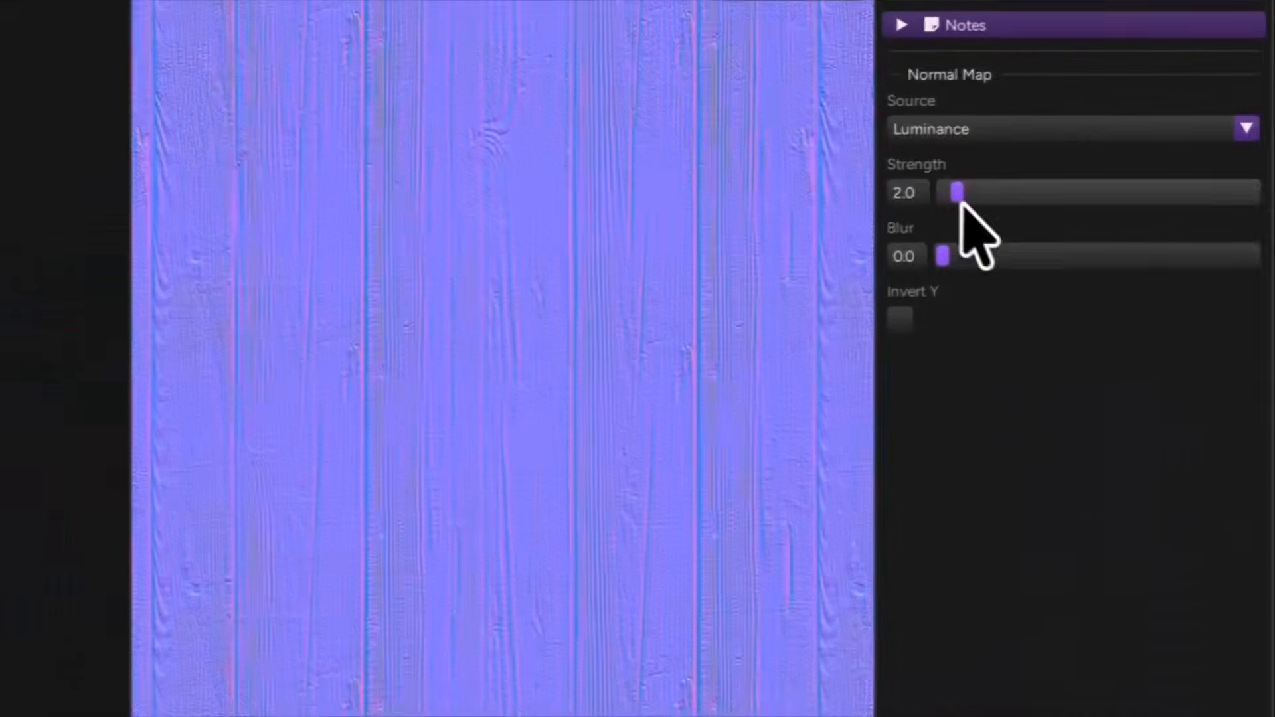
{"action": "left_click_drag", "start_coordinate": [960, 194], "coordinate": [970, 194]}
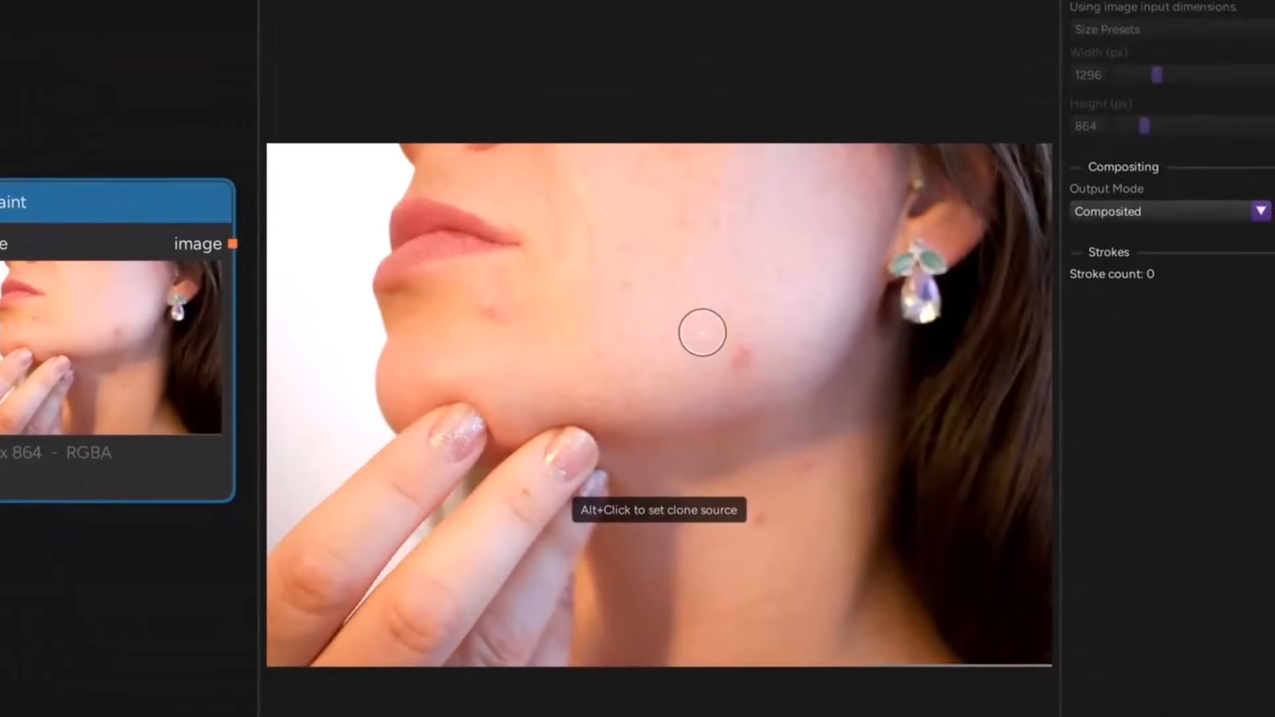
- Clone clean skin over the red blemishes on the jaw and near the chin in the Paint node
{"action": "left_click", "coordinate": [757, 385]}
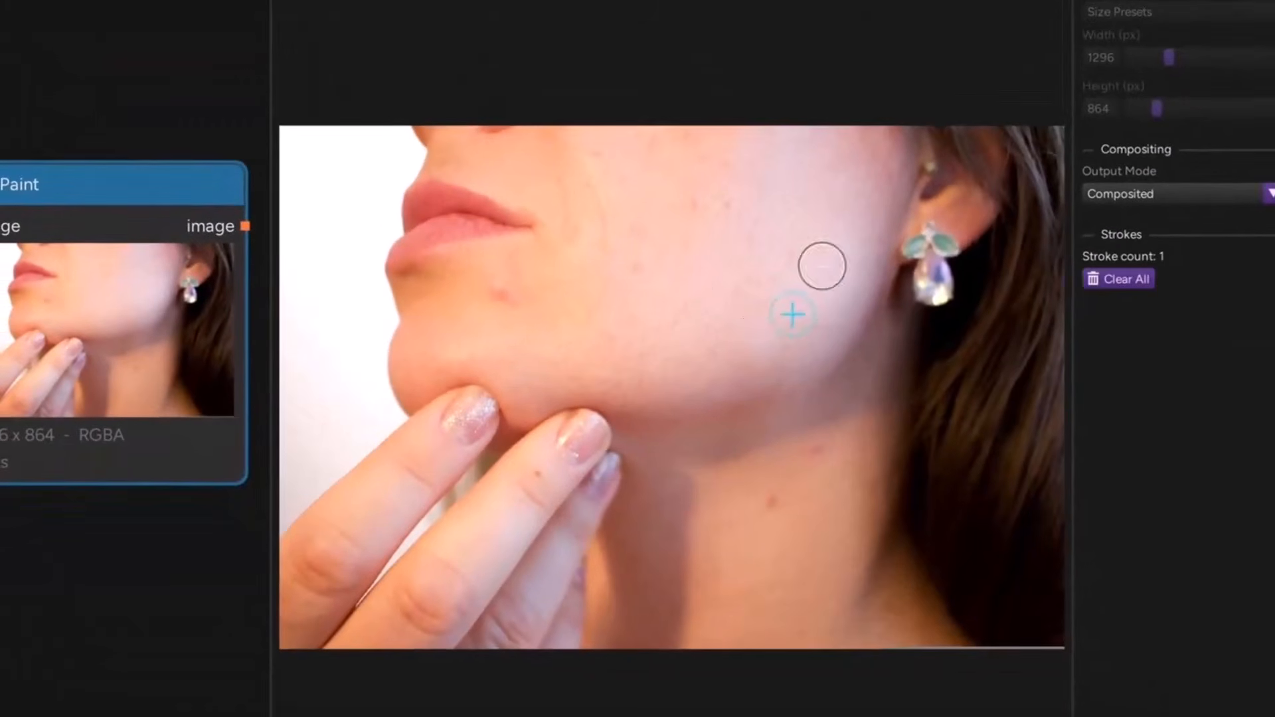
{"action": "left_click", "coordinate": [512, 342]}
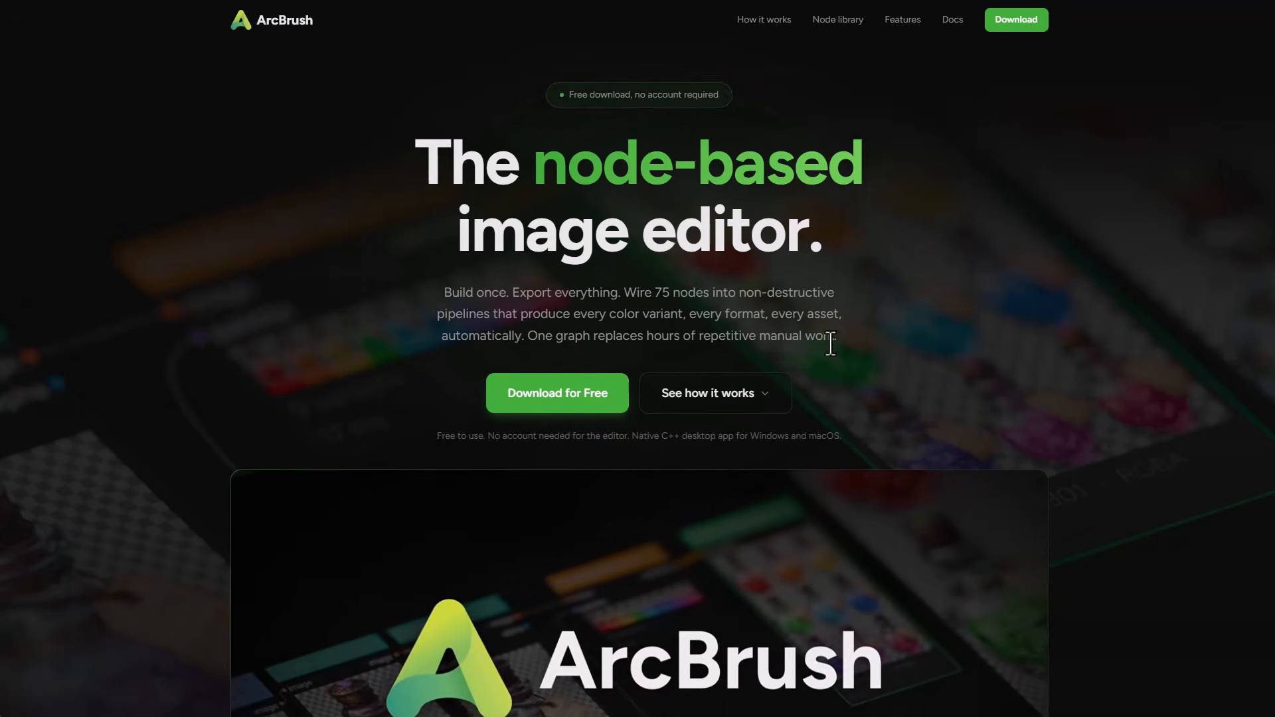
- View the ArcBrush download page with its Windows and macOS installers and return to the homepage
{"action": "left_click", "coordinate": [560, 398]}
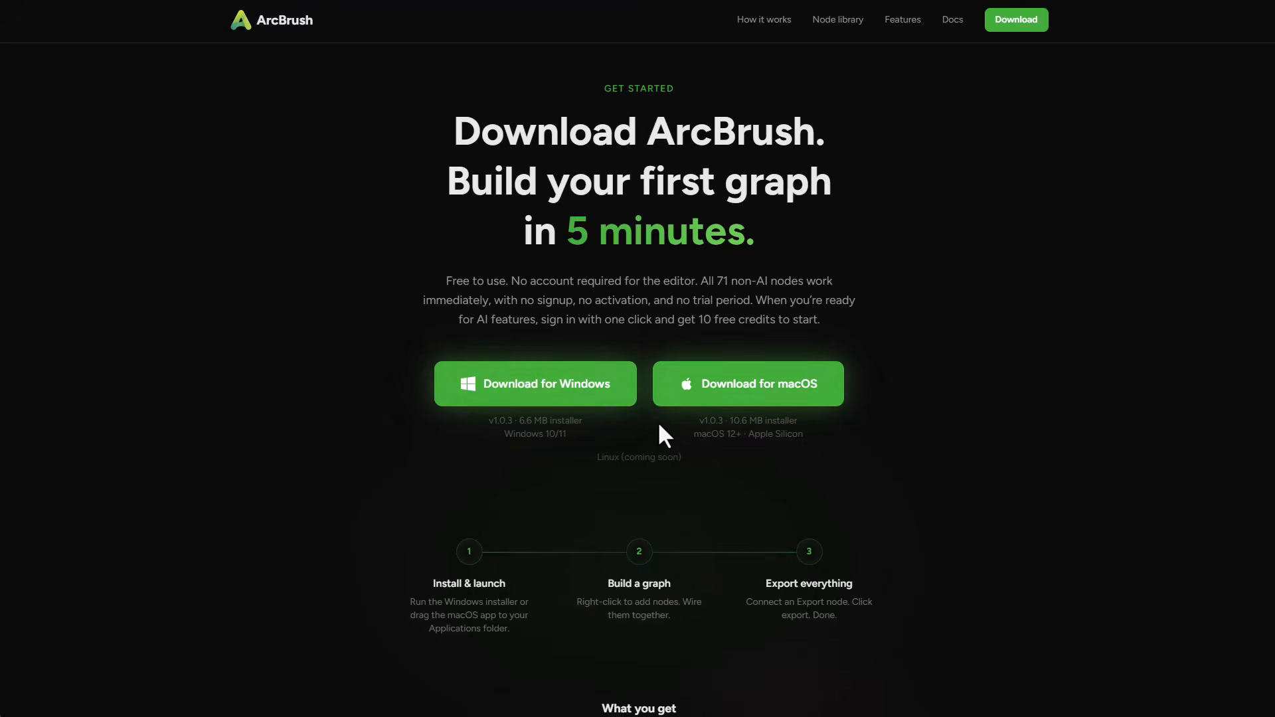
{"action": "key", "text": "alt+Left"}
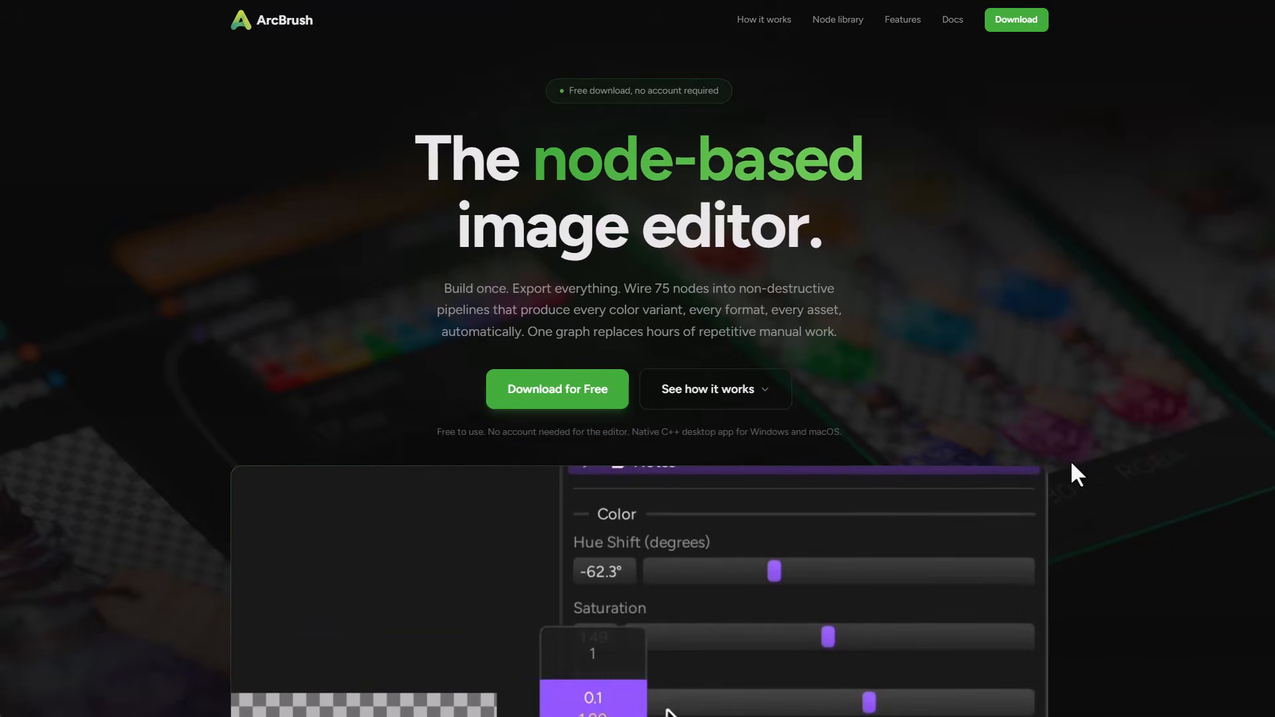
- Browse the homepage sections on who the editor is for, how it works and its color variant feature
{"action": "scroll", "coordinate": [1071, 465], "scroll_direction": "down", "scroll_amount": 4}
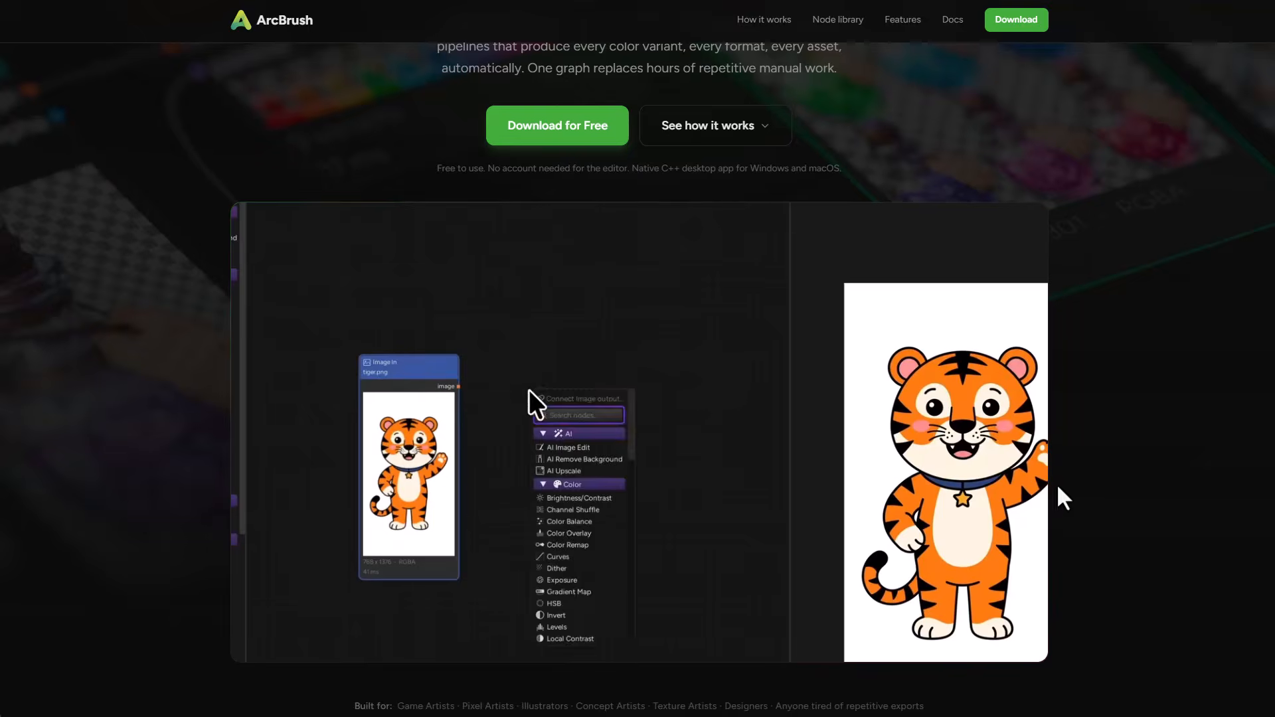
{"action": "scroll", "coordinate": [1059, 479], "scroll_direction": "down", "scroll_amount": 12}
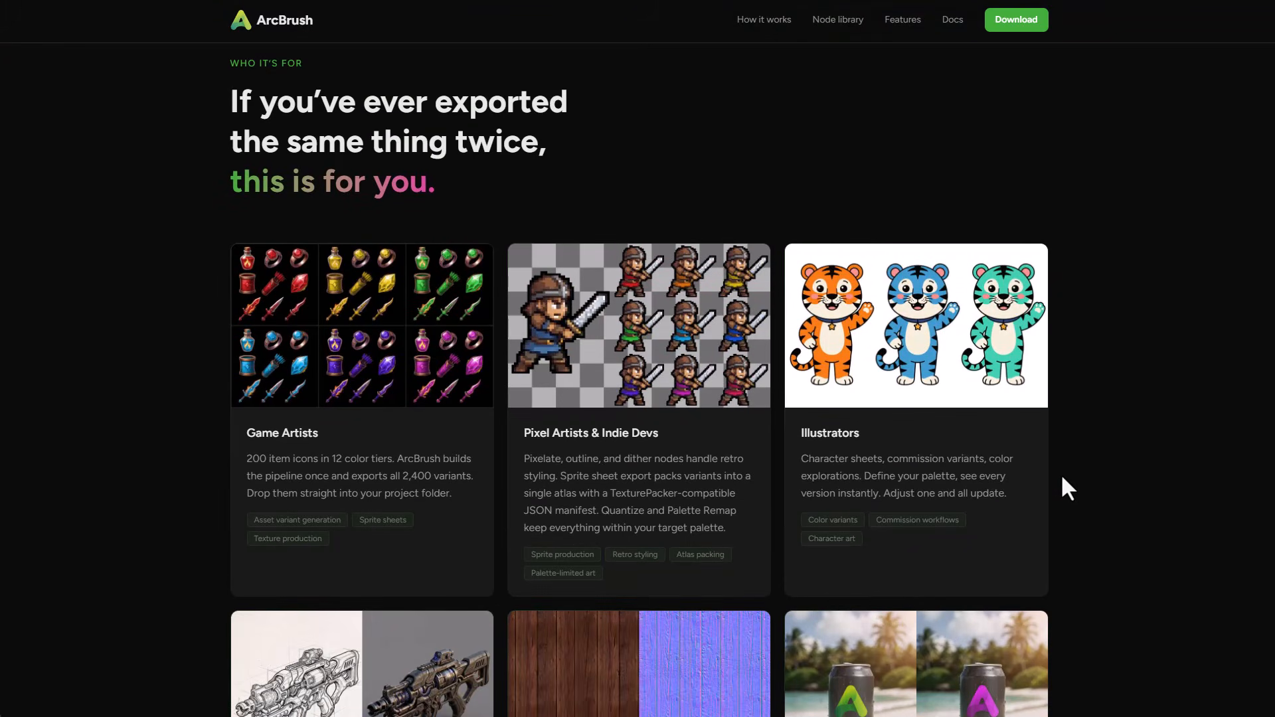
{"action": "scroll", "coordinate": [1062, 477], "scroll_direction": "down", "scroll_amount": 1}
{"action": "scroll", "coordinate": [1061, 480], "scroll_direction": "down", "scroll_amount": 6}
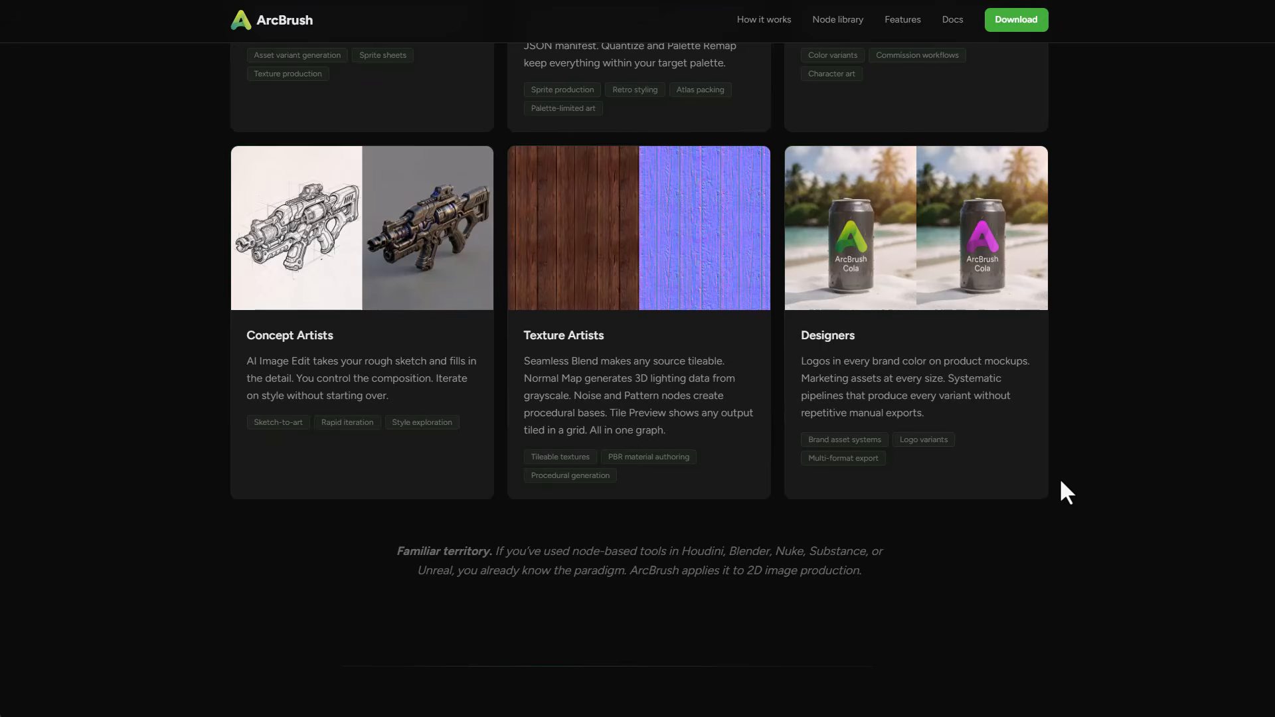
{"action": "scroll", "coordinate": [1063, 489], "scroll_direction": "down", "scroll_amount": 4}
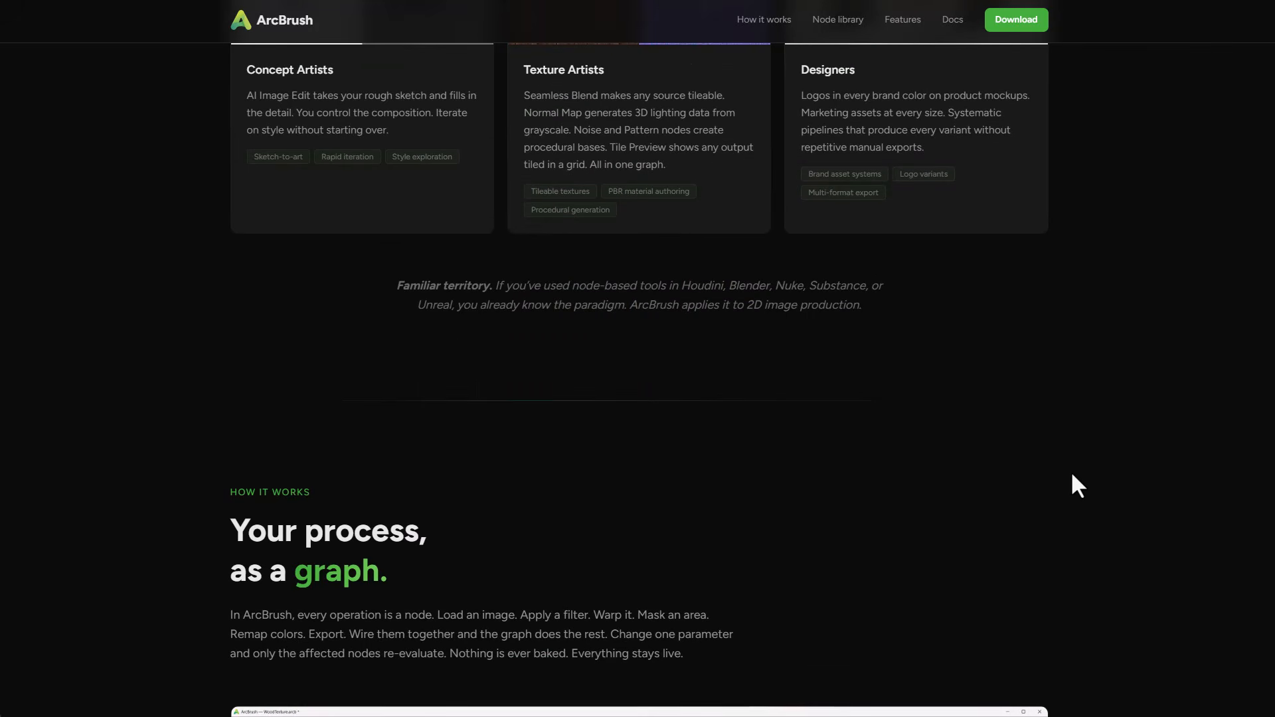
{"action": "scroll", "coordinate": [1071, 478], "scroll_direction": "down", "scroll_amount": 15}
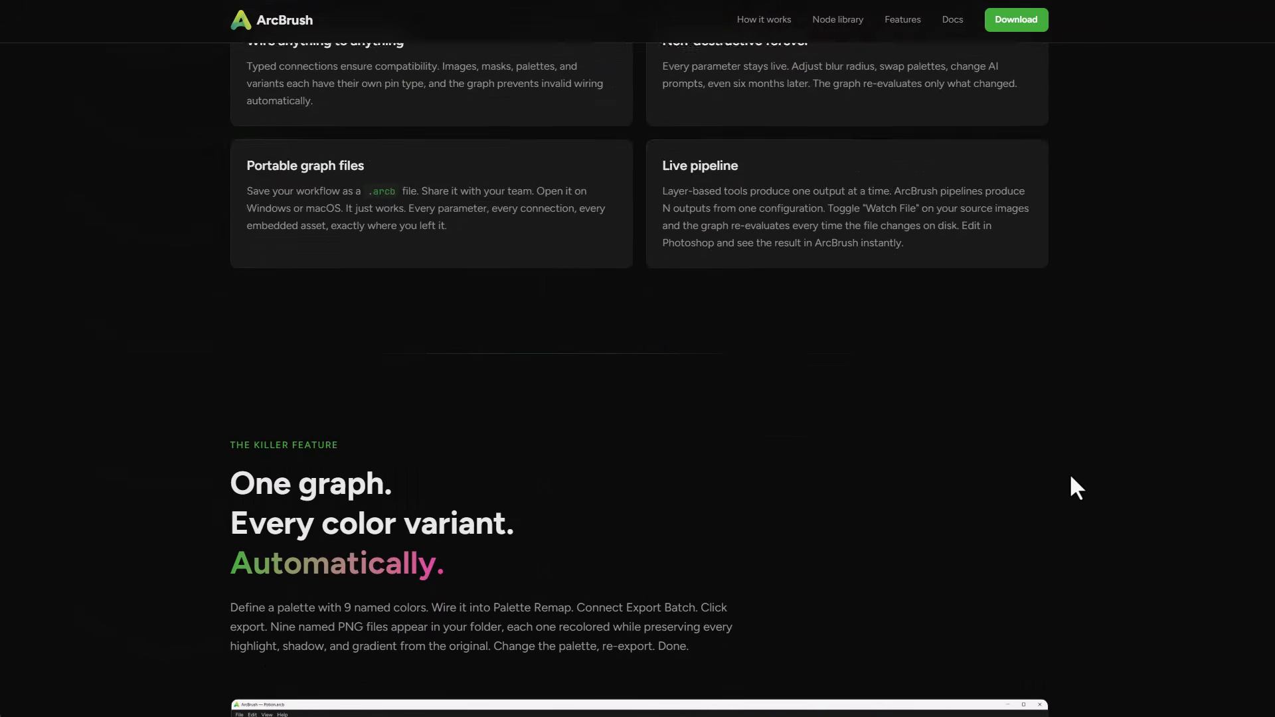
{"action": "scroll", "coordinate": [1069, 473], "scroll_direction": "down", "scroll_amount": 2}
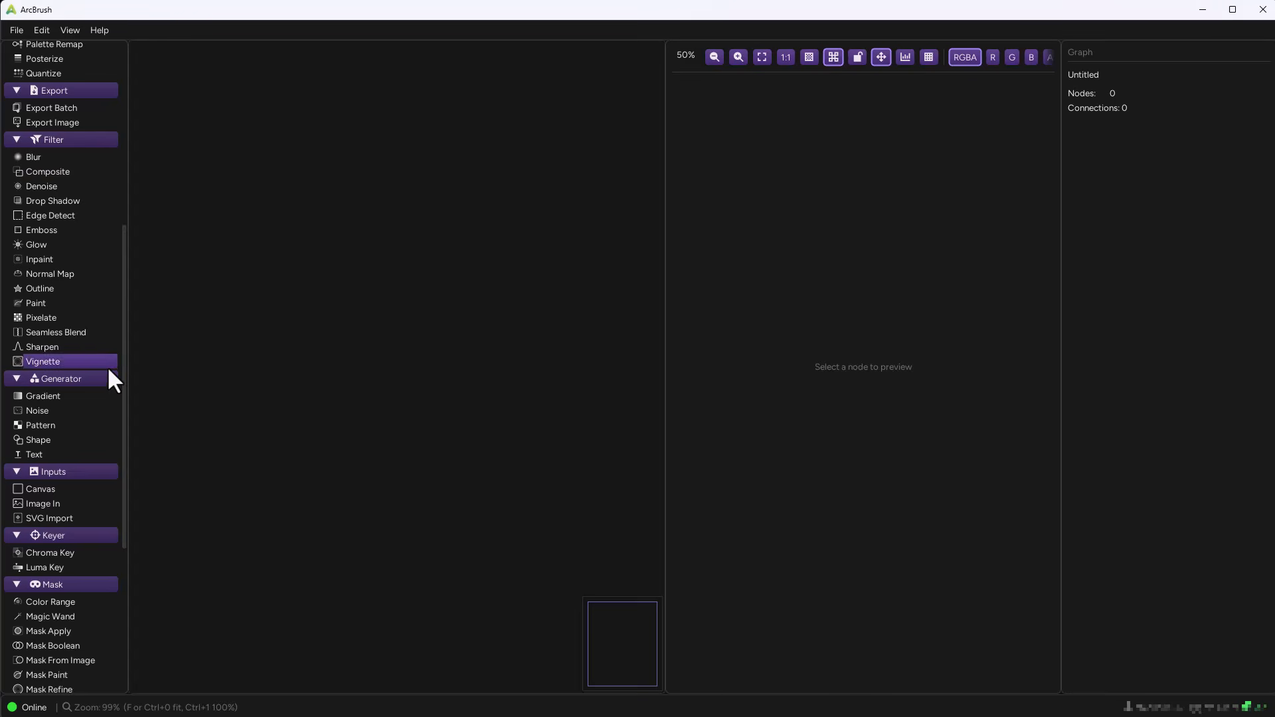
- Bring the photo pexels-photo-37194808.jpg into the empty graph as an Image In node
{"action": "scroll", "coordinate": [103, 361], "scroll_direction": "up", "scroll_amount": 5}
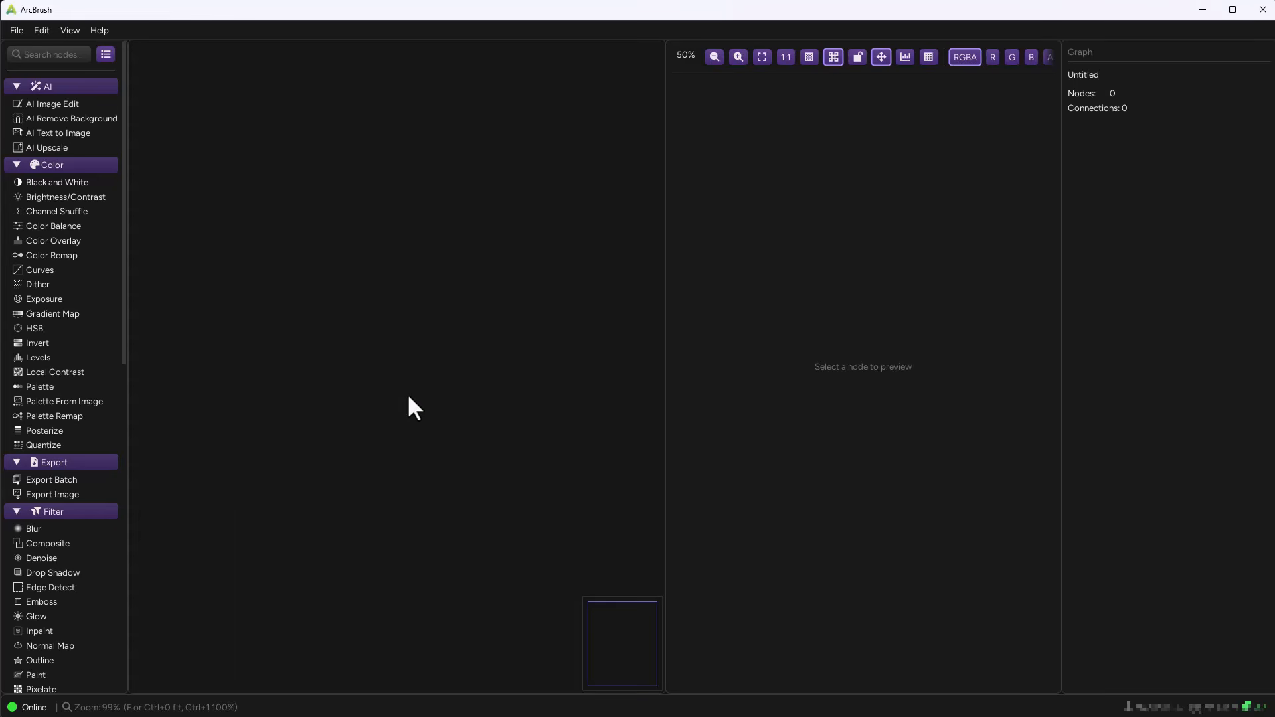
{"action": "left_click_drag", "start_coordinate": [440, 373], "coordinate": [304, 302]}
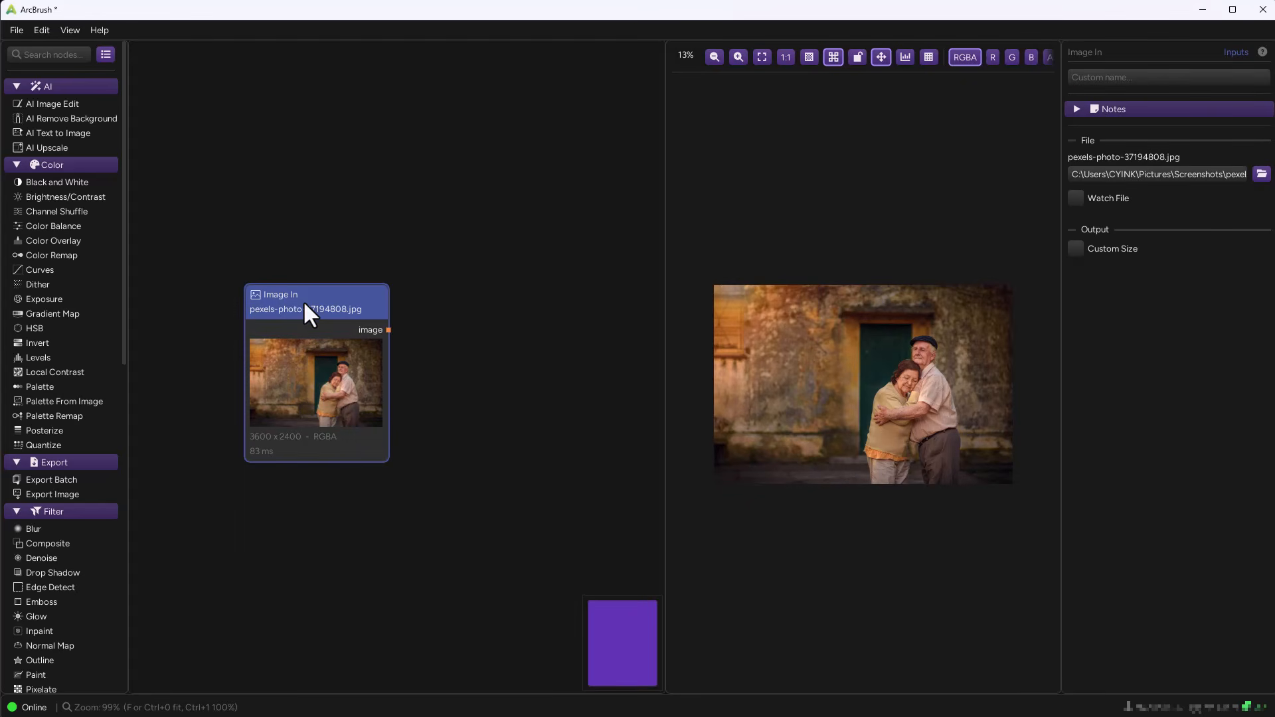
{"action": "scroll", "coordinate": [361, 325], "scroll_direction": "up", "scroll_amount": 5}
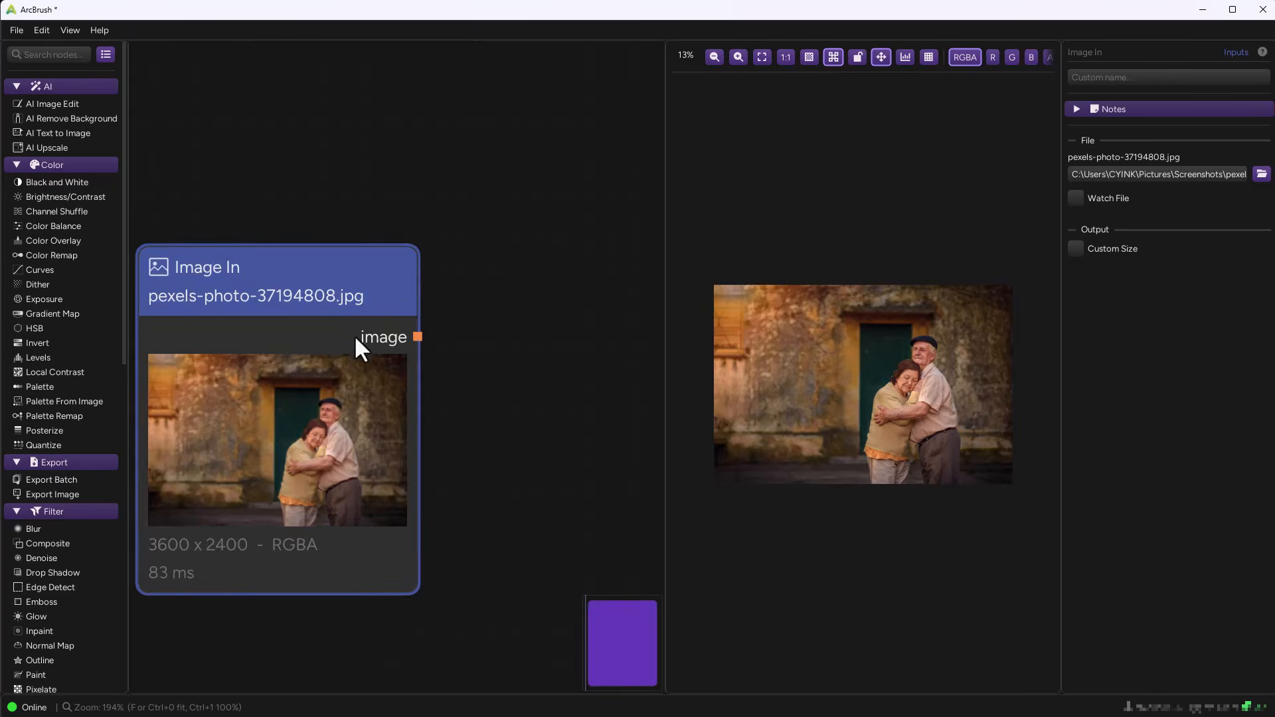
{"action": "scroll", "coordinate": [359, 345], "scroll_direction": "down", "scroll_amount": 1}
{"action": "scroll", "coordinate": [886, 377], "scroll_direction": "up", "scroll_amount": 4}
{"action": "scroll", "coordinate": [890, 392], "scroll_direction": "down", "scroll_amount": 2}
{"action": "scroll", "coordinate": [903, 406], "scroll_direction": "up", "scroll_amount": 2}
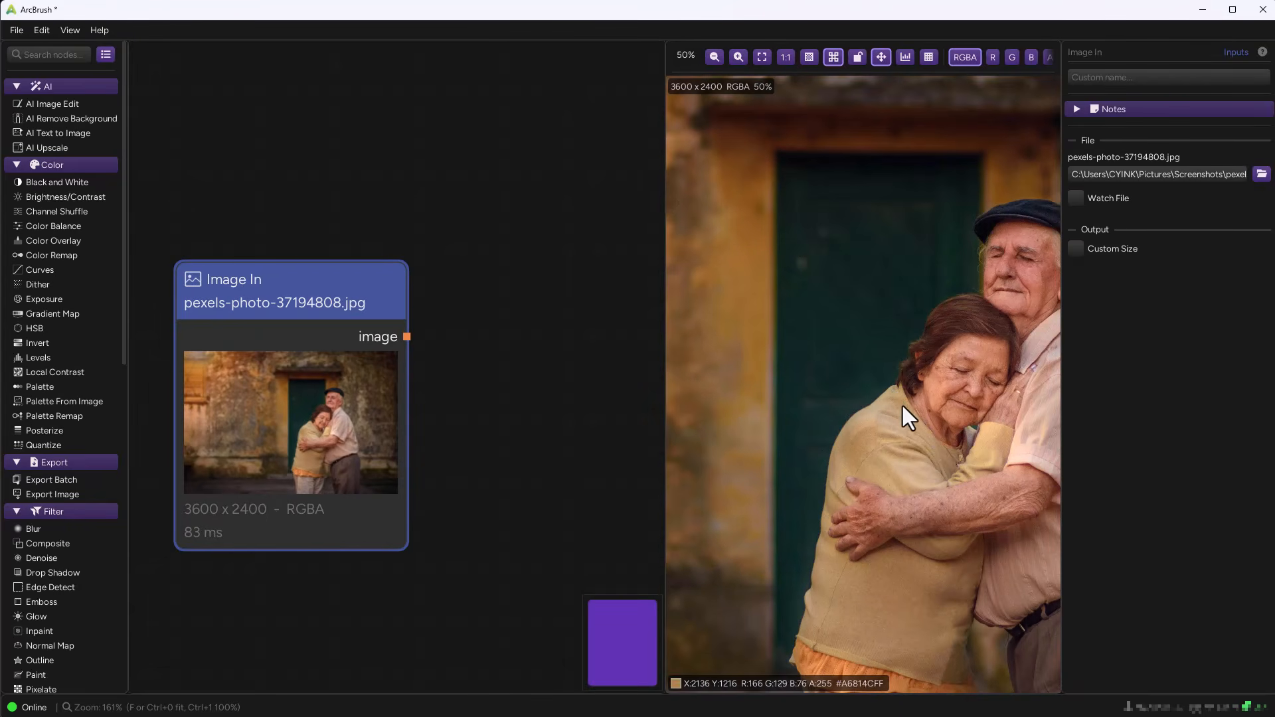
{"action": "left_click_drag", "start_coordinate": [943, 436], "coordinate": [816, 352]}
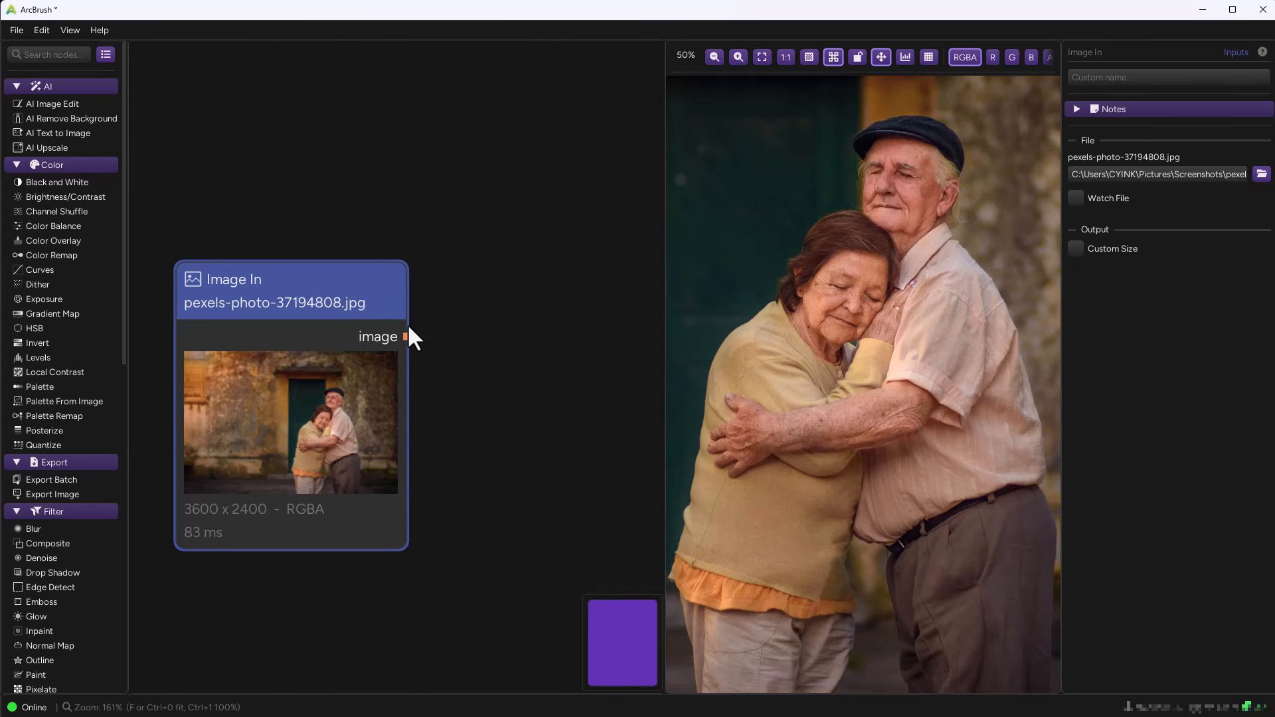
- Add a Crop node connected to the Image In output and place it right beside that node
{"action": "left_click_drag", "start_coordinate": [407, 336], "coordinate": [504, 356]}
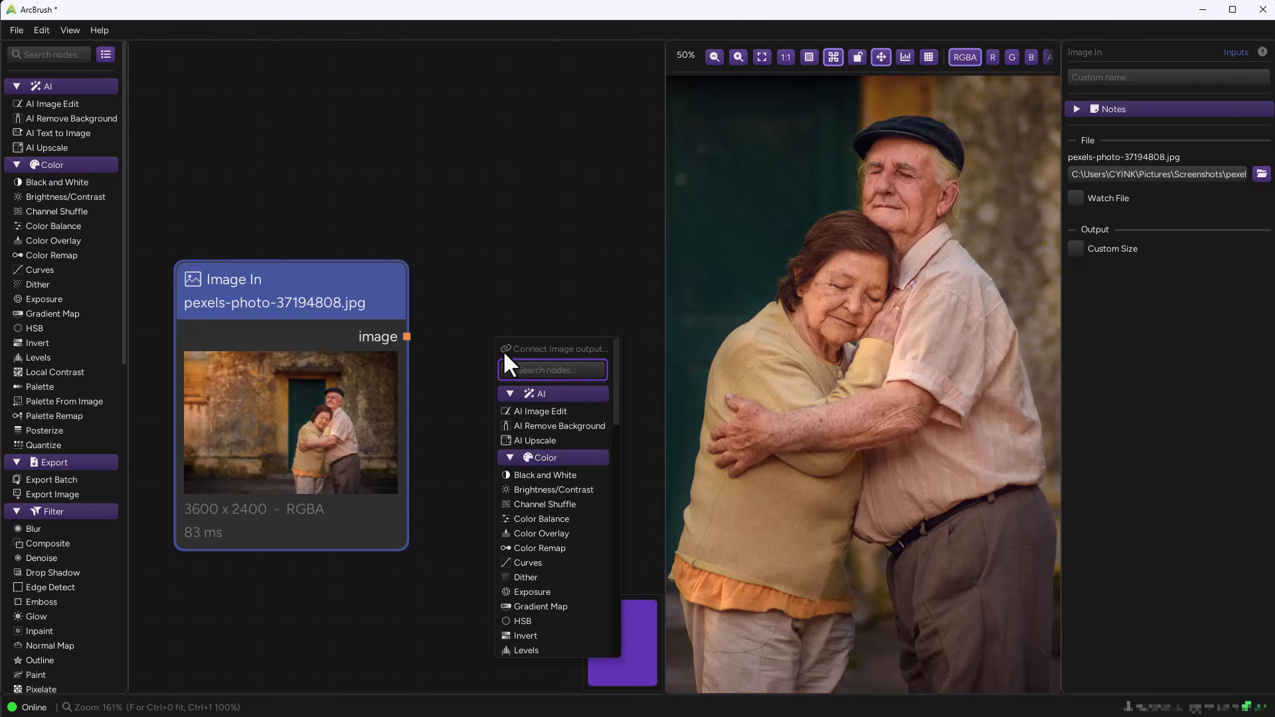
{"action": "type", "text": "crop"}
{"action": "key", "text": "Return"}
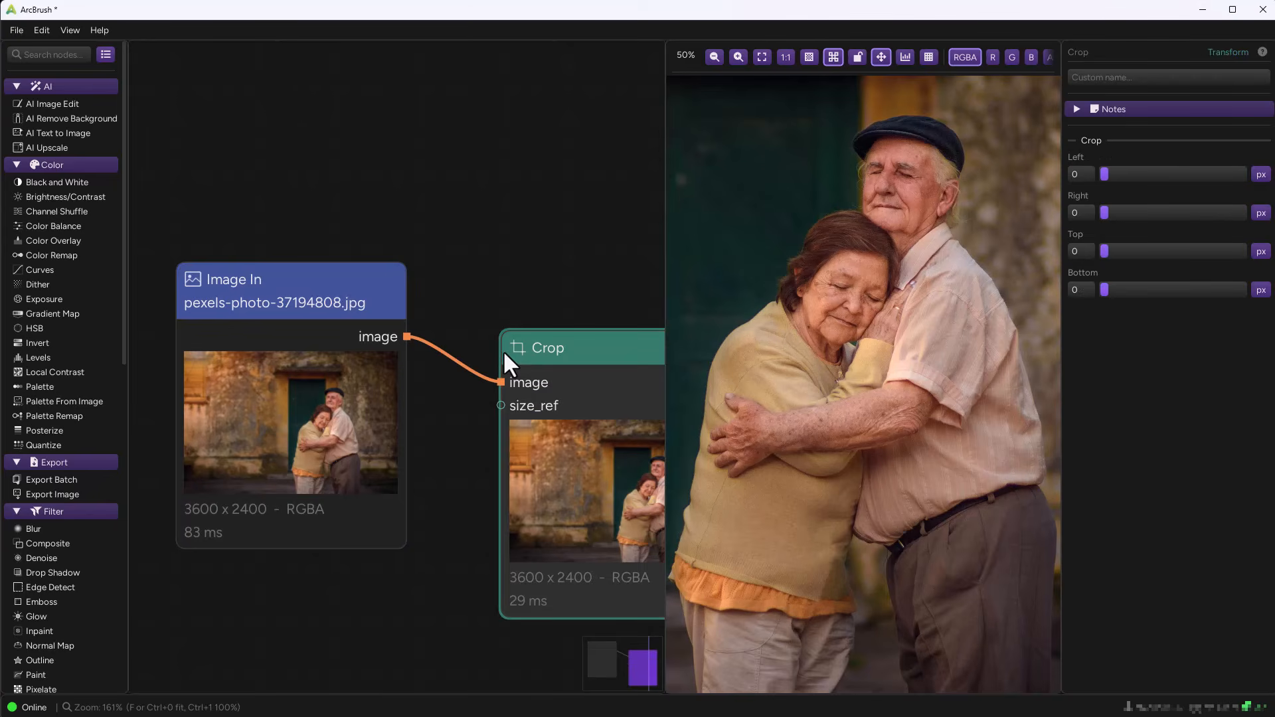
{"action": "left_click_drag", "start_coordinate": [564, 373], "coordinate": [512, 281]}
{"action": "scroll", "coordinate": [540, 373], "scroll_direction": "down", "scroll_amount": 4}
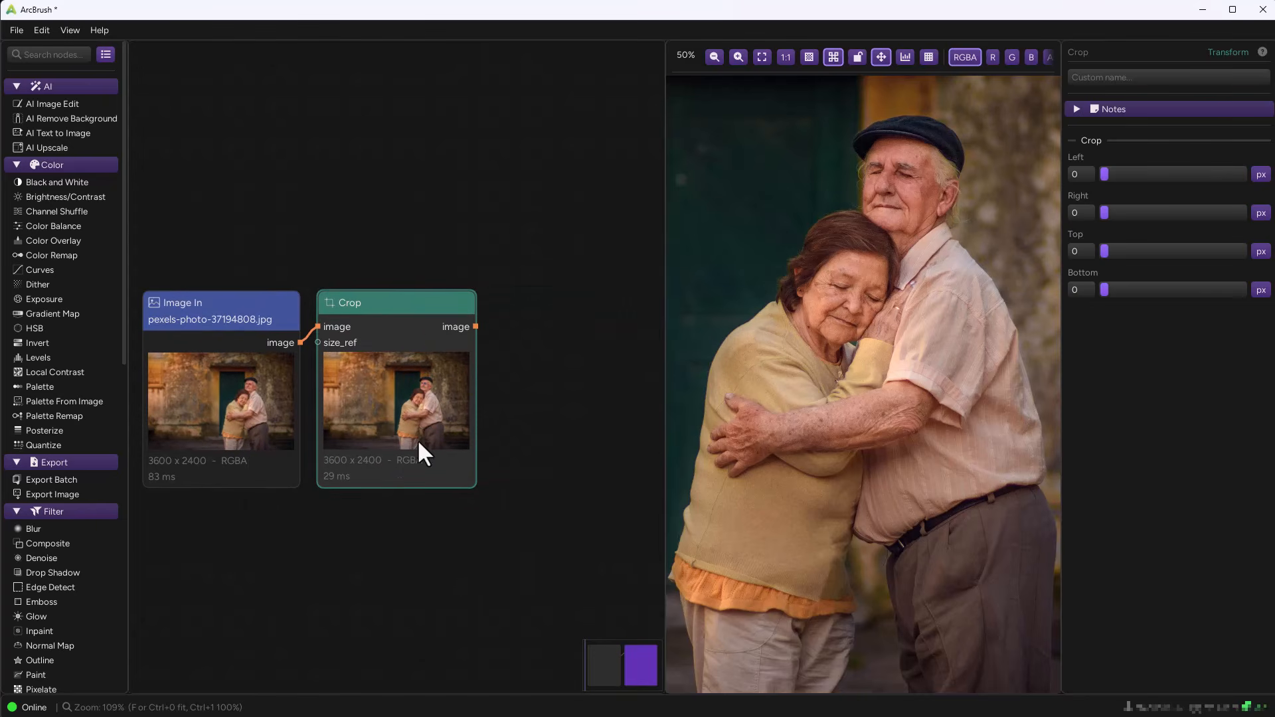
- Crop 1600 px off the photo's left side and 272 px off its right side
{"action": "scroll", "coordinate": [902, 382], "scroll_direction": "down", "scroll_amount": 4}
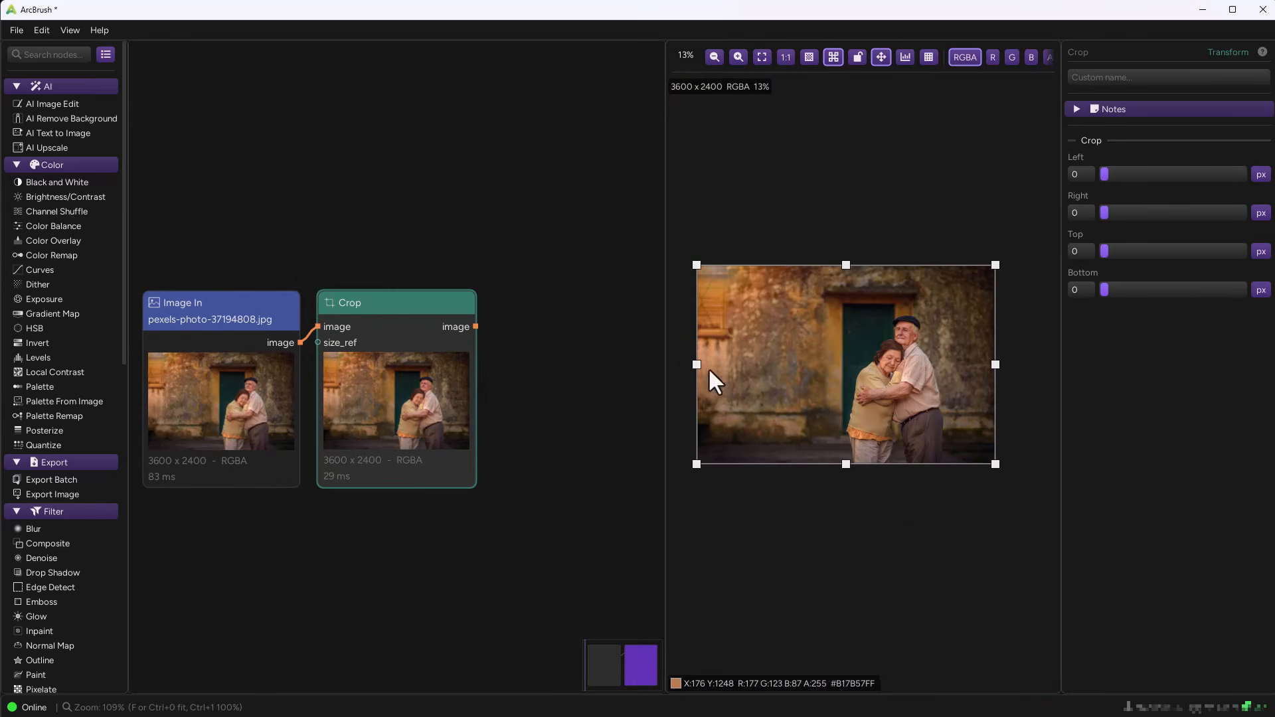
{"action": "left_click_drag", "start_coordinate": [696, 364], "coordinate": [831, 384]}
{"action": "scroll", "coordinate": [935, 411], "scroll_direction": "up", "scroll_amount": 2}
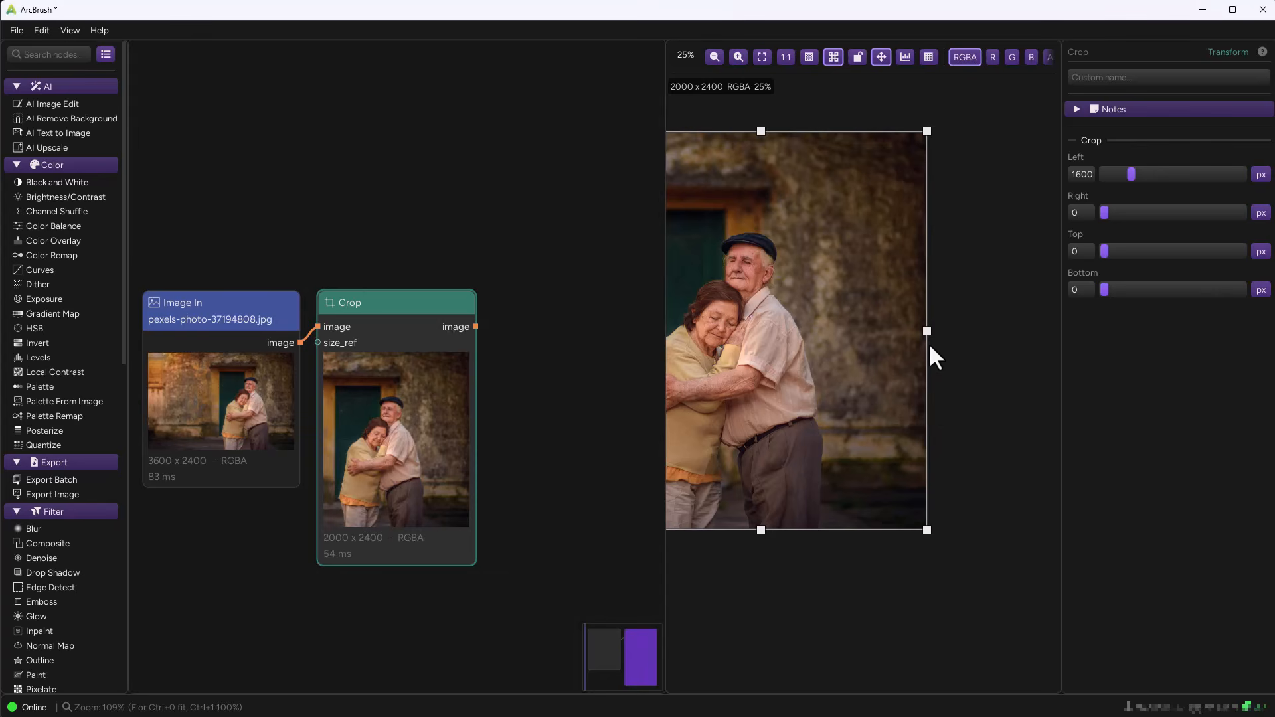
{"action": "left_click_drag", "start_coordinate": [927, 331], "coordinate": [905, 331]}
{"action": "scroll", "coordinate": [476, 447], "scroll_direction": "down", "scroll_amount": 2}
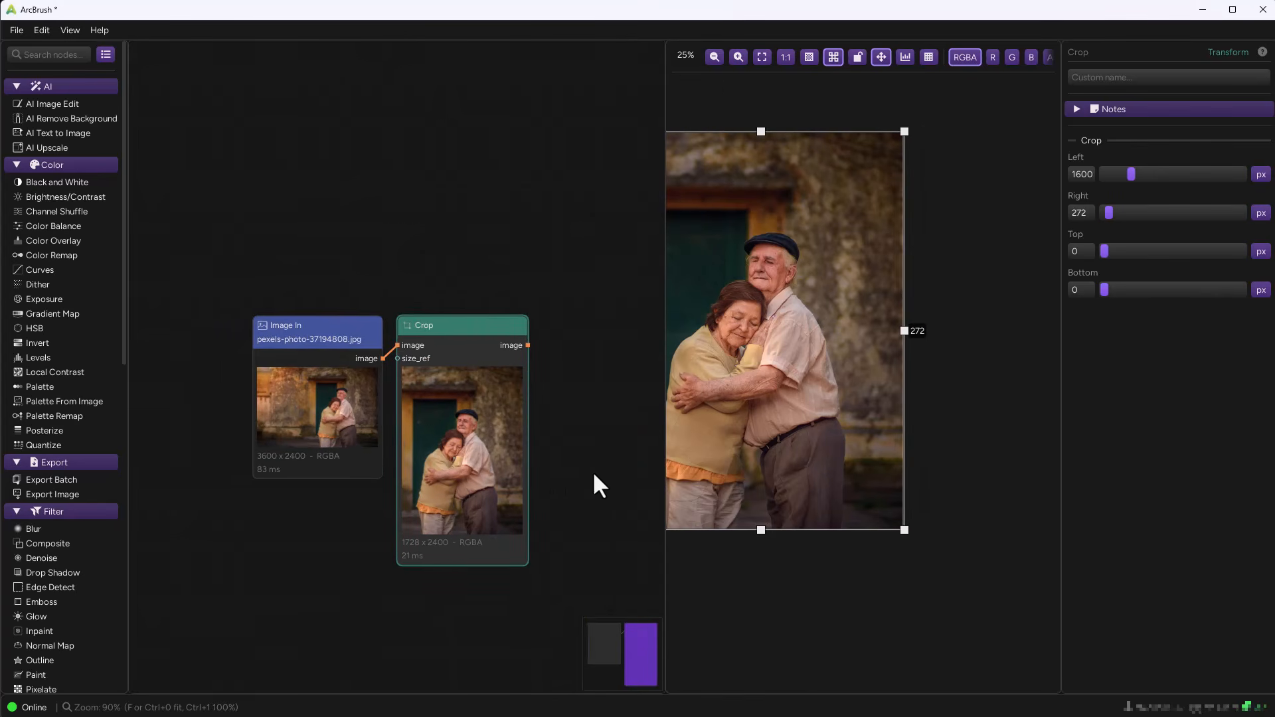
- Compare the original photo in the Image In node with the result of the Crop node
{"action": "left_click", "coordinate": [346, 409]}
{"action": "scroll", "coordinate": [890, 373], "scroll_direction": "down", "scroll_amount": 4}
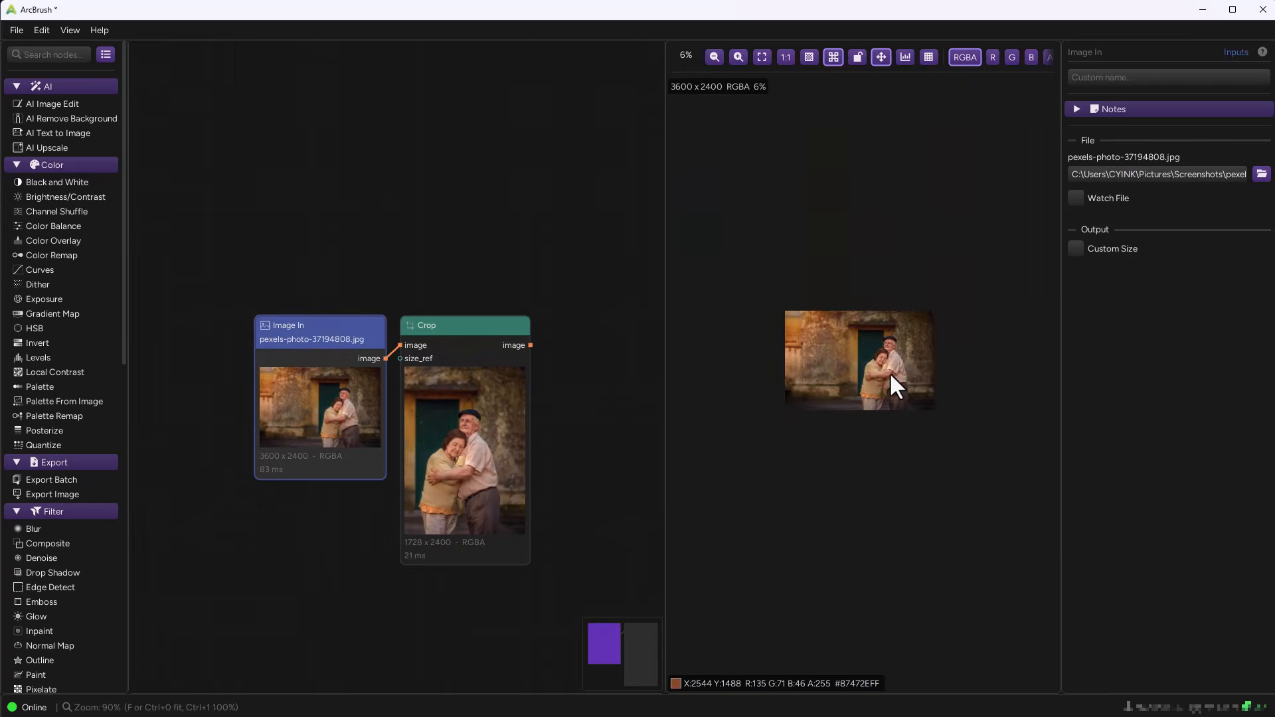
{"action": "scroll", "coordinate": [890, 372], "scroll_direction": "up", "scroll_amount": 2}
{"action": "left_click", "coordinate": [484, 435]}
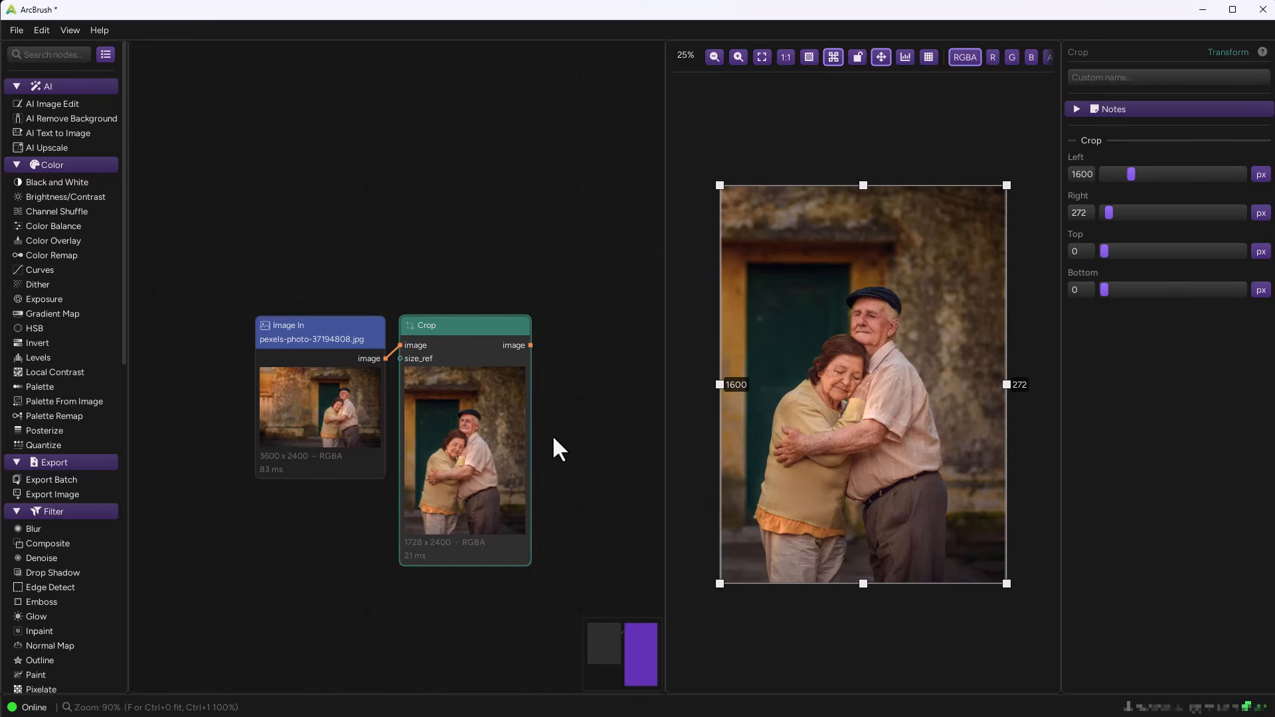
- Add an HSB node after the Crop node and connect the Crop output to its image input
{"action": "left_click", "coordinate": [579, 425]}
{"action": "left_click_drag", "start_coordinate": [548, 394], "coordinate": [484, 392]}
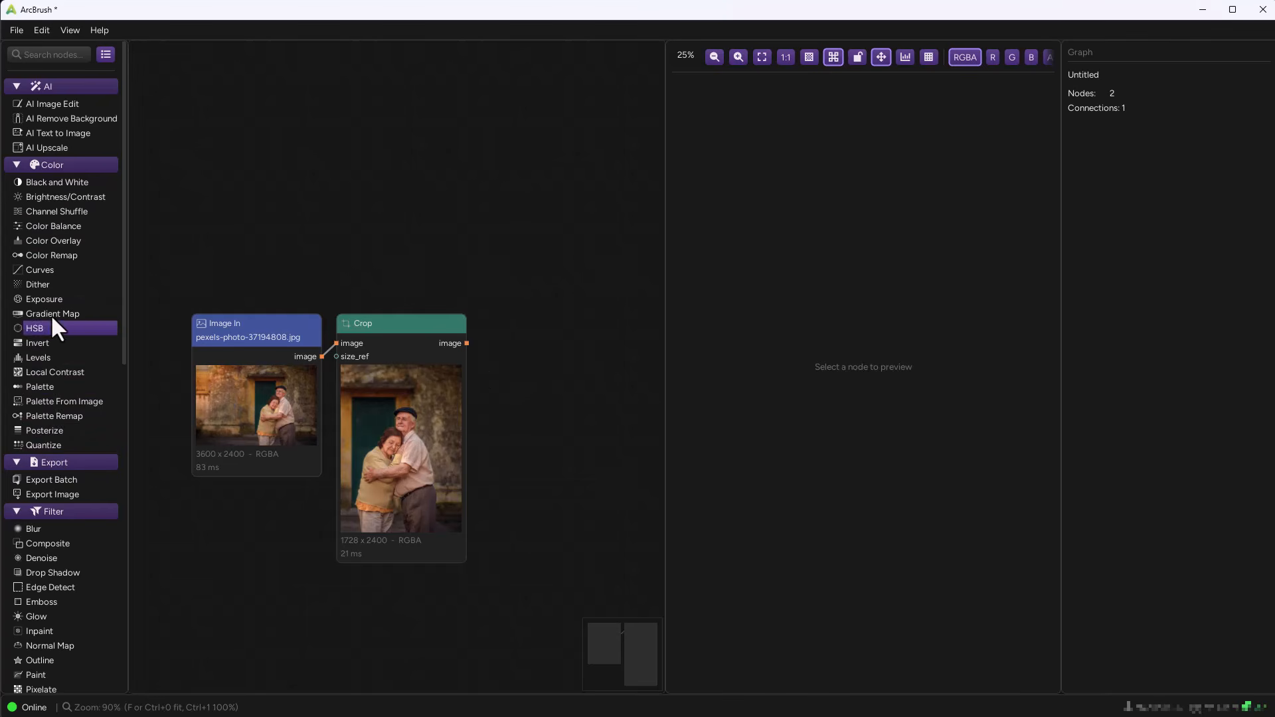
{"action": "left_click_drag", "start_coordinate": [38, 329], "coordinate": [417, 365]}
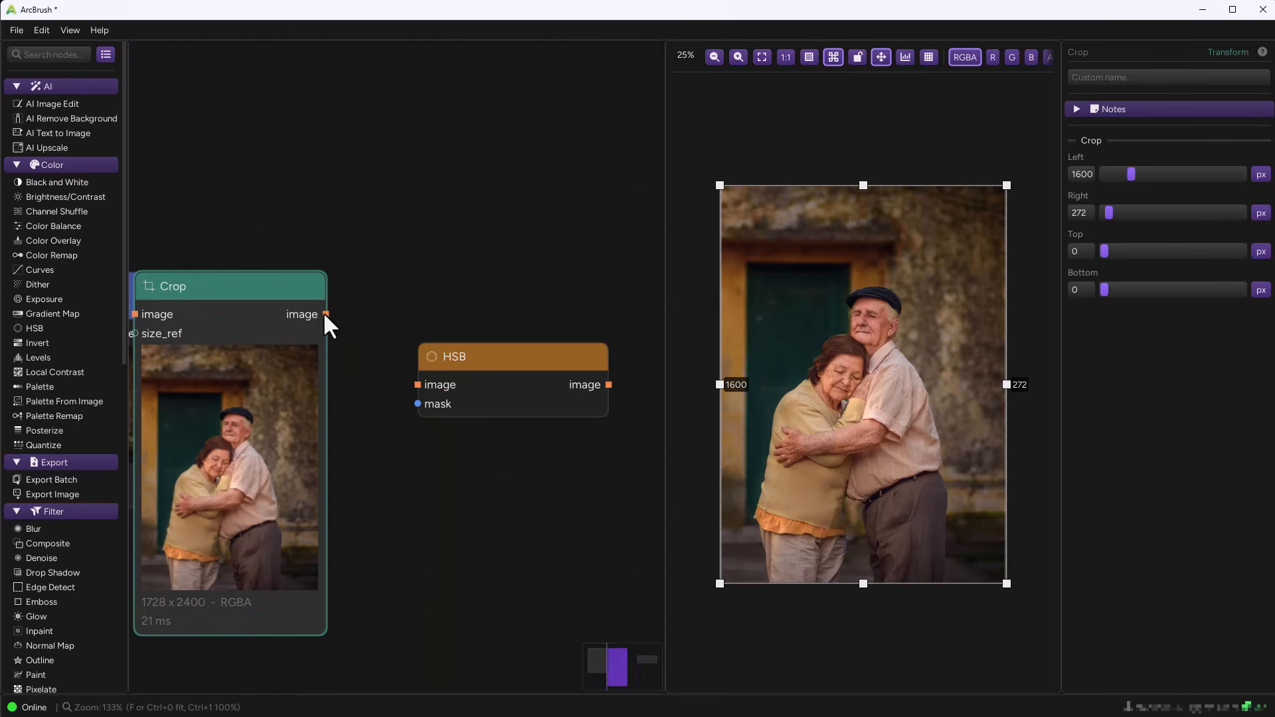
{"action": "left_click_drag", "start_coordinate": [324, 312], "coordinate": [420, 385]}
- Set the HSB node's hue shift to -1.6 degrees
{"action": "left_click", "coordinate": [501, 392]}
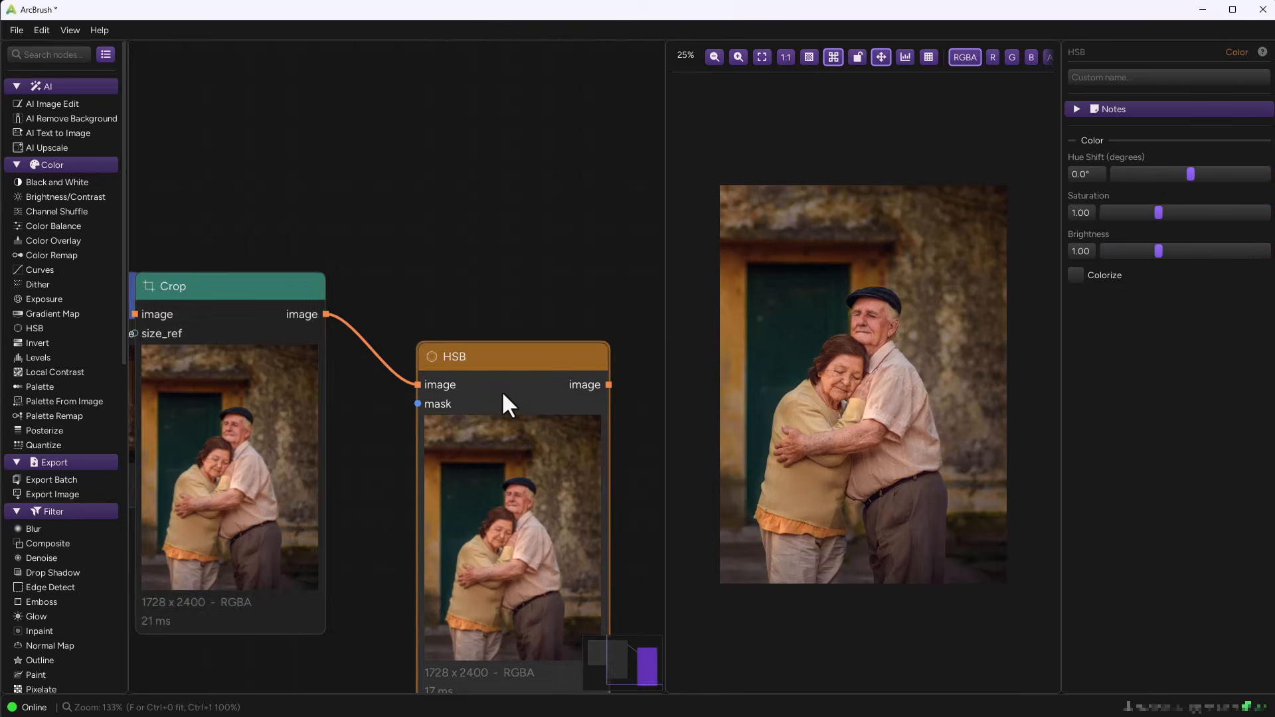
{"action": "scroll", "coordinate": [476, 428], "scroll_direction": "down", "scroll_amount": 2}
{"action": "mouse_move", "coordinate": [1193, 172]}
{"action": "left_mouse_down"}
{"action": "mouse_move", "coordinate": [1205, 174]}
{"action": "mouse_move", "coordinate": [1191, 178]}
{"action": "left_mouse_up"}
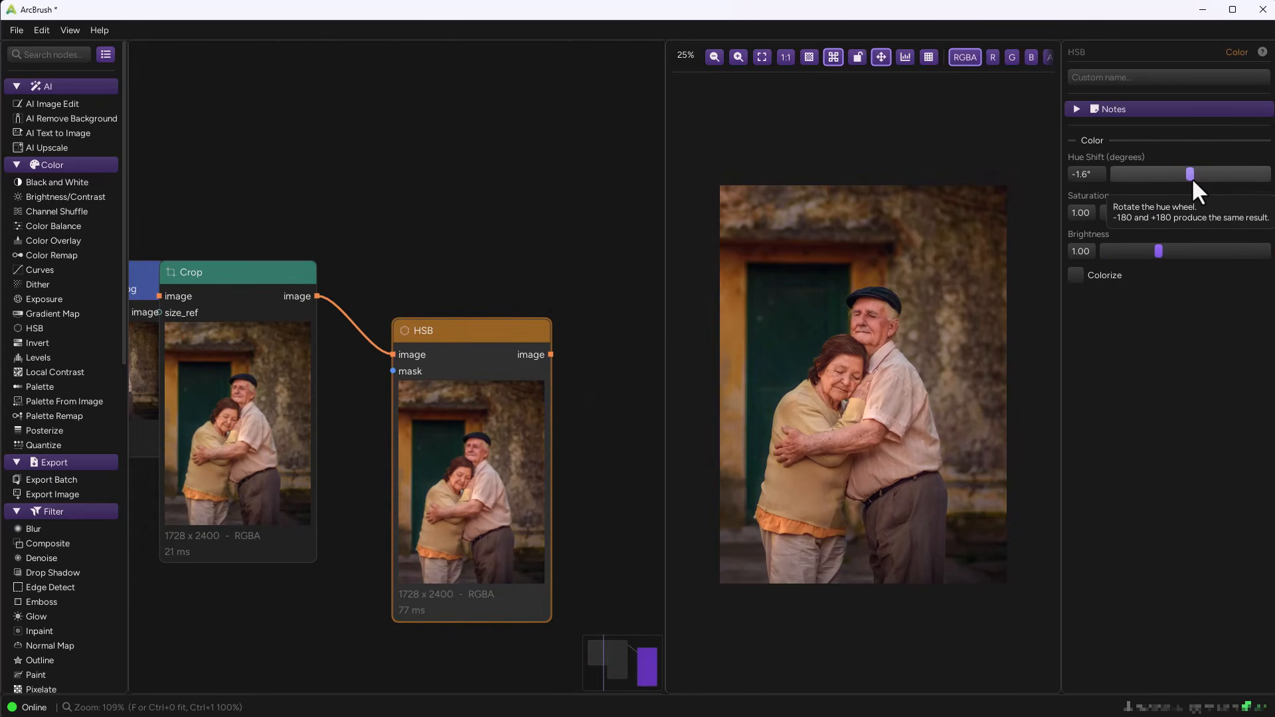
- Add a Vignette node connected to the HSB node's image output
{"action": "scroll", "coordinate": [554, 431], "scroll_direction": "down", "scroll_amount": 1}
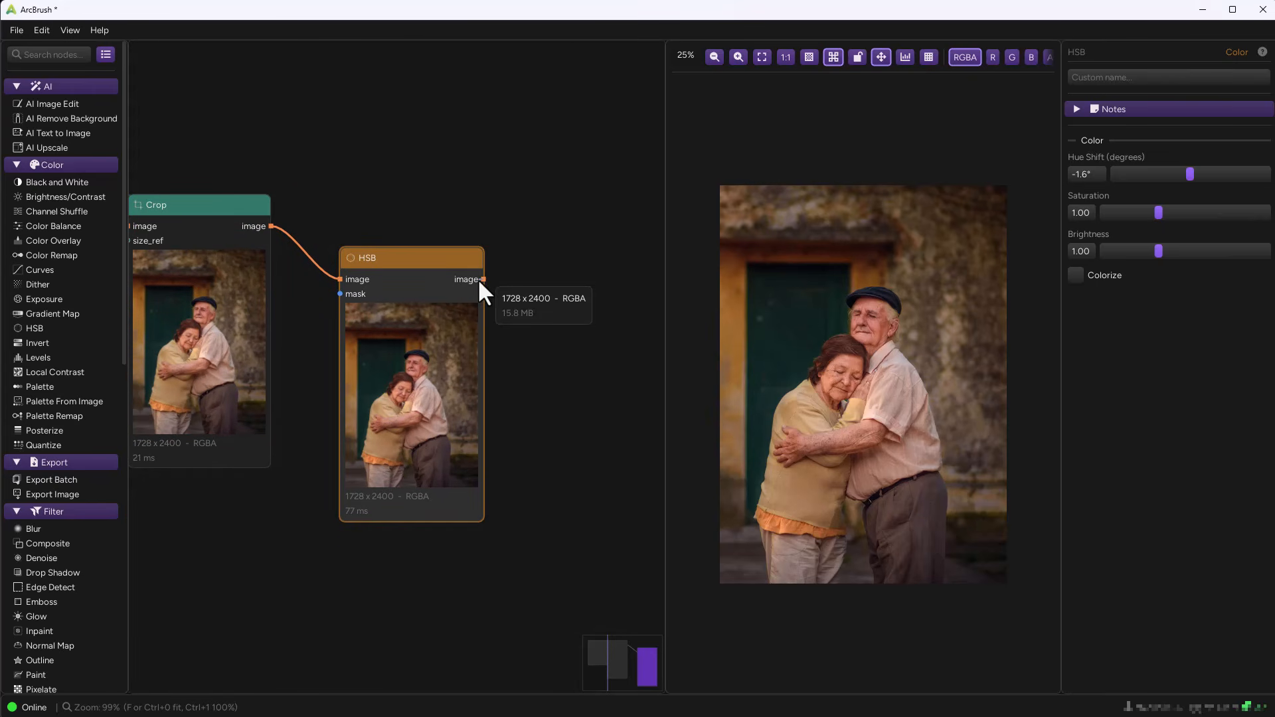
{"action": "left_click_drag", "start_coordinate": [484, 279], "coordinate": [534, 279]}
{"action": "type", "text": "vi"}
{"action": "key", "text": "Return"}
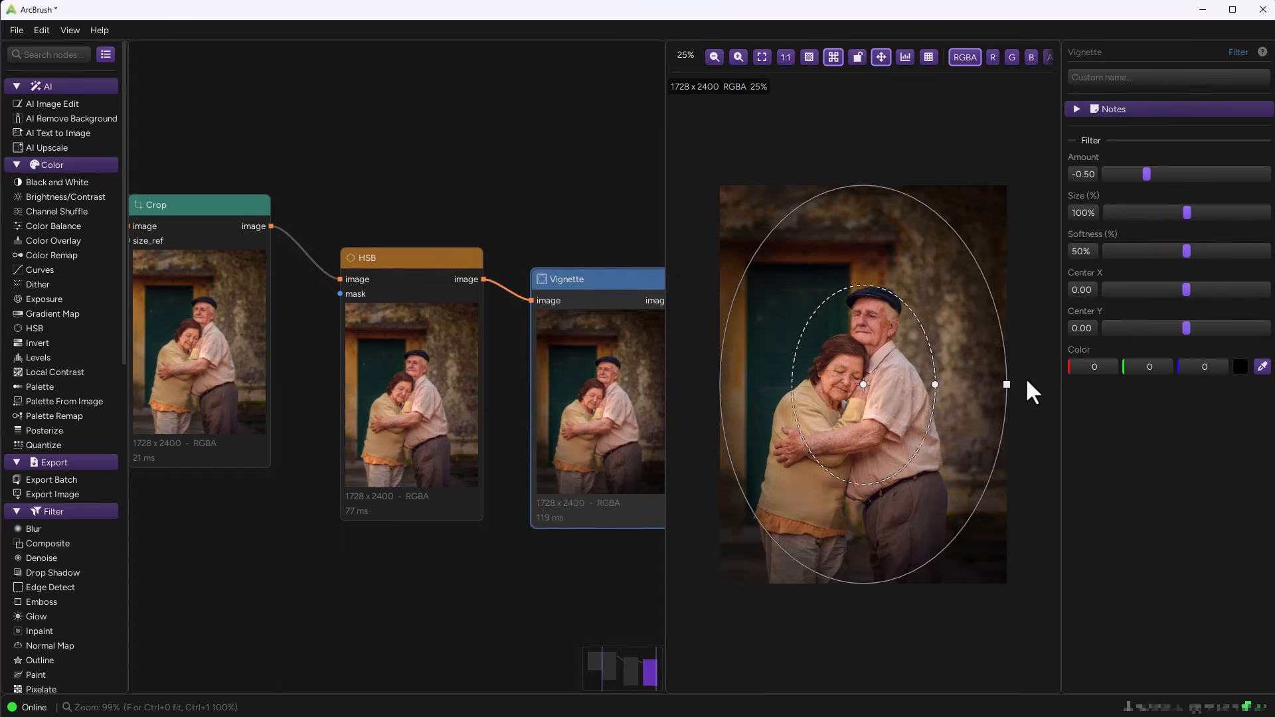
- Adjust the vignette in the preview to a size of 106% and a softness of 48%
{"action": "left_click_drag", "start_coordinate": [1007, 385], "coordinate": [1012, 421]}
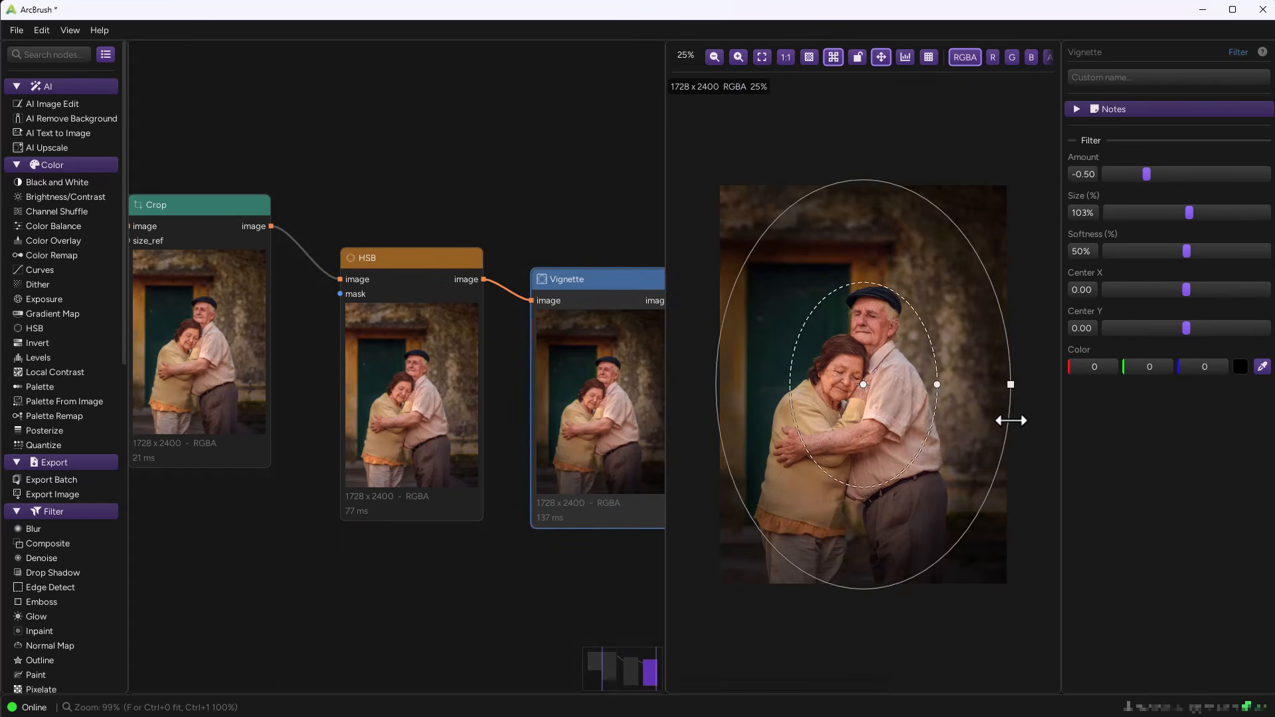
{"action": "mouse_move", "coordinate": [942, 387]}
{"action": "left_mouse_down"}
{"action": "mouse_move", "coordinate": [978, 383]}
{"action": "mouse_move", "coordinate": [941, 384]}
{"action": "left_mouse_up"}
{"action": "scroll", "coordinate": [459, 512], "scroll_direction": "down", "scroll_amount": 4}
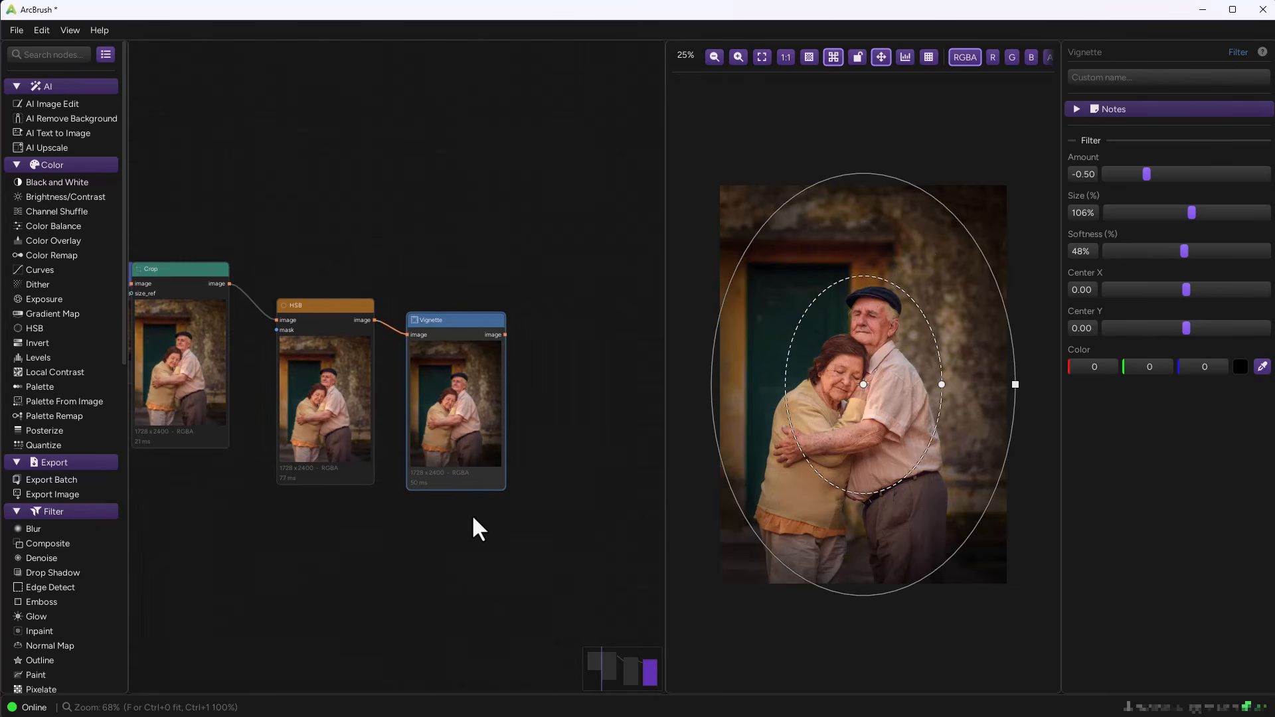
- Add a Mask Paint node after the Vignette node and connect the Vignette image output to its image input
{"action": "left_click", "coordinate": [473, 540]}
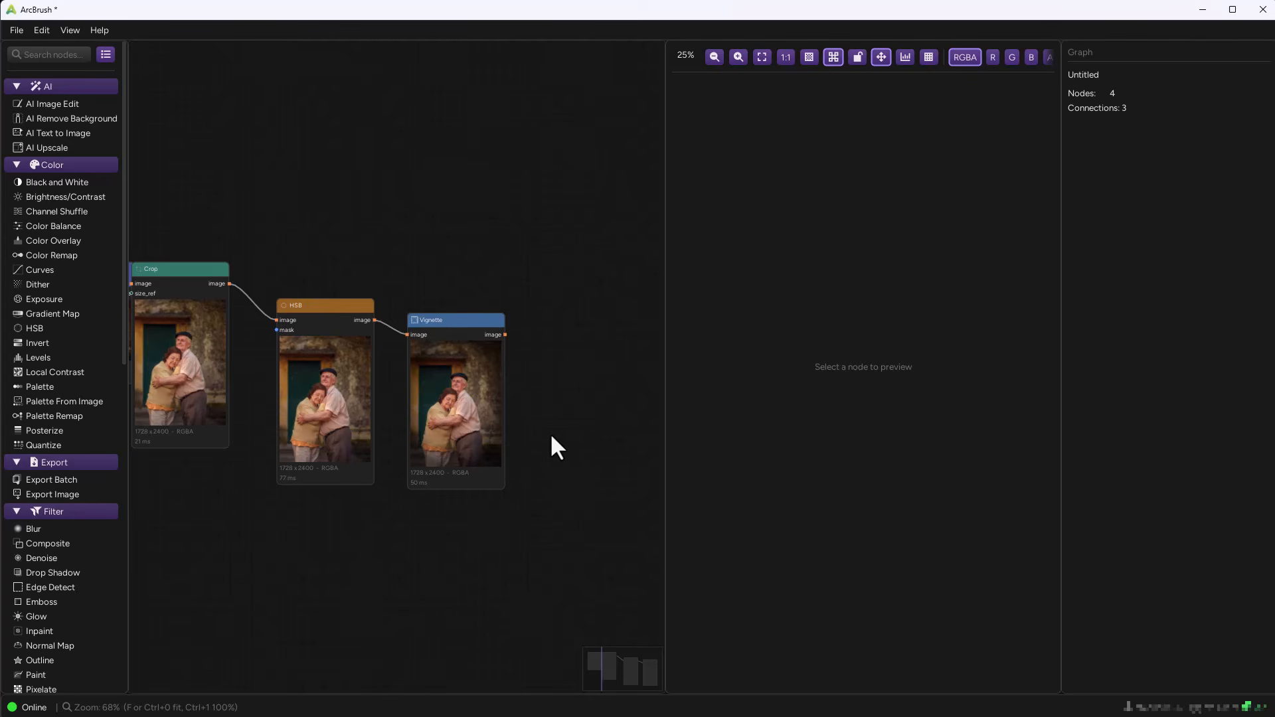
{"action": "left_click_drag", "start_coordinate": [532, 366], "coordinate": [437, 354]}
{"action": "right_click", "coordinate": [435, 303]}
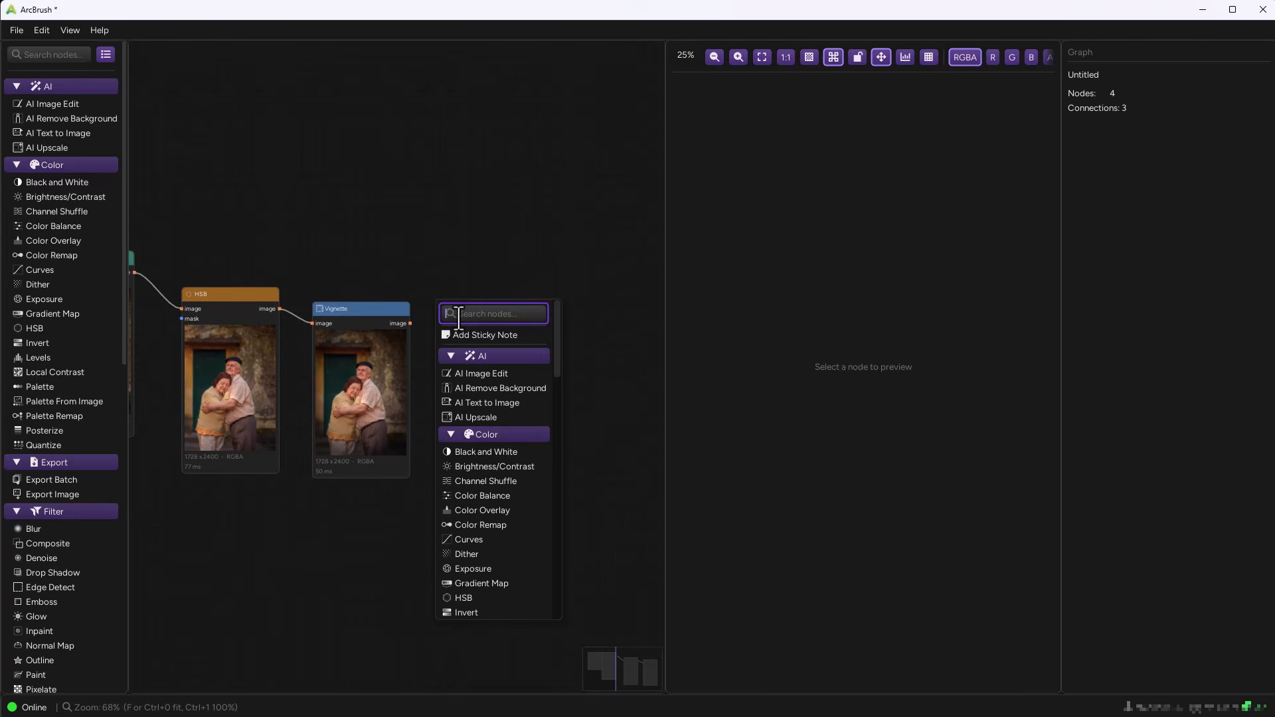
{"action": "type", "text": "mask"}
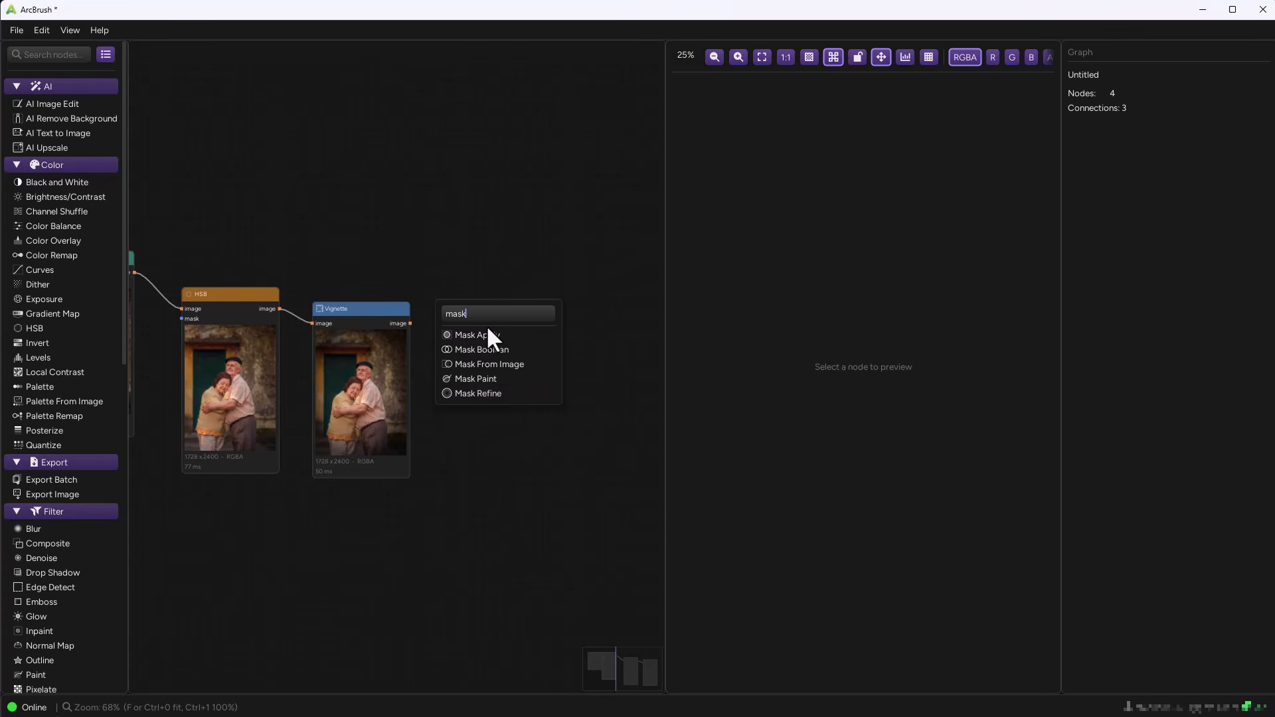
{"action": "left_click", "coordinate": [494, 377]}
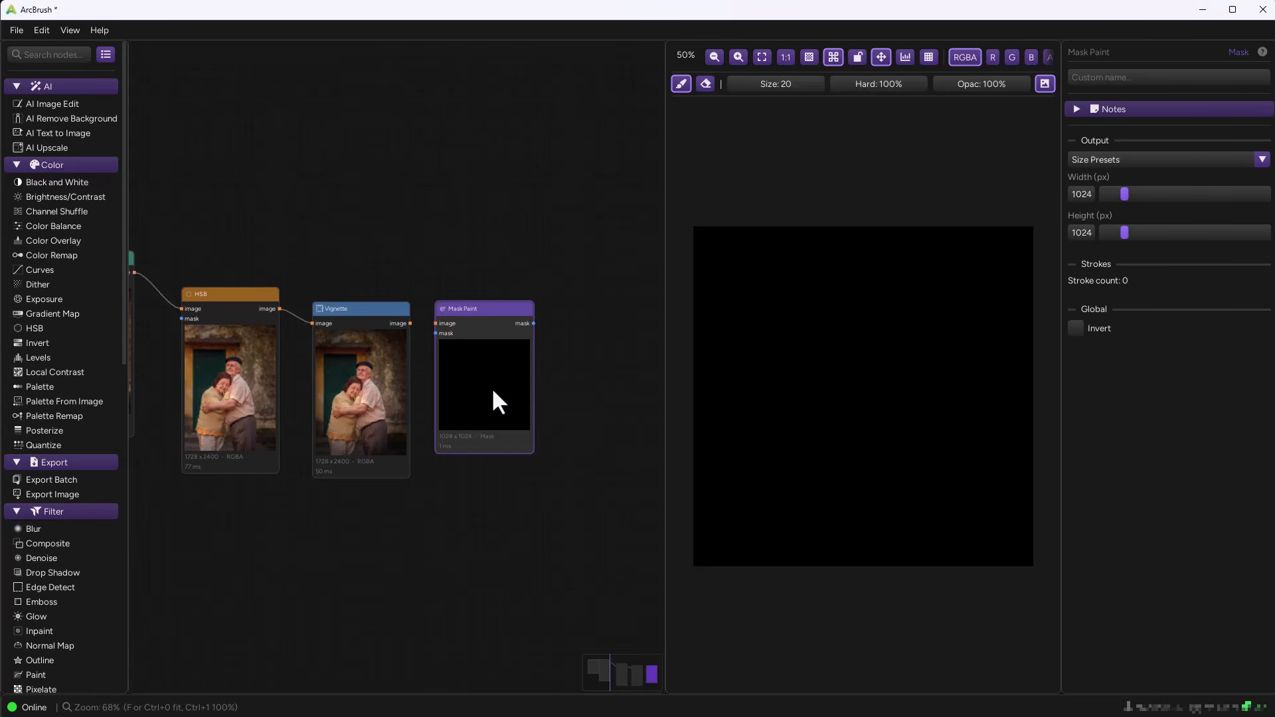
{"action": "scroll", "coordinate": [480, 330], "scroll_direction": "up", "scroll_amount": 6}
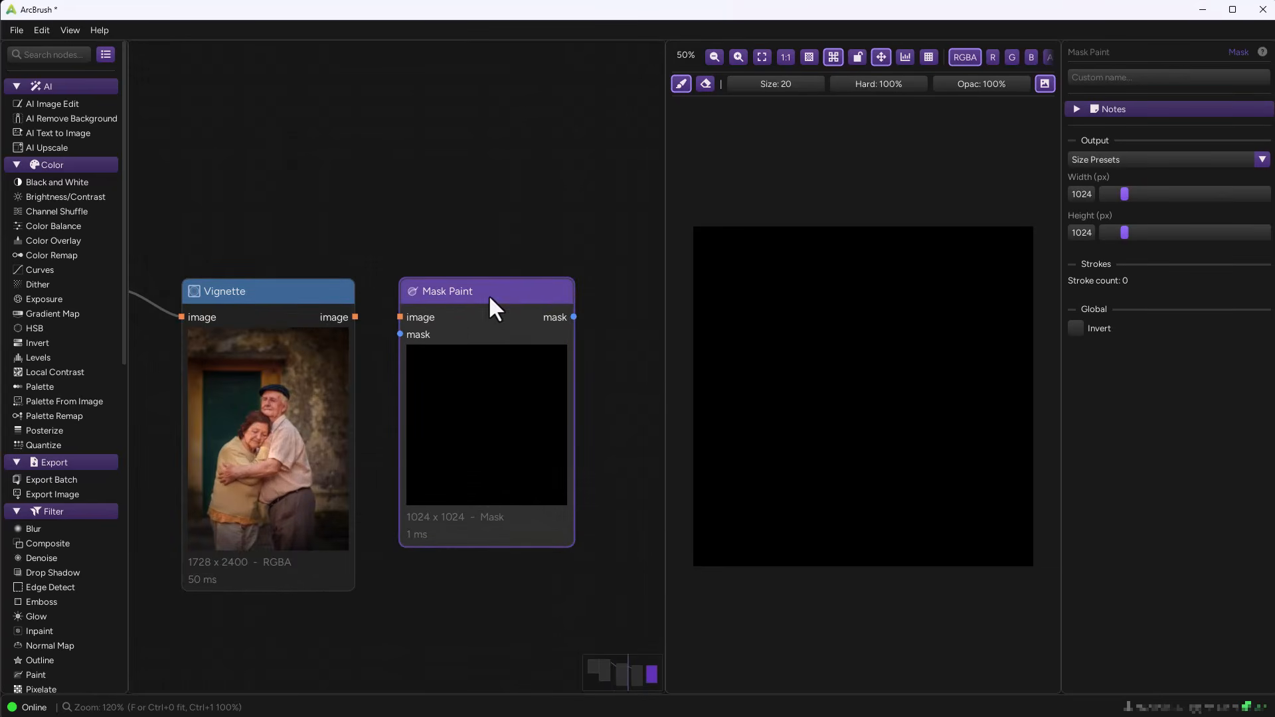
{"action": "scroll", "coordinate": [488, 293], "scroll_direction": "down", "scroll_amount": 4}
{"action": "left_click_drag", "start_coordinate": [397, 310], "coordinate": [429, 311]}
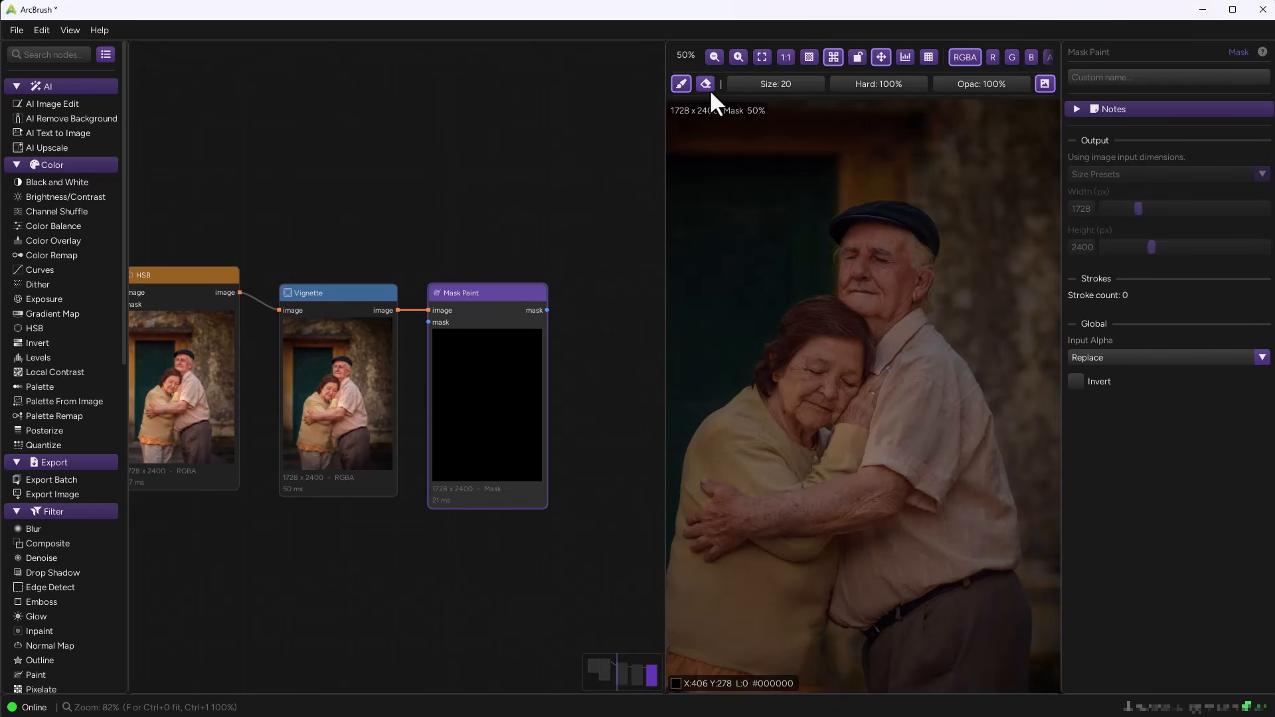
- Paint a mask over the man's shirt with a size 235 brush, first at 44% hardness and again at 77%
{"action": "mouse_move", "coordinate": [937, 493]}
{"action": "left_mouse_down"}
{"action": "mouse_move", "coordinate": [951, 493]}
{"action": "mouse_move", "coordinate": [901, 423]}
{"action": "left_mouse_up"}
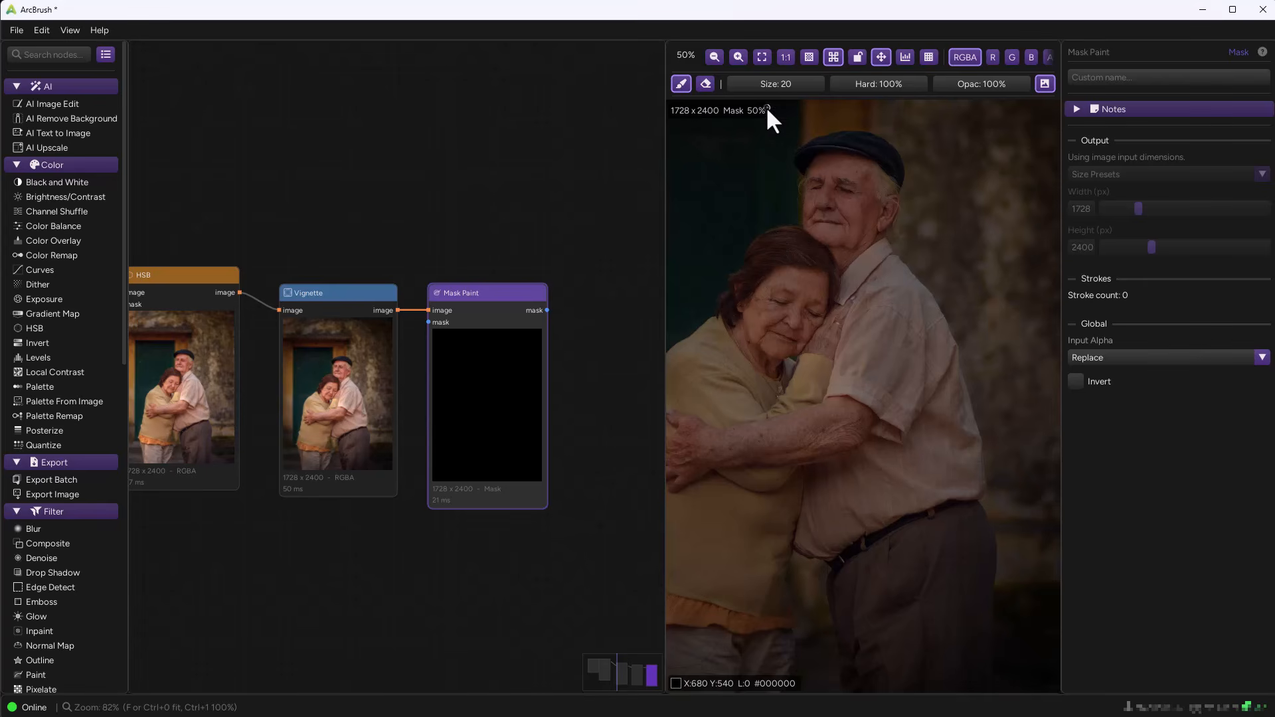
{"action": "left_click_drag", "start_coordinate": [763, 87], "coordinate": [1030, 157]}
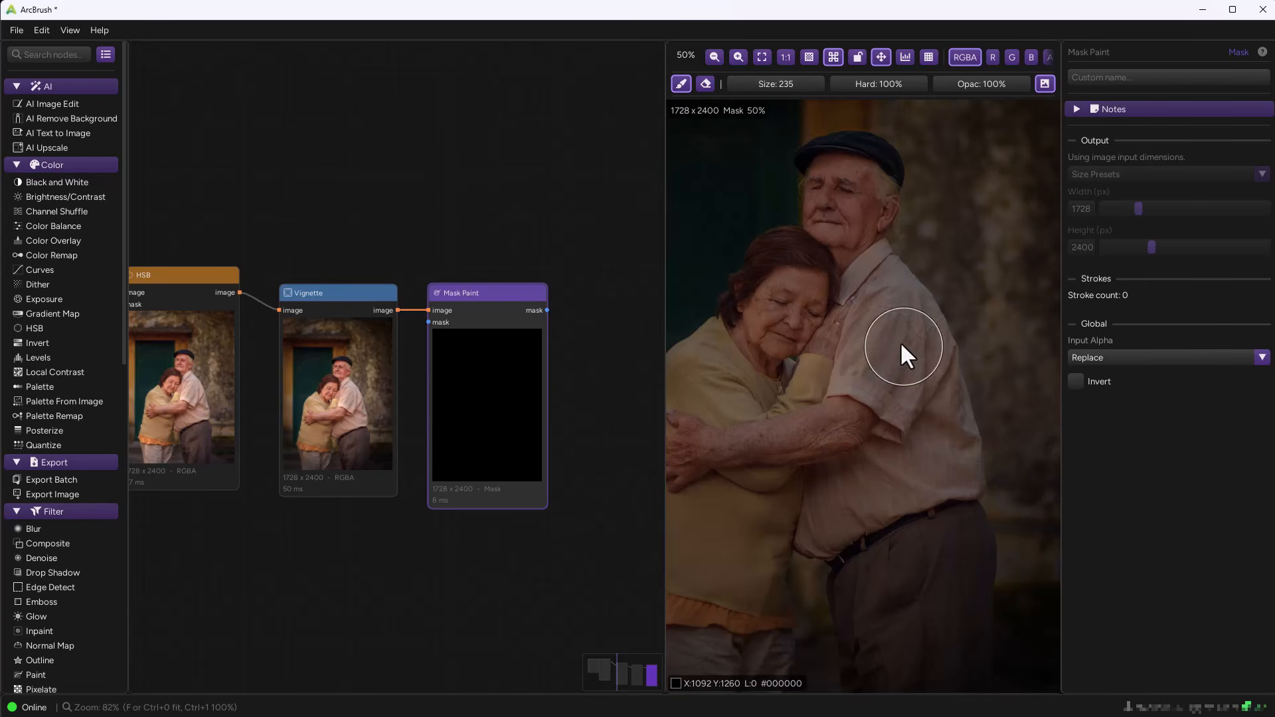
{"action": "left_click_drag", "start_coordinate": [902, 82], "coordinate": [831, 82]}
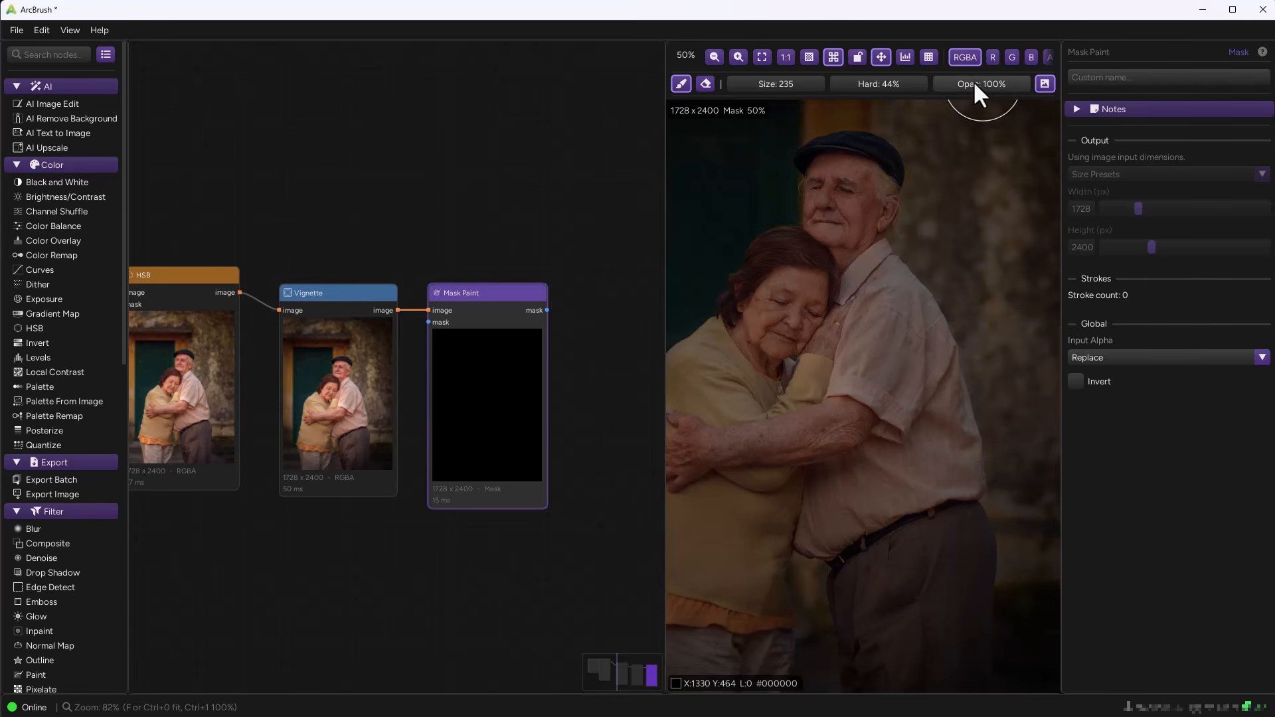
{"action": "mouse_move", "coordinate": [879, 313]}
{"action": "left_mouse_down"}
{"action": "mouse_move", "coordinate": [942, 426]}
{"action": "mouse_move", "coordinate": [927, 467]}
{"action": "mouse_move", "coordinate": [819, 520]}
{"action": "mouse_move", "coordinate": [888, 474]}
{"action": "mouse_move", "coordinate": [916, 412]}
{"action": "mouse_move", "coordinate": [878, 350]}
{"action": "mouse_move", "coordinate": [878, 293]}
{"action": "left_mouse_up"}
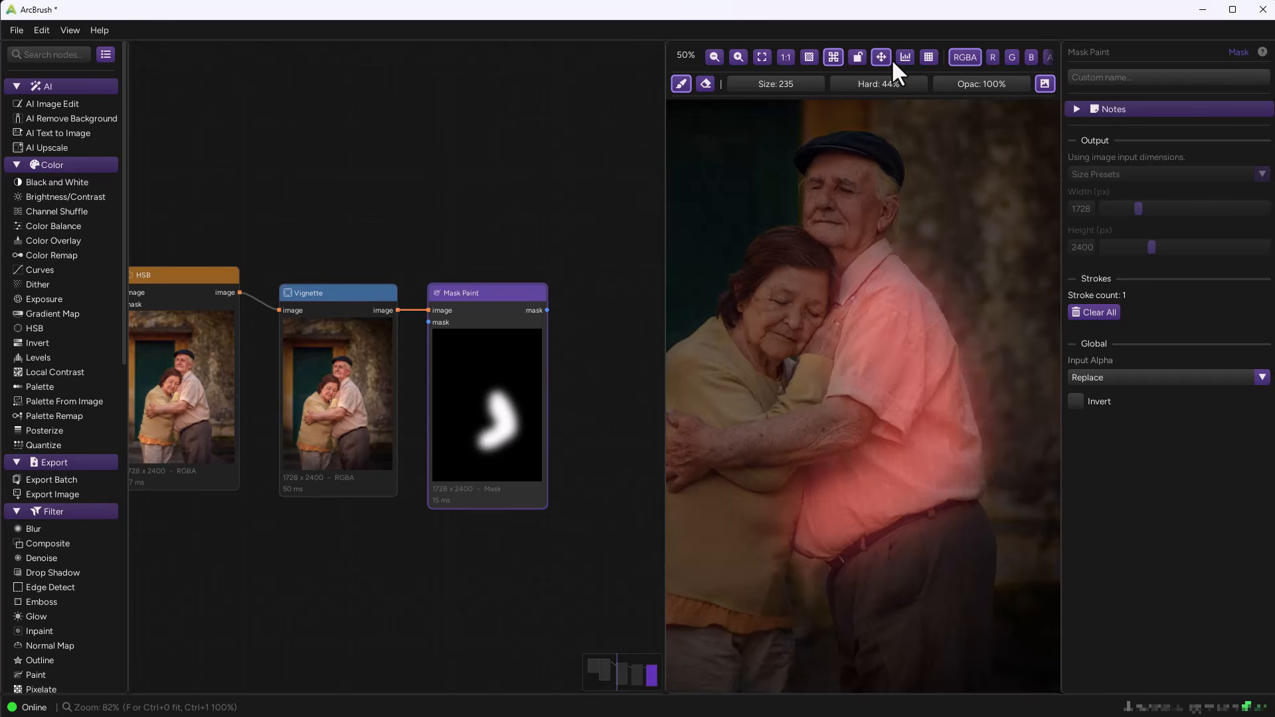
{"action": "mouse_move", "coordinate": [992, 99]}
{"action": "left_mouse_down"}
{"action": "mouse_move", "coordinate": [923, 96]}
{"action": "mouse_move", "coordinate": [961, 98]}
{"action": "left_mouse_up"}
{"action": "mouse_move", "coordinate": [894, 339]}
{"action": "left_mouse_down"}
{"action": "mouse_move", "coordinate": [937, 447]}
{"action": "mouse_move", "coordinate": [932, 467]}
{"action": "mouse_move", "coordinate": [861, 504]}
{"action": "left_mouse_up"}
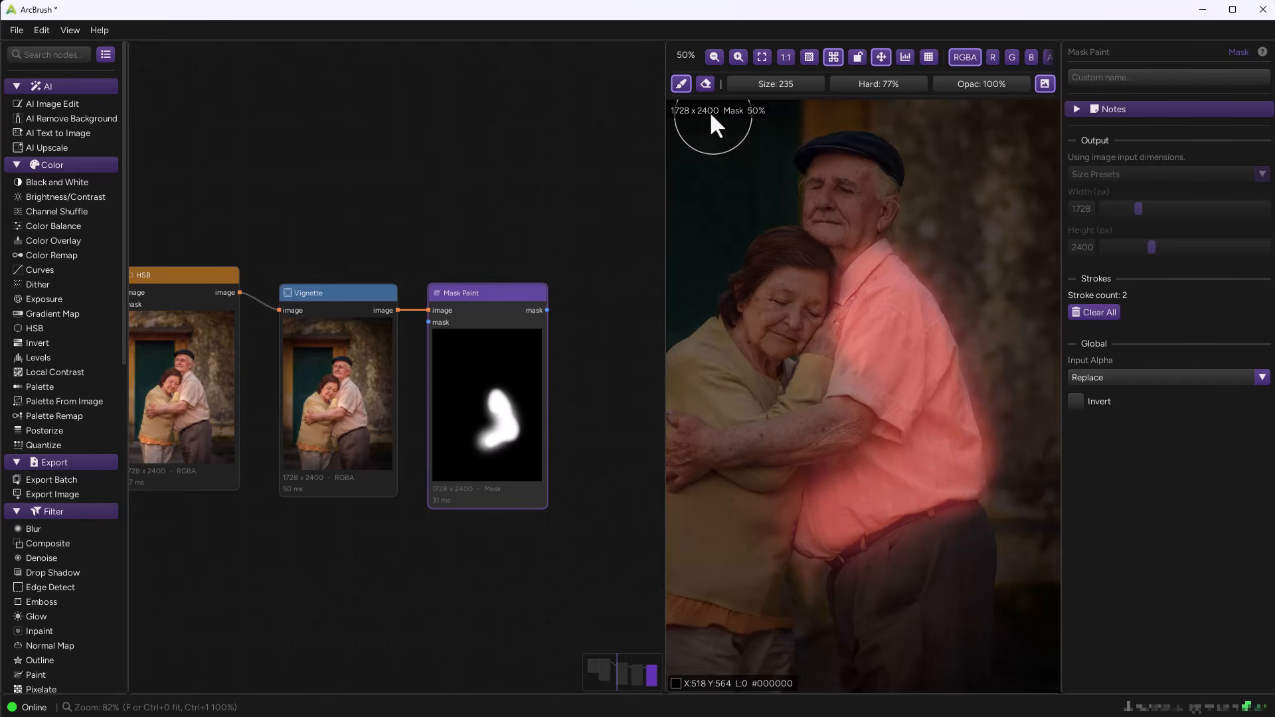
- Erase the mask spill along the man's shoulder and back with a size 150 eraser
{"action": "left_click", "coordinate": [705, 84]}
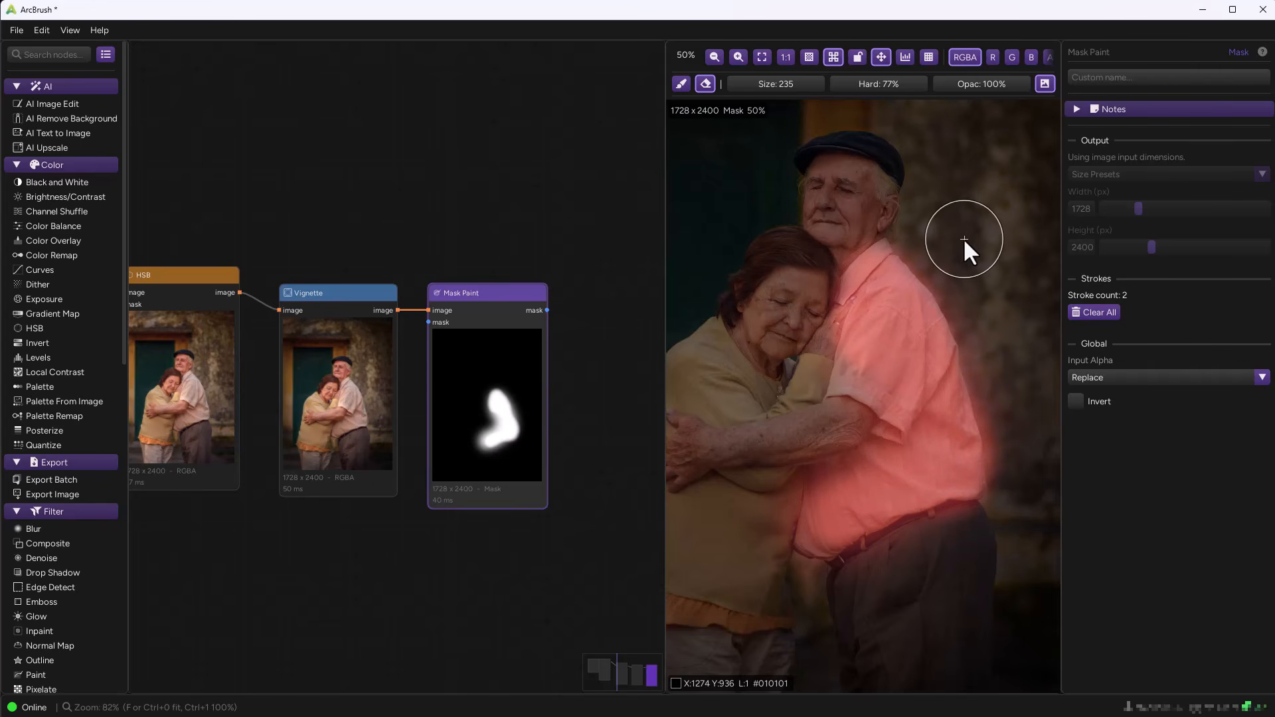
{"action": "key", "text": "bracketleft"}
{"action": "key", "text": "bracketleft"}
{"action": "key", "text": "bracketleft"}
{"action": "key", "text": "bracketleft"}
{"action": "key", "text": "bracketleft"}
{"action": "key", "text": "bracketleft"}
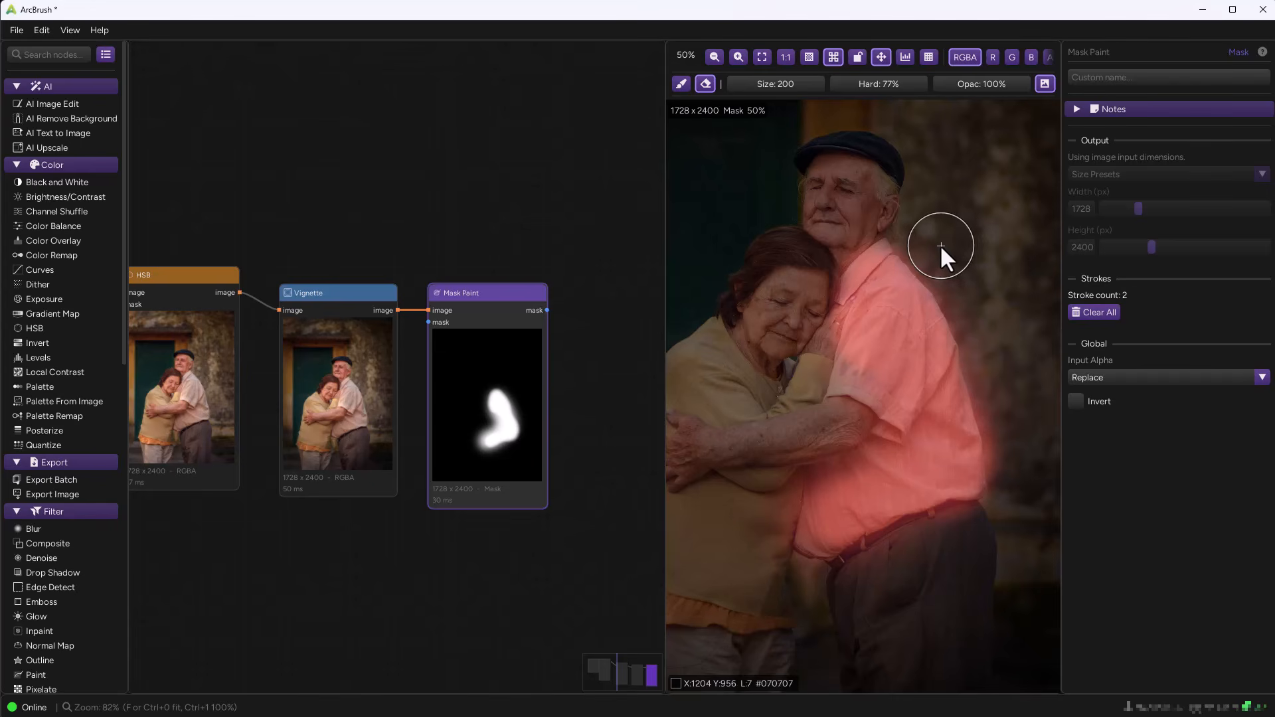
{"action": "key", "text": "bracketleft"}
{"action": "key", "text": "bracketleft"}
{"action": "key", "text": "bracketleft"}
{"action": "mouse_move", "coordinate": [920, 245]}
{"action": "left_mouse_down"}
{"action": "mouse_move", "coordinate": [973, 321]}
{"action": "mouse_move", "coordinate": [1002, 412]}
{"action": "left_mouse_up"}
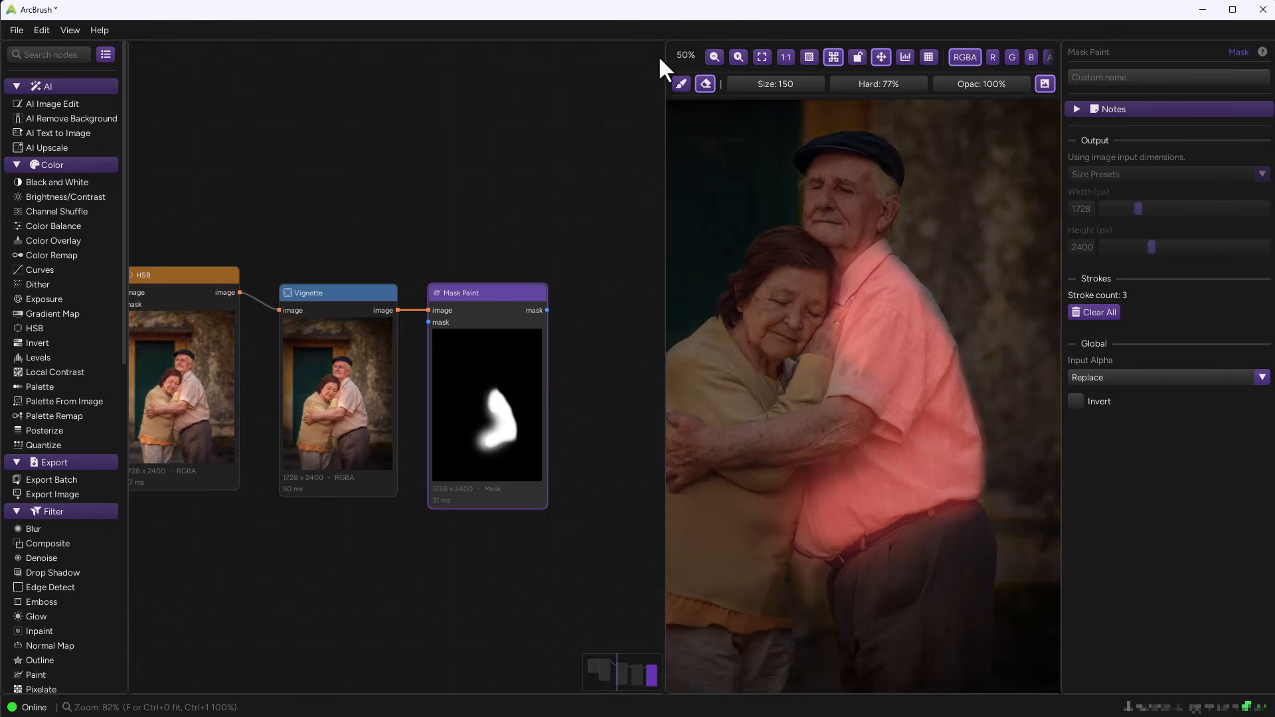
- Paint the missing mask area on the shirt's inner edge near the woman's hand with a size 100 brush
{"action": "left_click", "coordinate": [681, 84]}
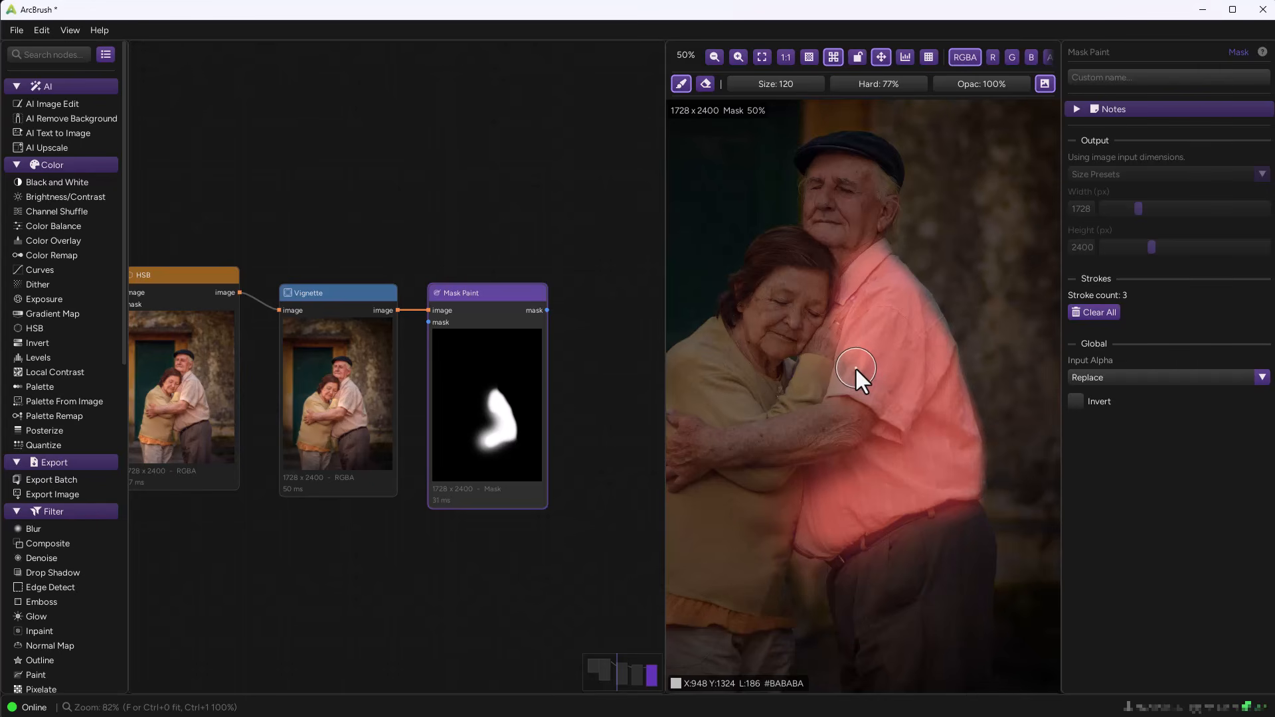
{"action": "key", "text": "bracketleft"}
{"action": "key", "text": "bracketleft"}
{"action": "key", "text": "bracketleft"}
{"action": "key", "text": "bracketleft"}
{"action": "key", "text": "bracketleft"}
{"action": "left_click_drag", "start_coordinate": [855, 365], "coordinate": [882, 319]}
- Erase the mask spill over the woman's face and sweater and the man's trousers, and toggle mask inversion on and off
{"action": "left_click", "coordinate": [706, 83]}
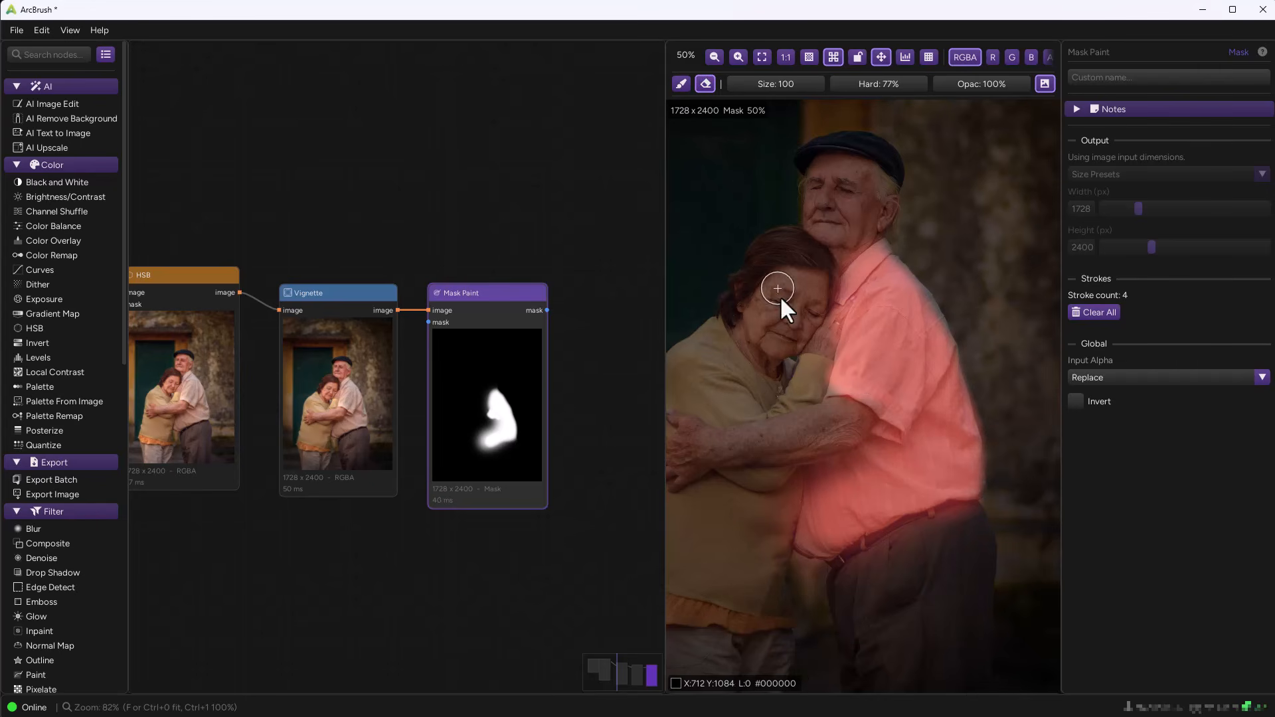
{"action": "left_click_drag", "start_coordinate": [797, 316], "coordinate": [823, 353]}
{"action": "scroll", "coordinate": [492, 393], "scroll_direction": "down", "scroll_amount": 1}
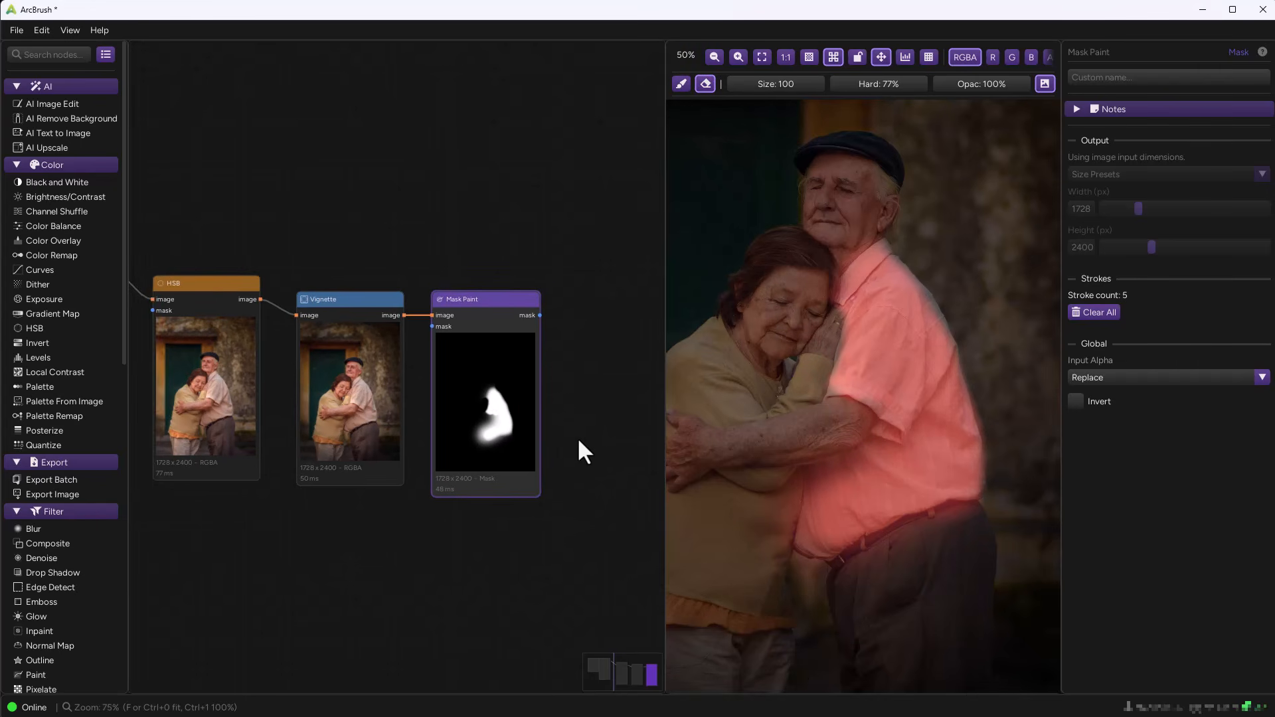
{"action": "left_click_drag", "start_coordinate": [578, 438], "coordinate": [545, 424]}
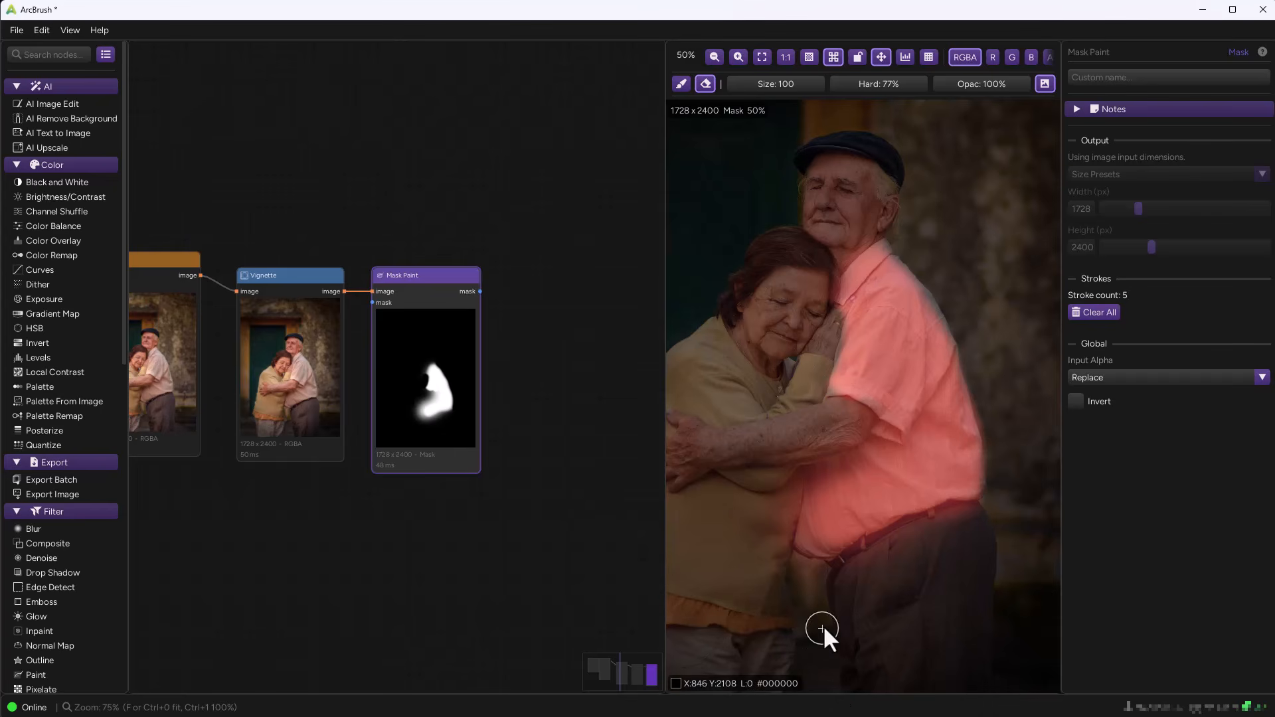
{"action": "mouse_move", "coordinate": [777, 563]}
{"action": "left_mouse_down"}
{"action": "mouse_move", "coordinate": [789, 579]}
{"action": "mouse_move", "coordinate": [778, 515]}
{"action": "left_mouse_up"}
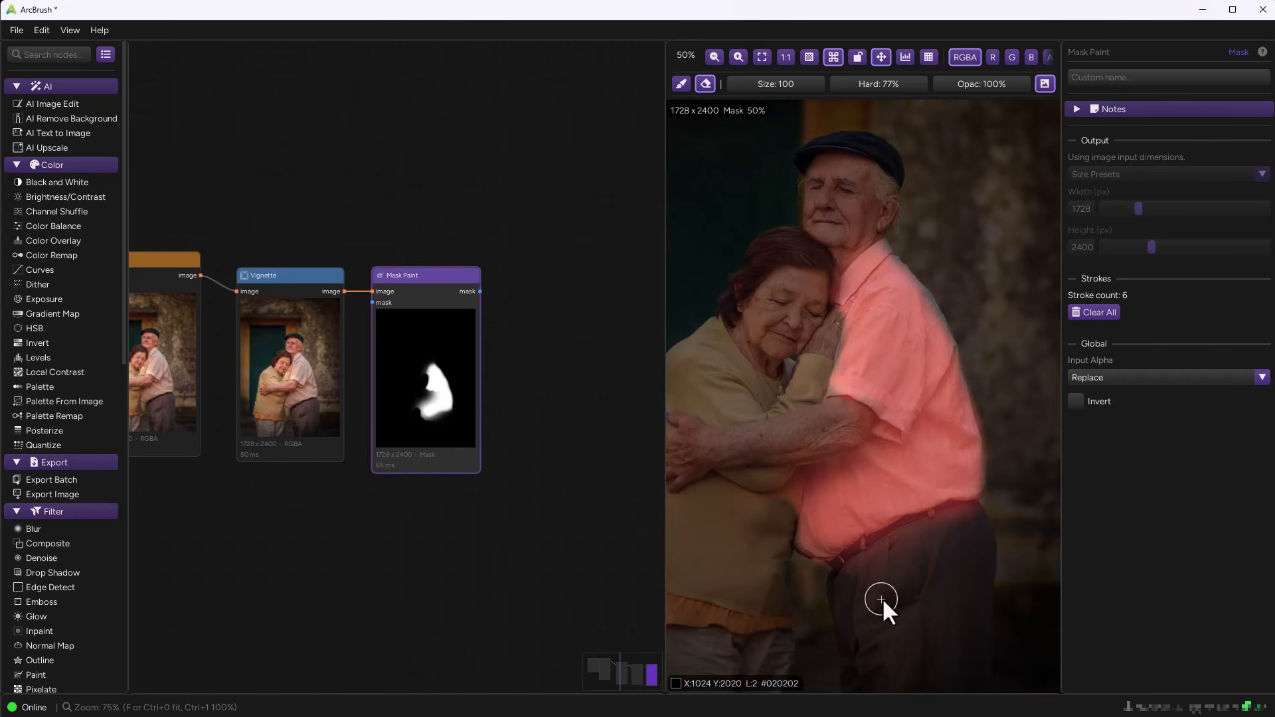
{"action": "left_click_drag", "start_coordinate": [883, 600], "coordinate": [766, 566]}
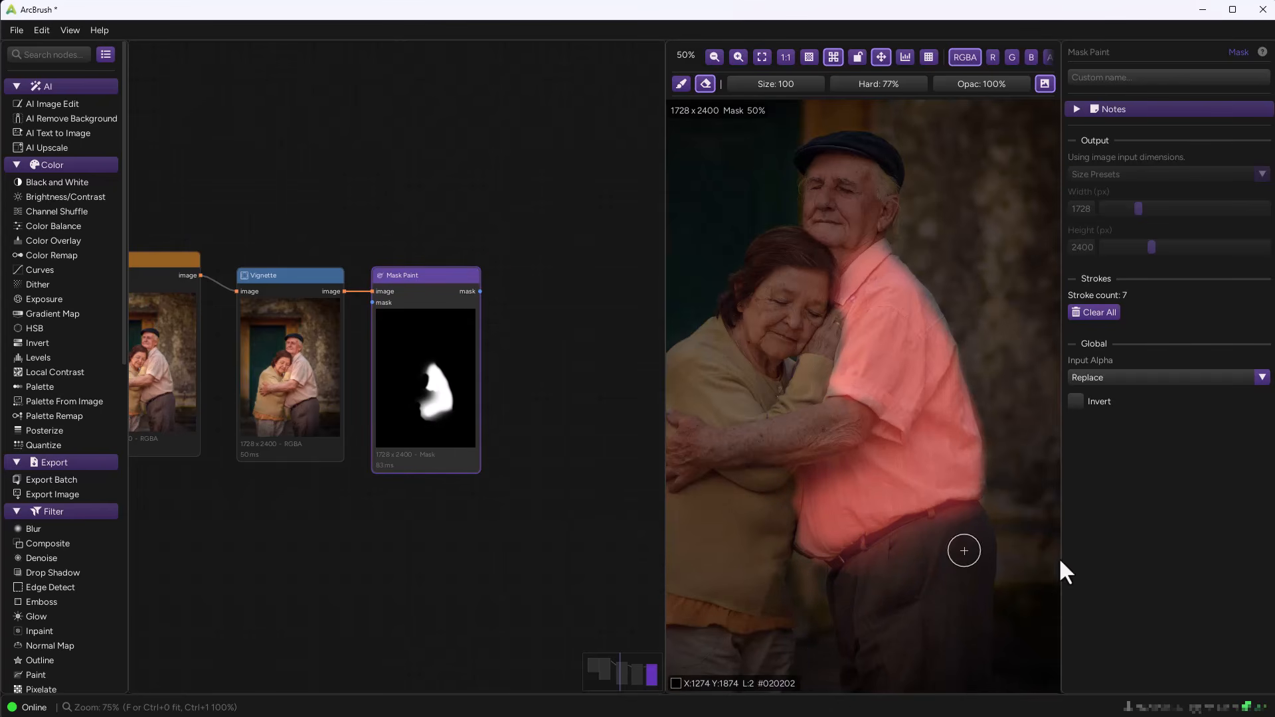
{"action": "left_click", "coordinate": [1075, 401]}
{"action": "left_click", "coordinate": [1076, 401]}
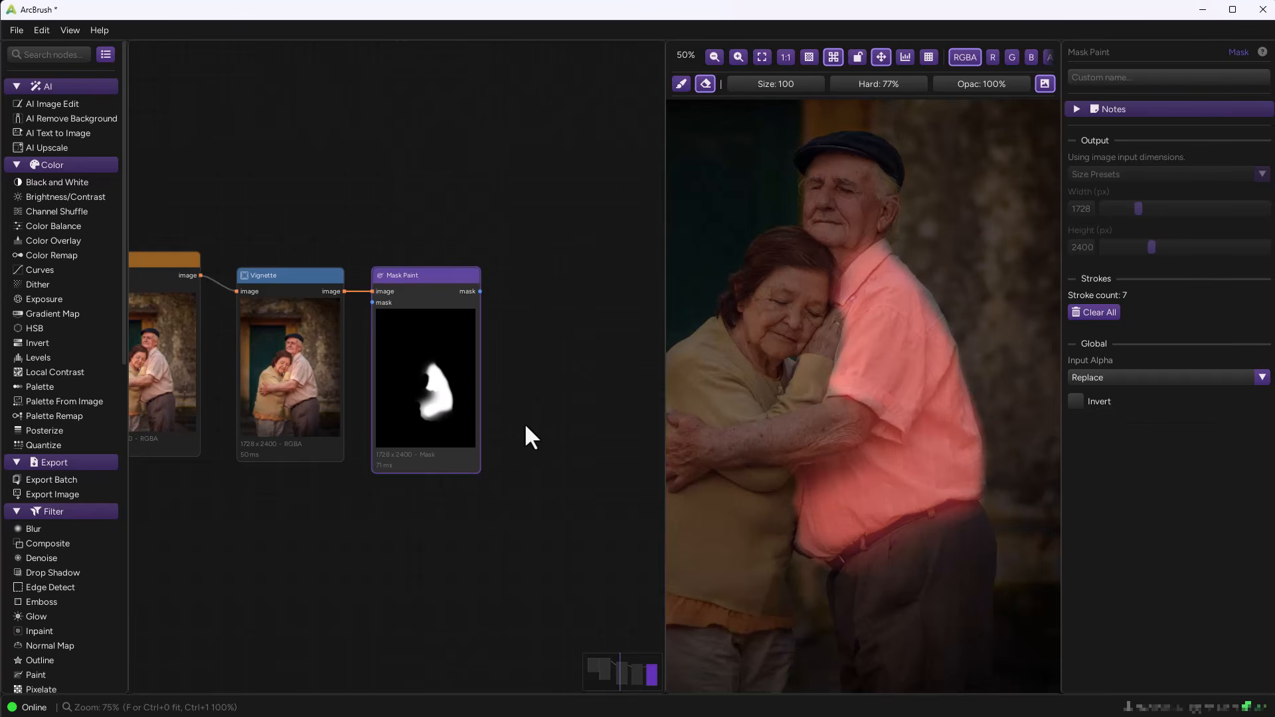
- Add a Mask Refine node from the Mask Paint mask output, with Feather at 34.8 px and Erode / Dilate at 20.9 px
{"action": "left_click_drag", "start_coordinate": [565, 423], "coordinate": [460, 440]}
{"action": "left_click_drag", "start_coordinate": [375, 310], "coordinate": [440, 323]}
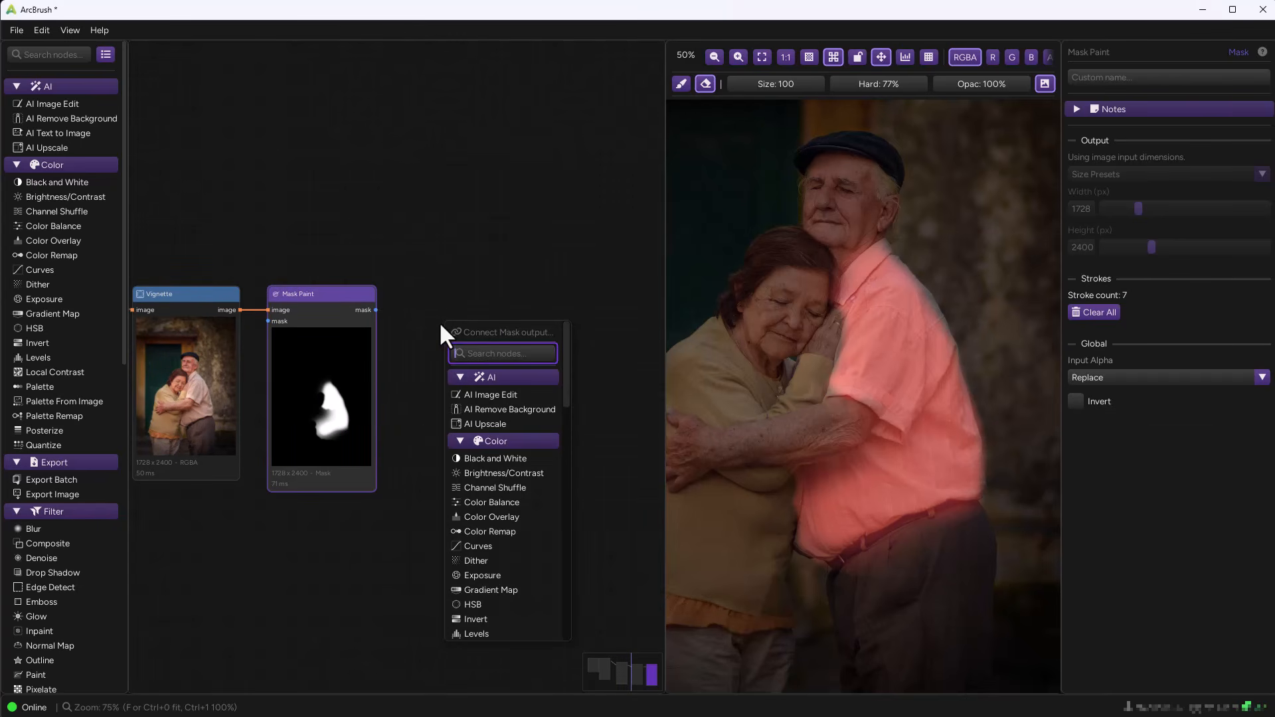
{"action": "type", "text": "ref"}
{"action": "key", "text": "Return"}
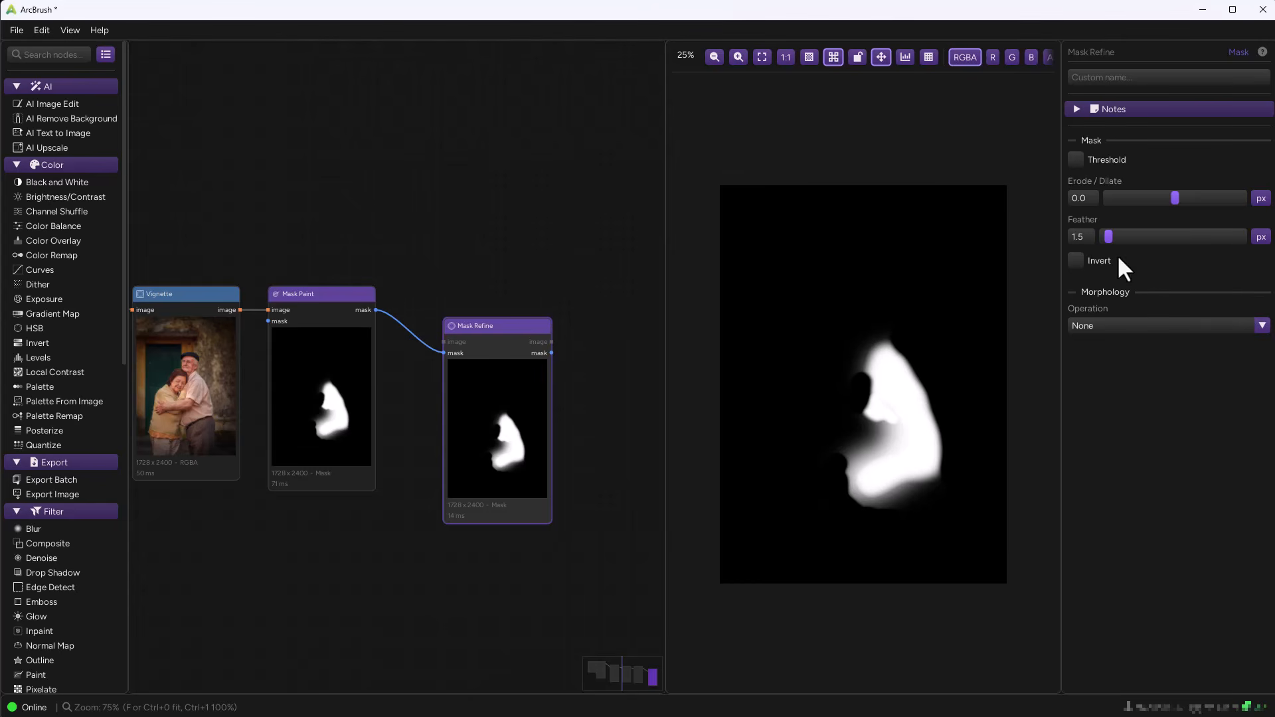
{"action": "left_click_drag", "start_coordinate": [1108, 237], "coordinate": [1201, 247]}
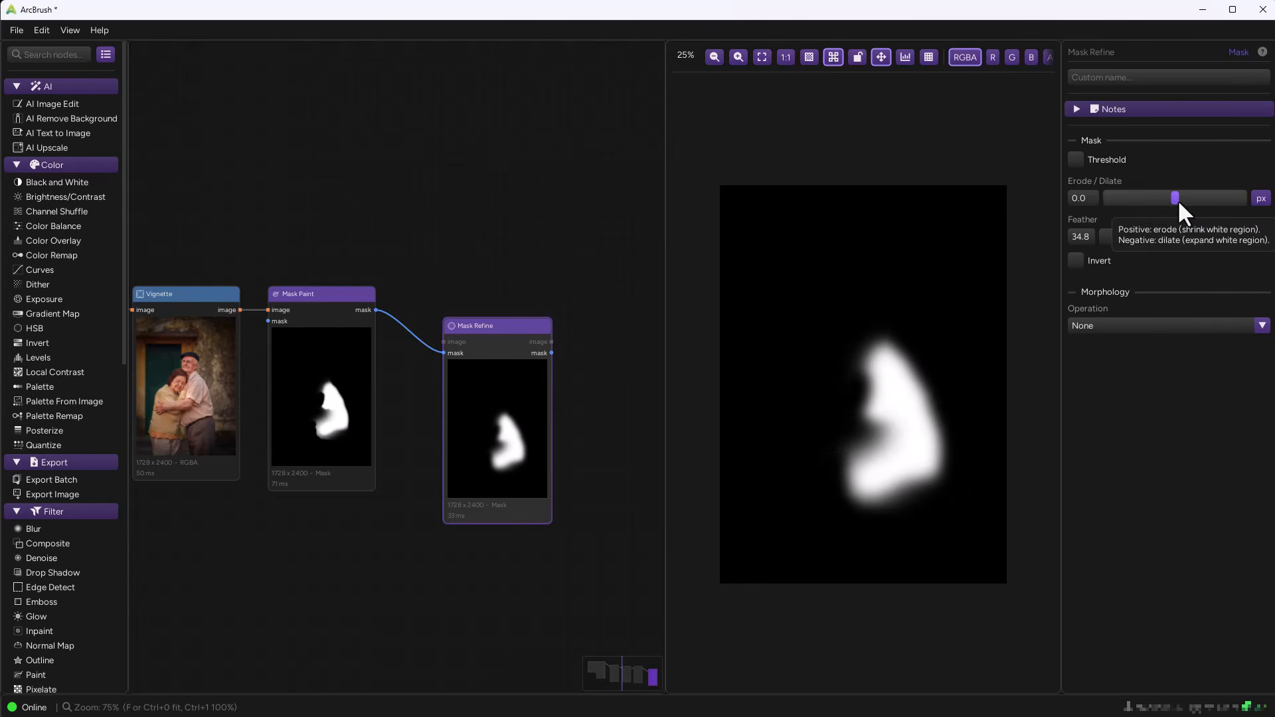
{"action": "left_click_drag", "start_coordinate": [1175, 199], "coordinate": [1202, 208]}
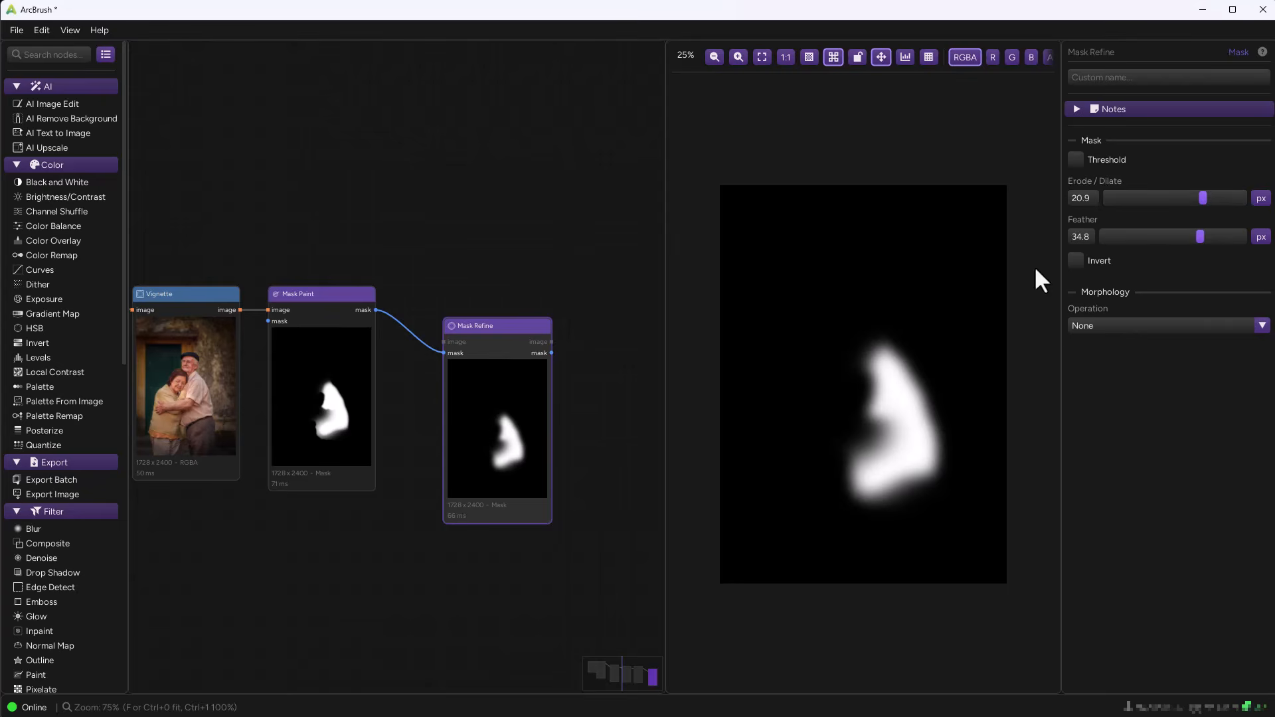
- Move the Mask Paint and Mask Refine nodes together below the Vignette node's row
{"action": "left_click_drag", "start_coordinate": [267, 210], "coordinate": [563, 459]}
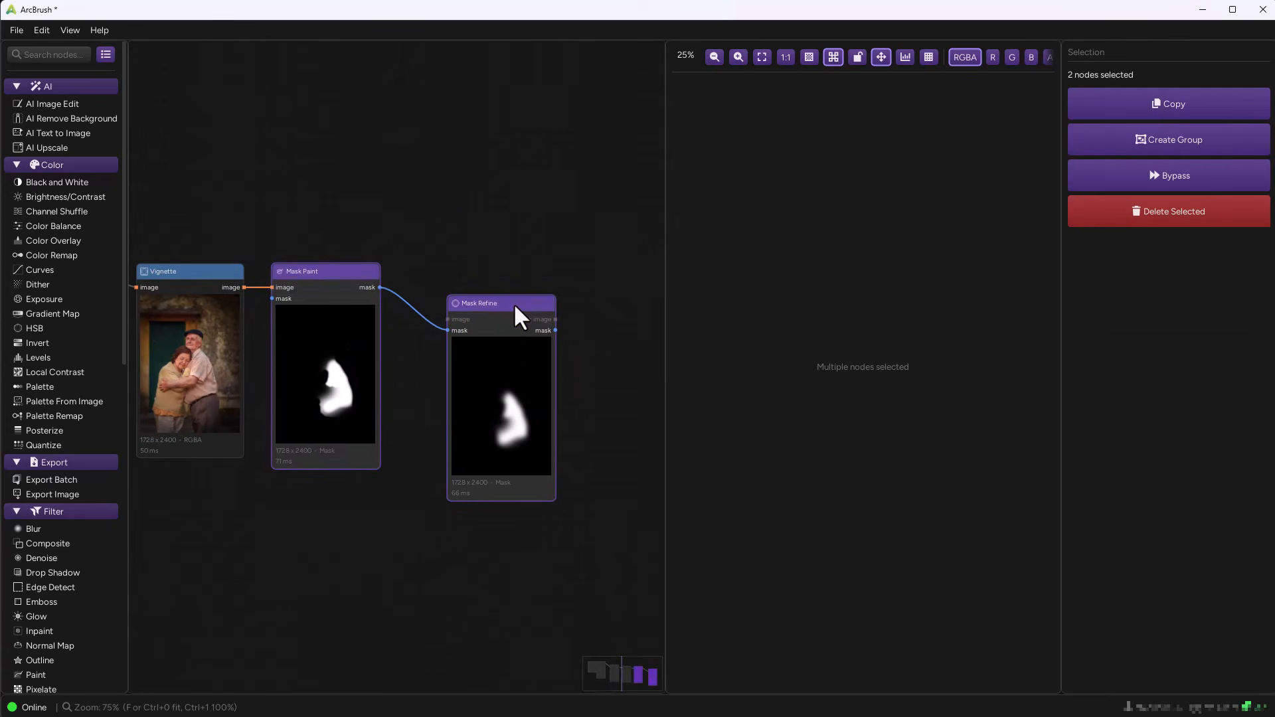
{"action": "left_click_drag", "start_coordinate": [515, 306], "coordinate": [506, 419]}
{"action": "left_click_drag", "start_coordinate": [450, 336], "coordinate": [452, 269]}
- Add a Levels node, feeding its image input from Vignette and its mask input from Mask Refine
{"action": "scroll", "coordinate": [485, 279], "scroll_direction": "down", "scroll_amount": 1}
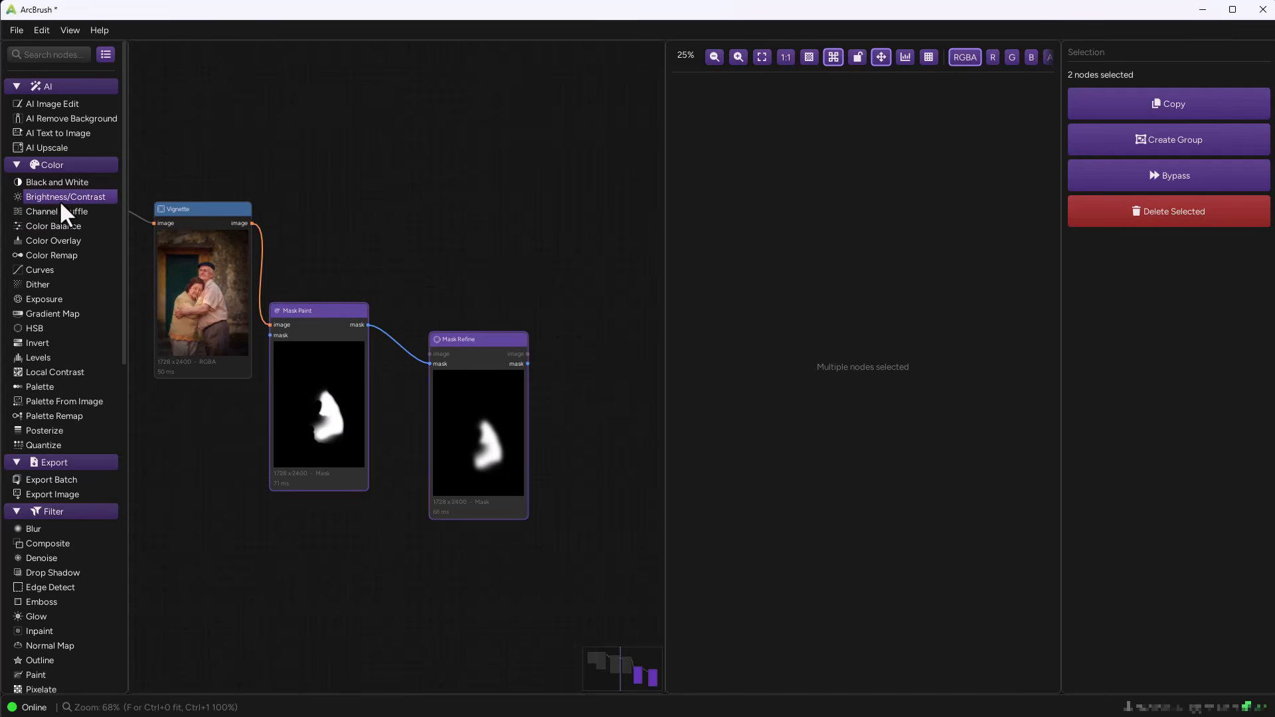
{"action": "left_click_drag", "start_coordinate": [388, 246], "coordinate": [446, 261]}
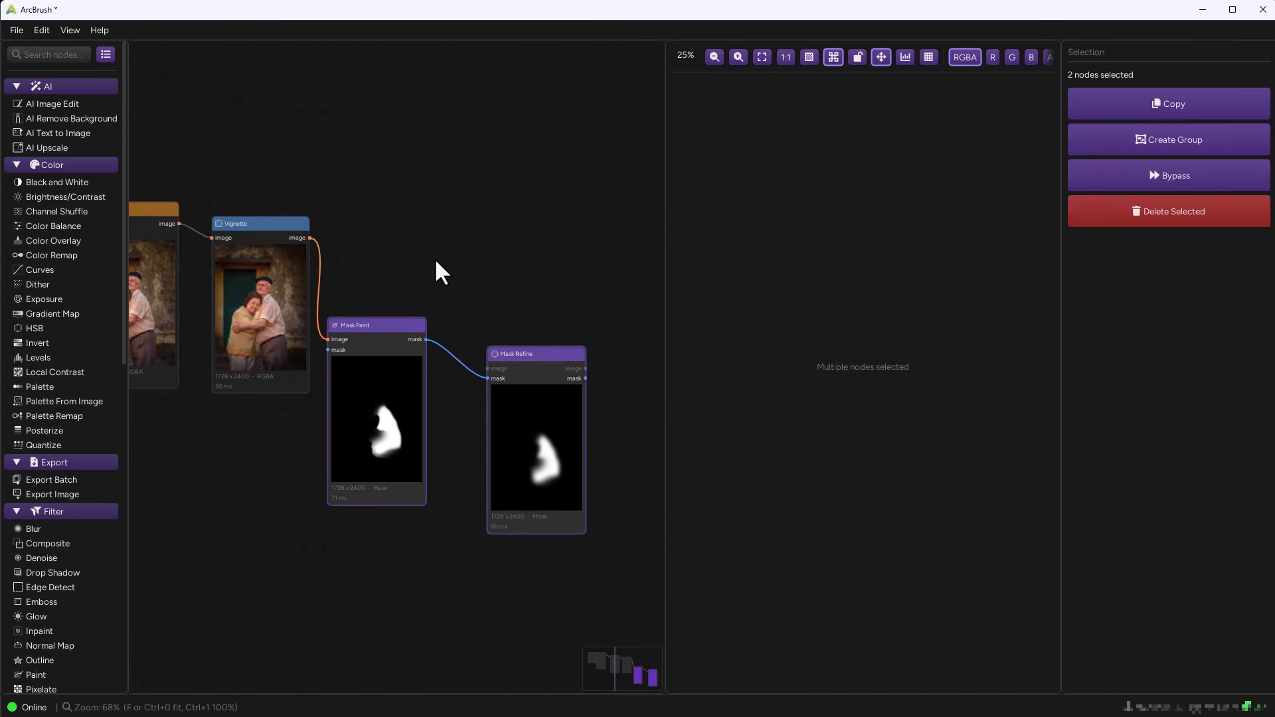
{"action": "left_click_drag", "start_coordinate": [43, 357], "coordinate": [600, 242]}
{"action": "left_click_drag", "start_coordinate": [544, 280], "coordinate": [475, 285]}
{"action": "left_click_drag", "start_coordinate": [239, 242], "coordinate": [536, 270]}
{"action": "scroll", "coordinate": [580, 371], "scroll_direction": "up", "scroll_amount": 4}
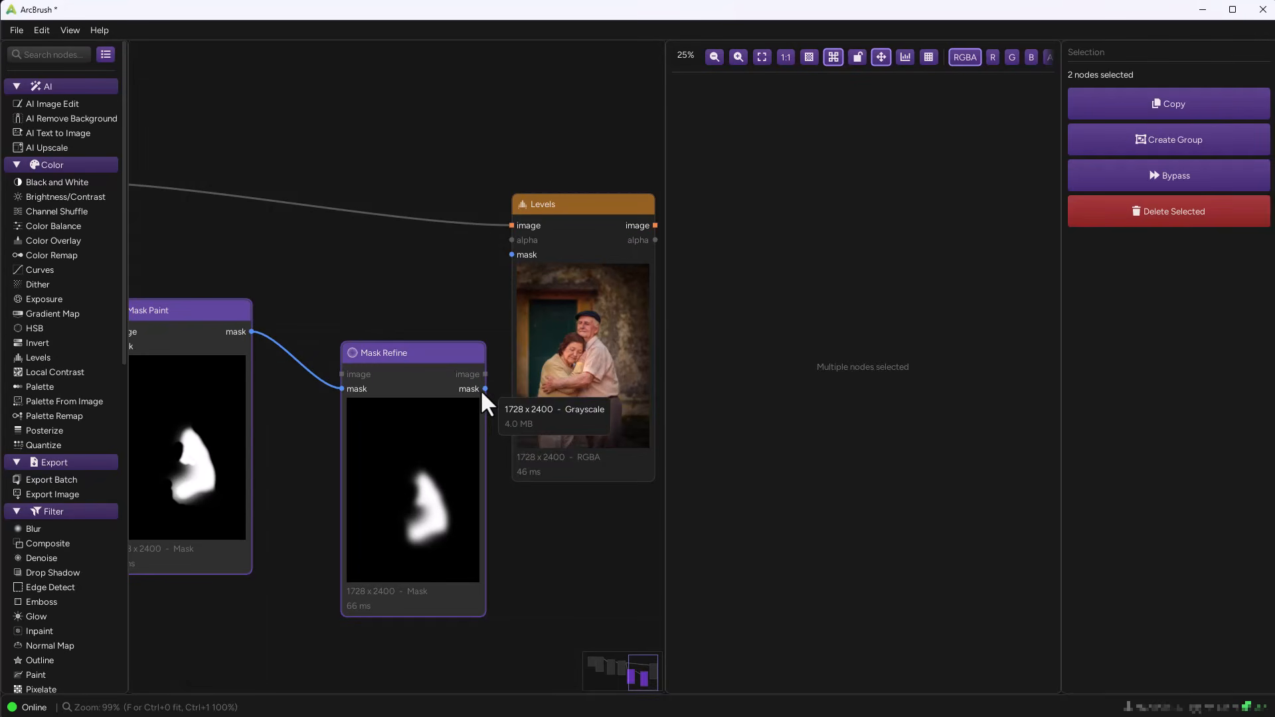
{"action": "left_click_drag", "start_coordinate": [485, 390], "coordinate": [513, 255]}
- Try an Input Black of 0.129 on the Levels node and undo it
{"action": "left_click", "coordinate": [577, 344]}
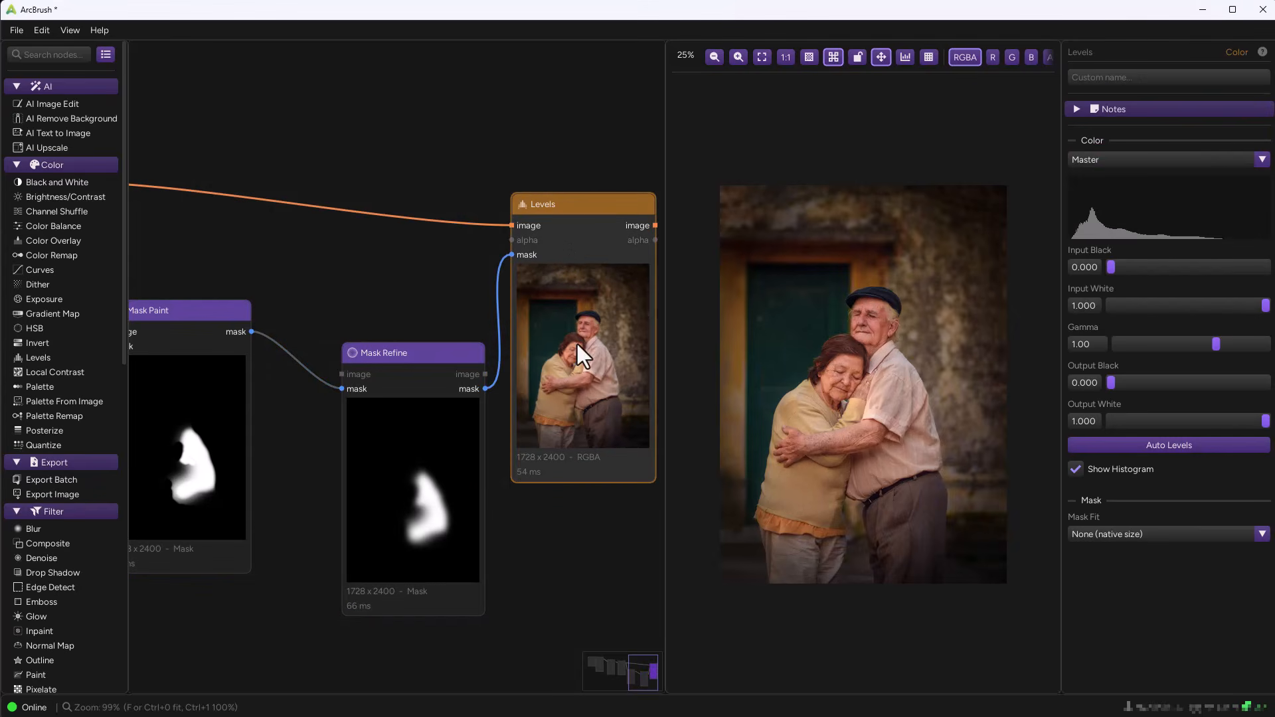
{"action": "mouse_move", "coordinate": [1109, 268]}
{"action": "left_mouse_down"}
{"action": "mouse_move", "coordinate": [1165, 272]}
{"action": "mouse_move", "coordinate": [1111, 282]}
{"action": "left_mouse_up"}
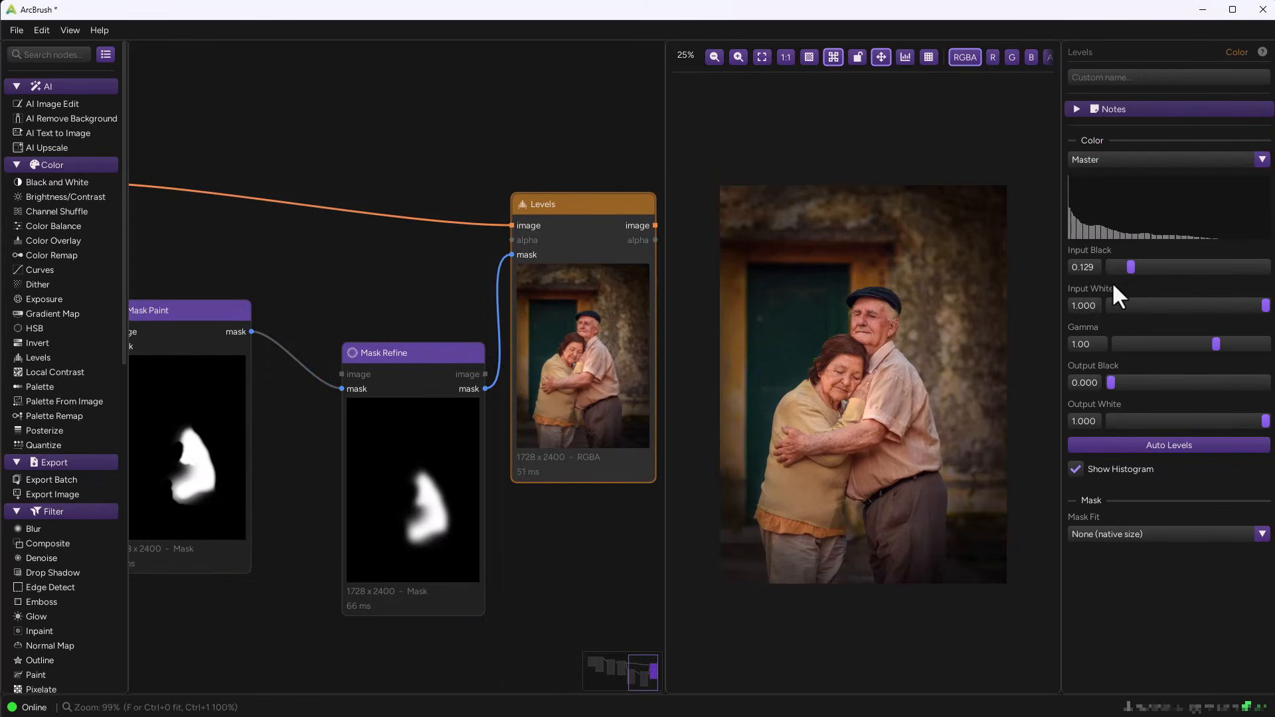
{"action": "key", "text": "ctrl+z"}
- Add an HSB node beside Levels, move the Vignette image connection onto it, and connect the Mask Refine mask output to its mask input
{"action": "left_click_drag", "start_coordinate": [544, 393], "coordinate": [431, 422]}
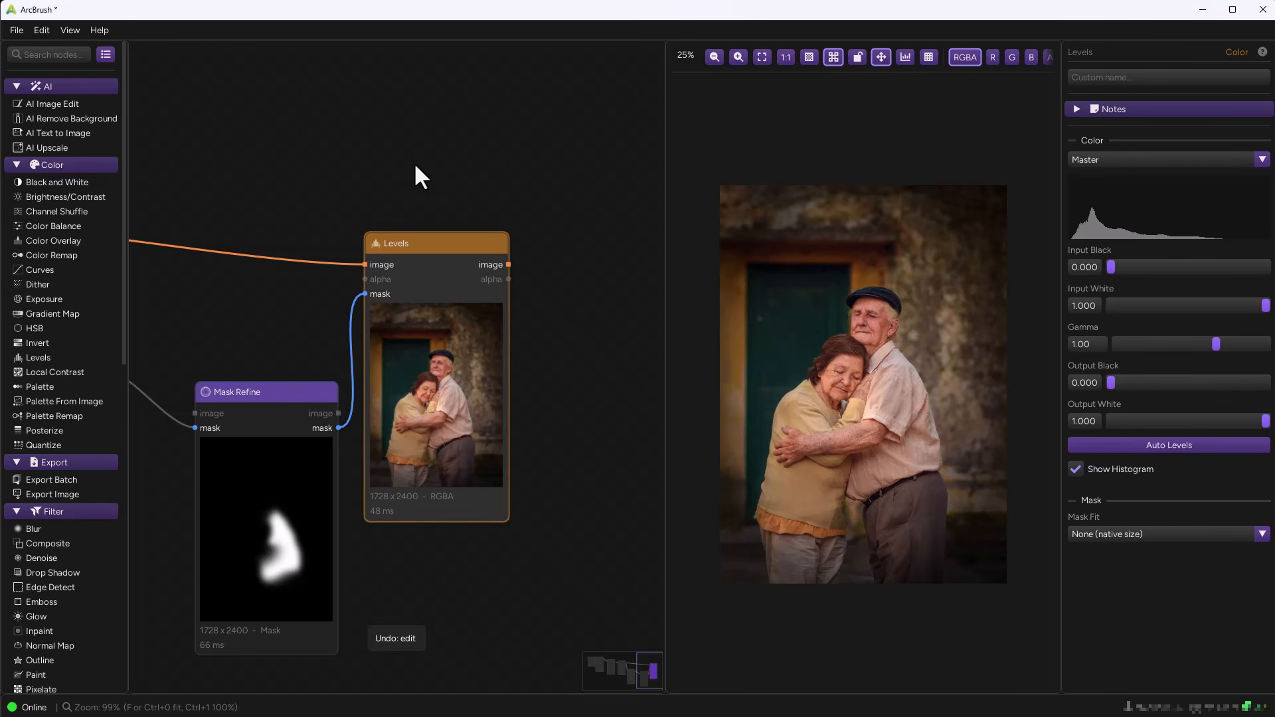
{"action": "left_click_drag", "start_coordinate": [40, 328], "coordinate": [560, 240]}
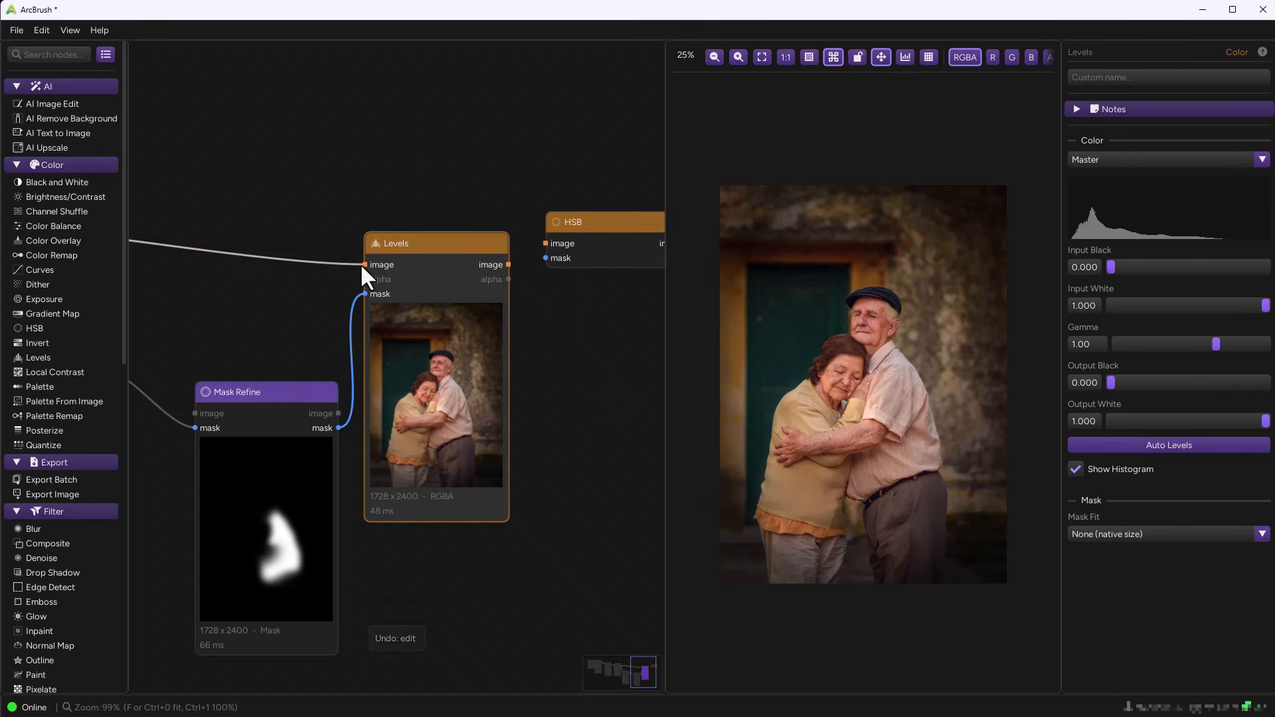
{"action": "left_click_drag", "start_coordinate": [362, 265], "coordinate": [546, 243]}
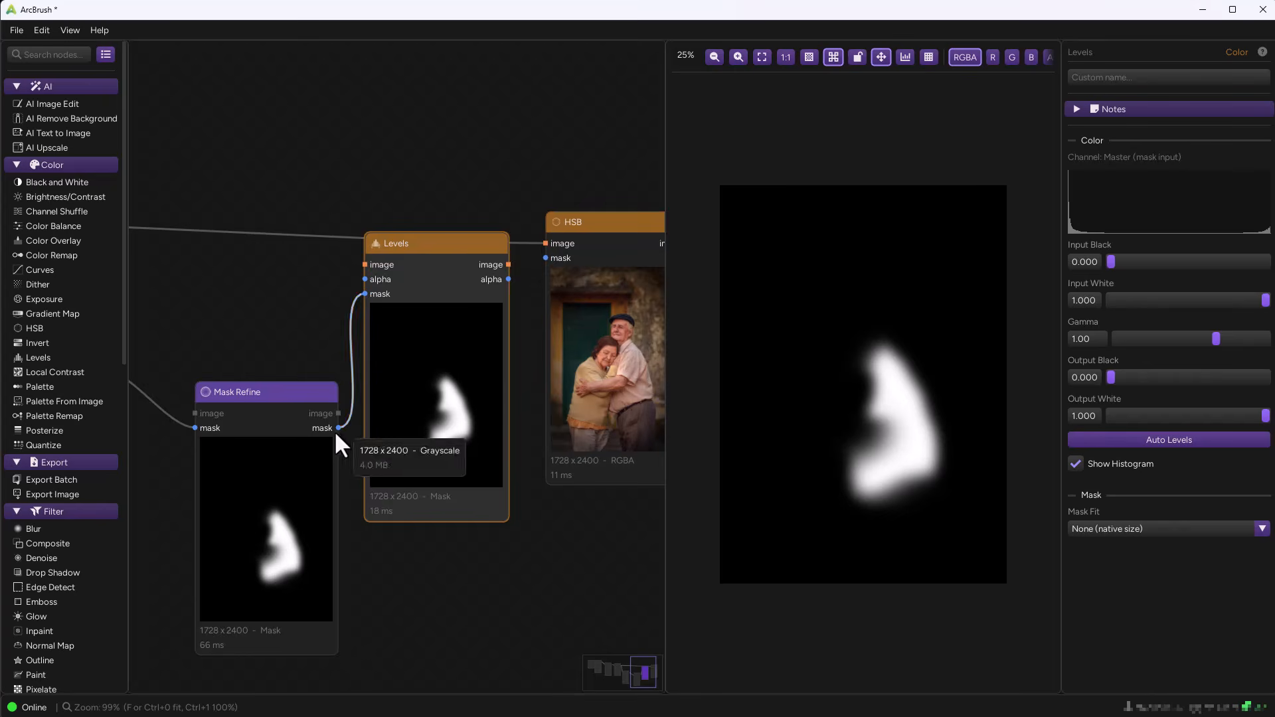
{"action": "left_click_drag", "start_coordinate": [295, 461], "coordinate": [545, 257]}
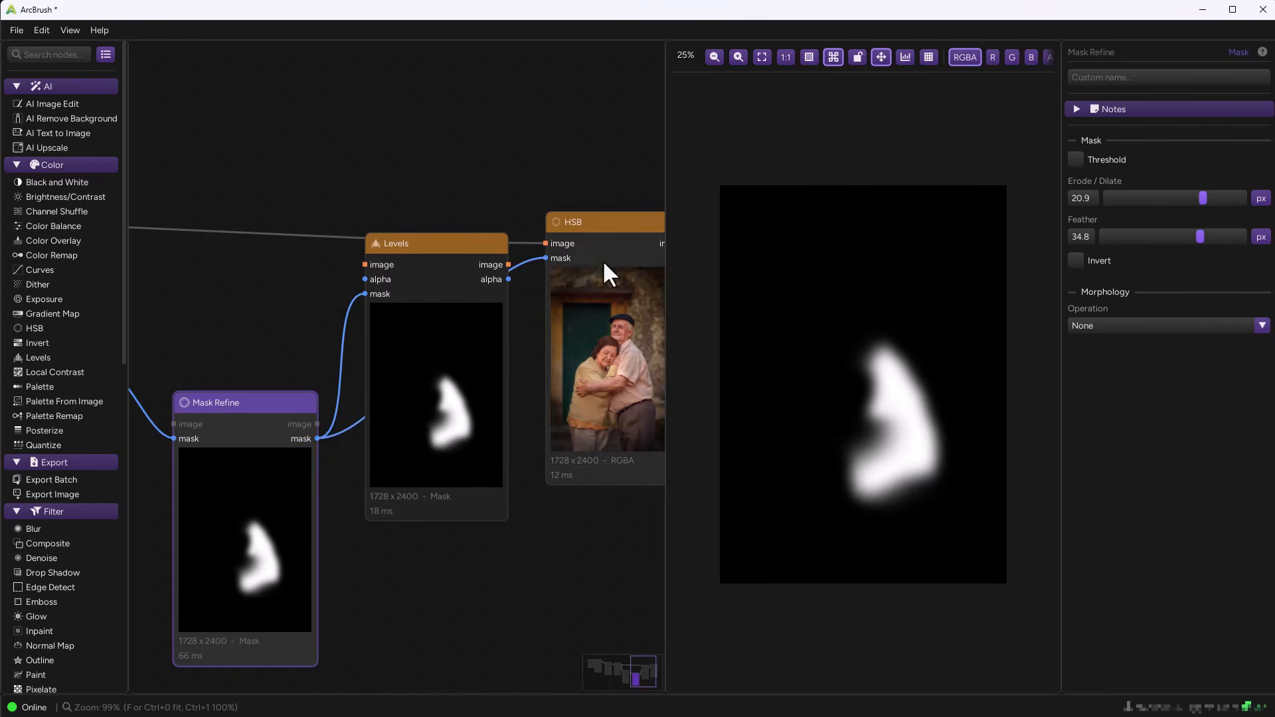
- Set the Hue Shift of the HSB node to 70.1° to turn the man's shirt green
{"action": "left_click", "coordinate": [604, 257]}
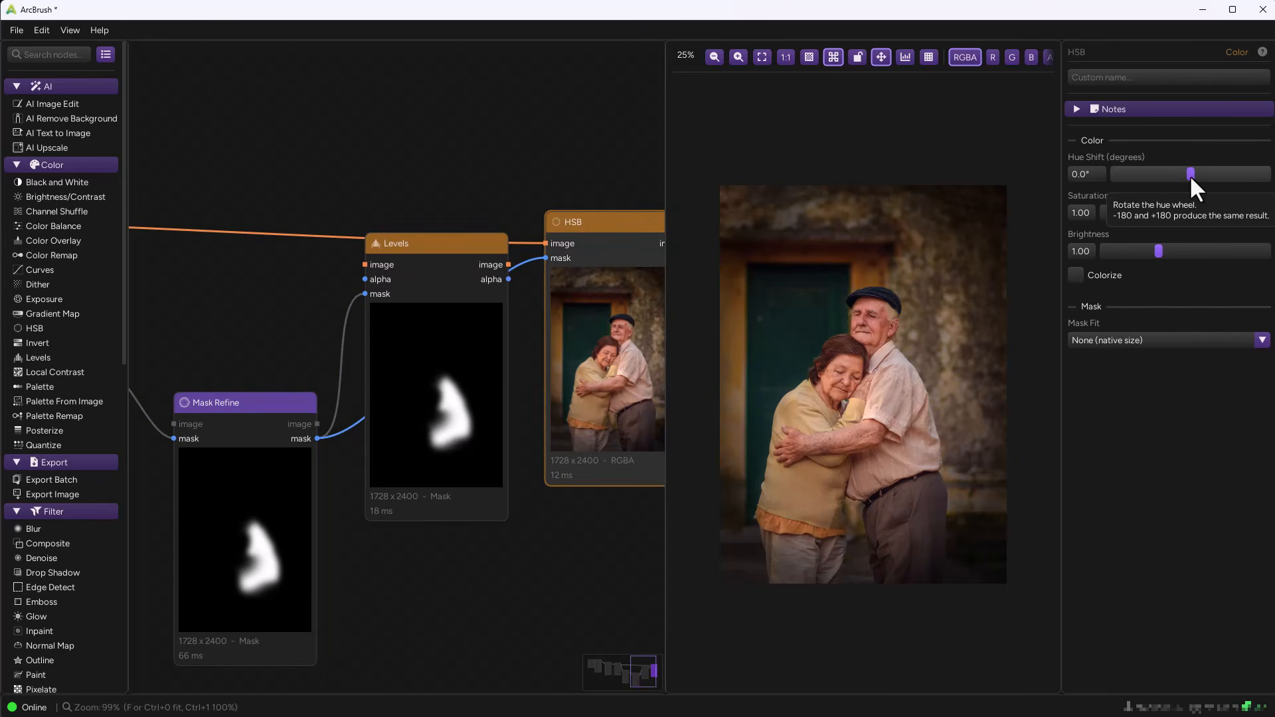
{"action": "left_click_drag", "start_coordinate": [1191, 175], "coordinate": [1220, 182]}
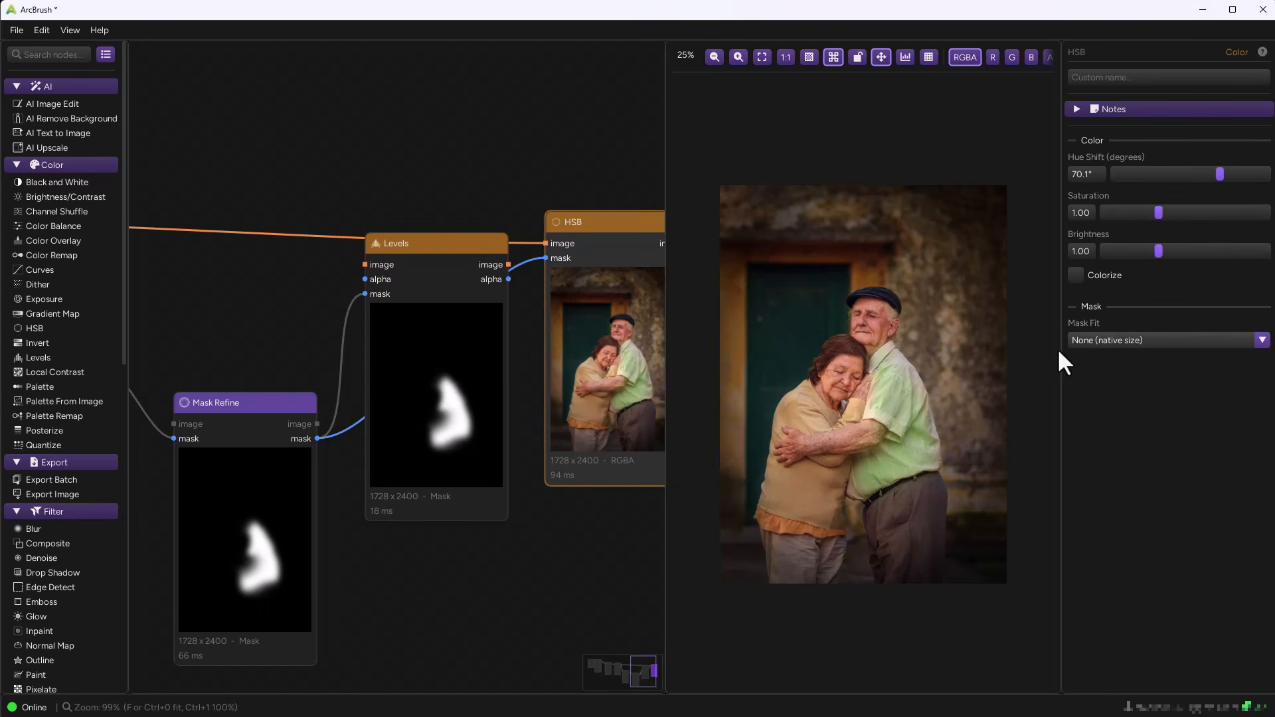
- Move the Levels node clear of the connection between Mask Refine and HSB, and delete it
{"action": "left_click_drag", "start_coordinate": [603, 512], "coordinate": [577, 499]}
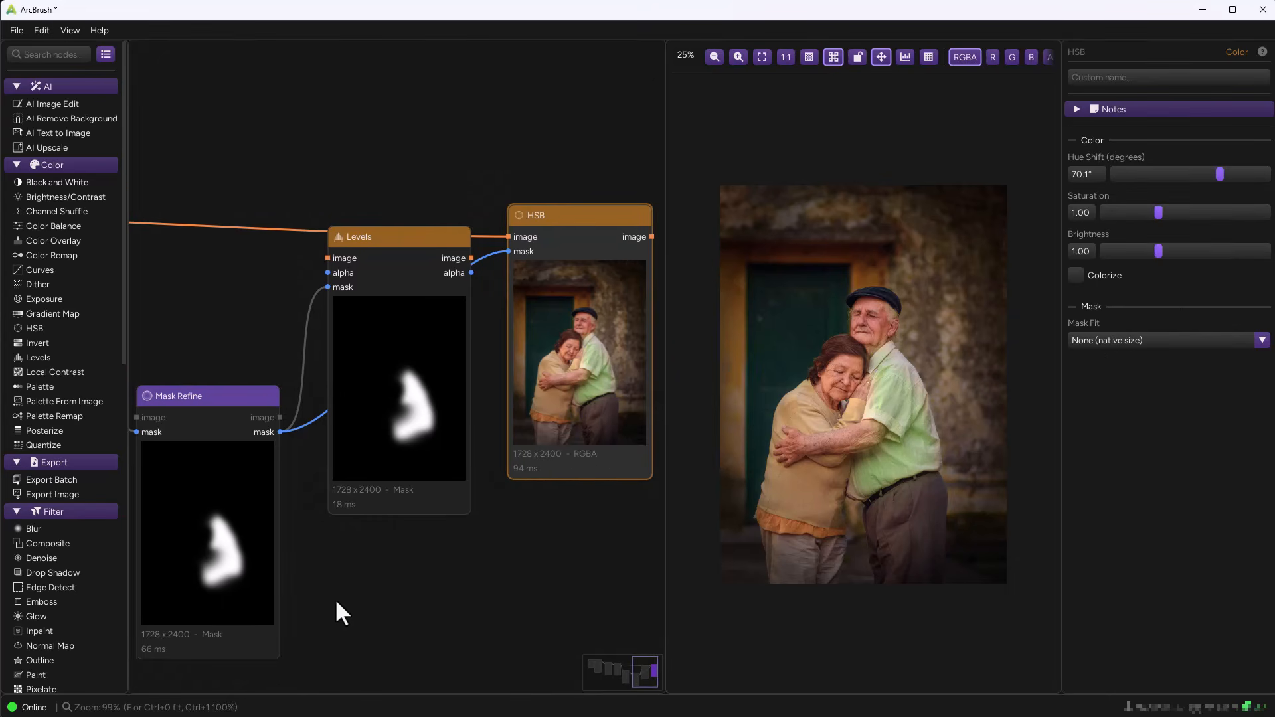
{"action": "scroll", "coordinate": [335, 599], "scroll_direction": "up", "scroll_amount": 1}
{"action": "left_click_drag", "start_coordinate": [382, 378], "coordinate": [428, 600]}
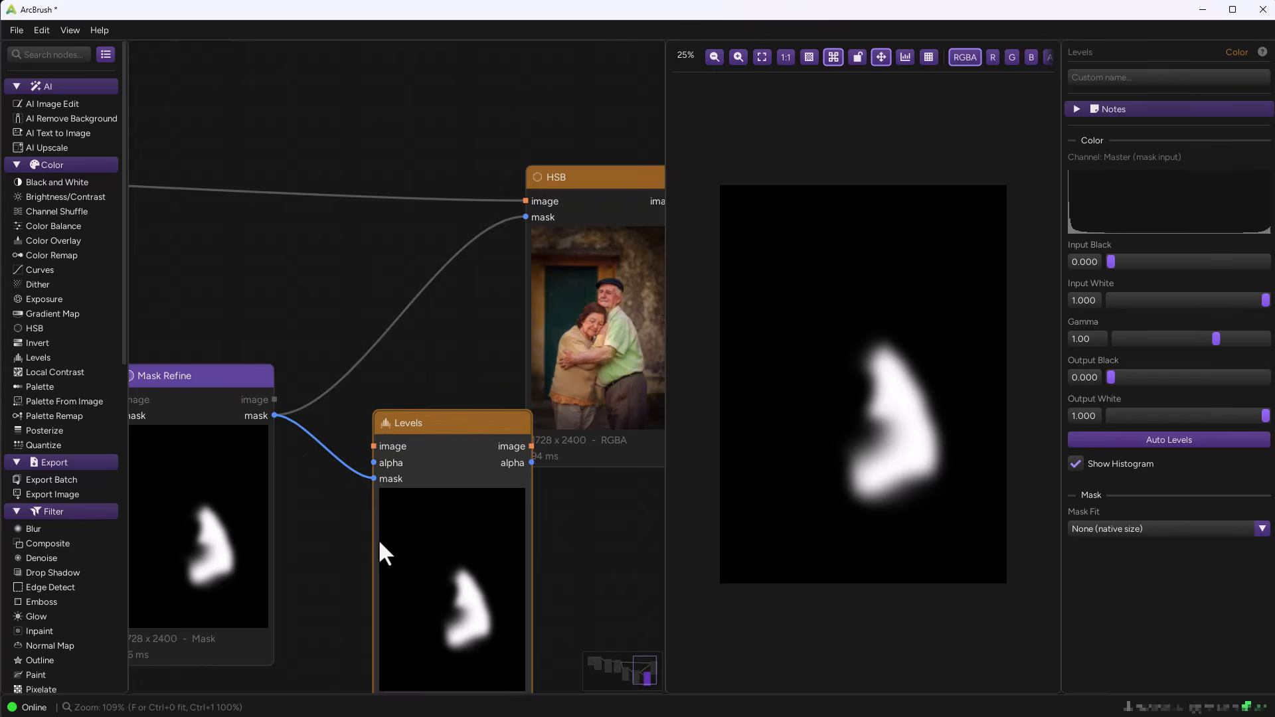
{"action": "left_click_drag", "start_coordinate": [369, 542], "coordinate": [439, 511]}
{"action": "scroll", "coordinate": [444, 508], "scroll_direction": "down", "scroll_amount": 1}
{"action": "scroll", "coordinate": [473, 481], "scroll_direction": "down", "scroll_amount": 2}
{"action": "left_click_drag", "start_coordinate": [485, 444], "coordinate": [488, 493]}
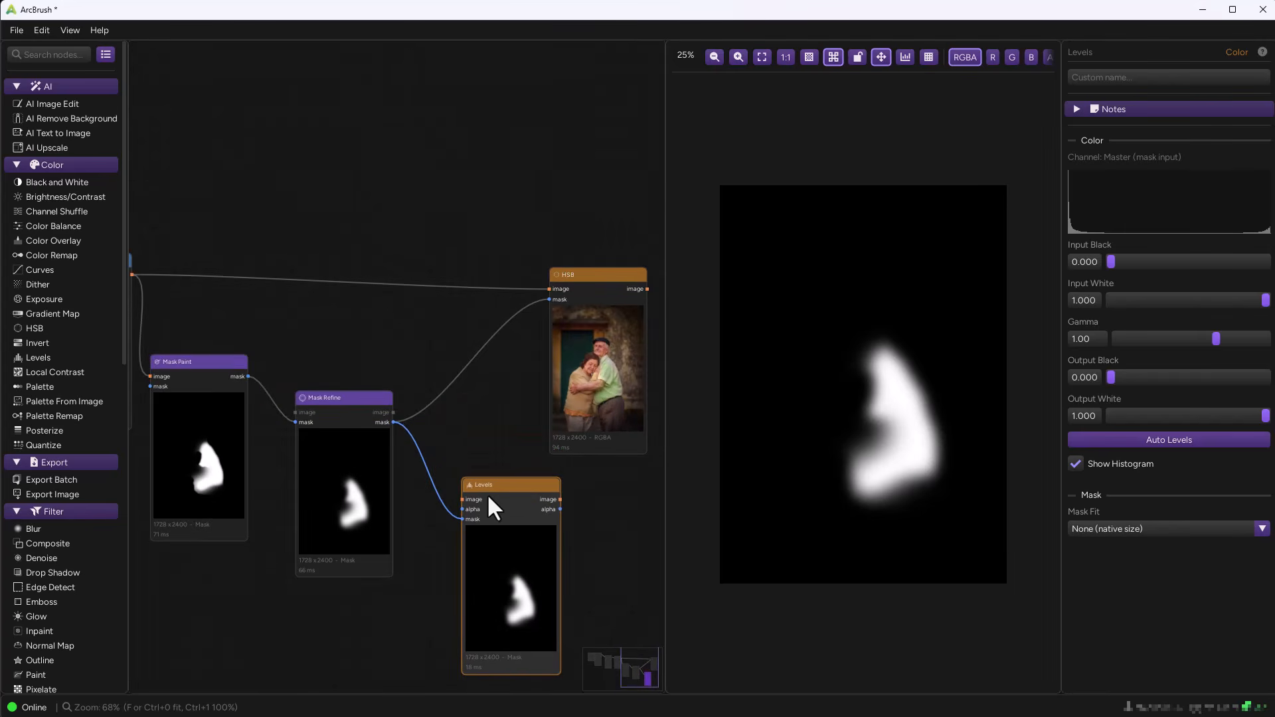
{"action": "key", "text": "Delete"}
- Set Erode / Dilate to -1.5 and Feather to 36.0 on the Mask Refine node, and preview the HSB result
{"action": "scroll", "coordinate": [337, 456], "scroll_direction": "up", "scroll_amount": 1}
{"action": "left_click", "coordinate": [339, 455]}
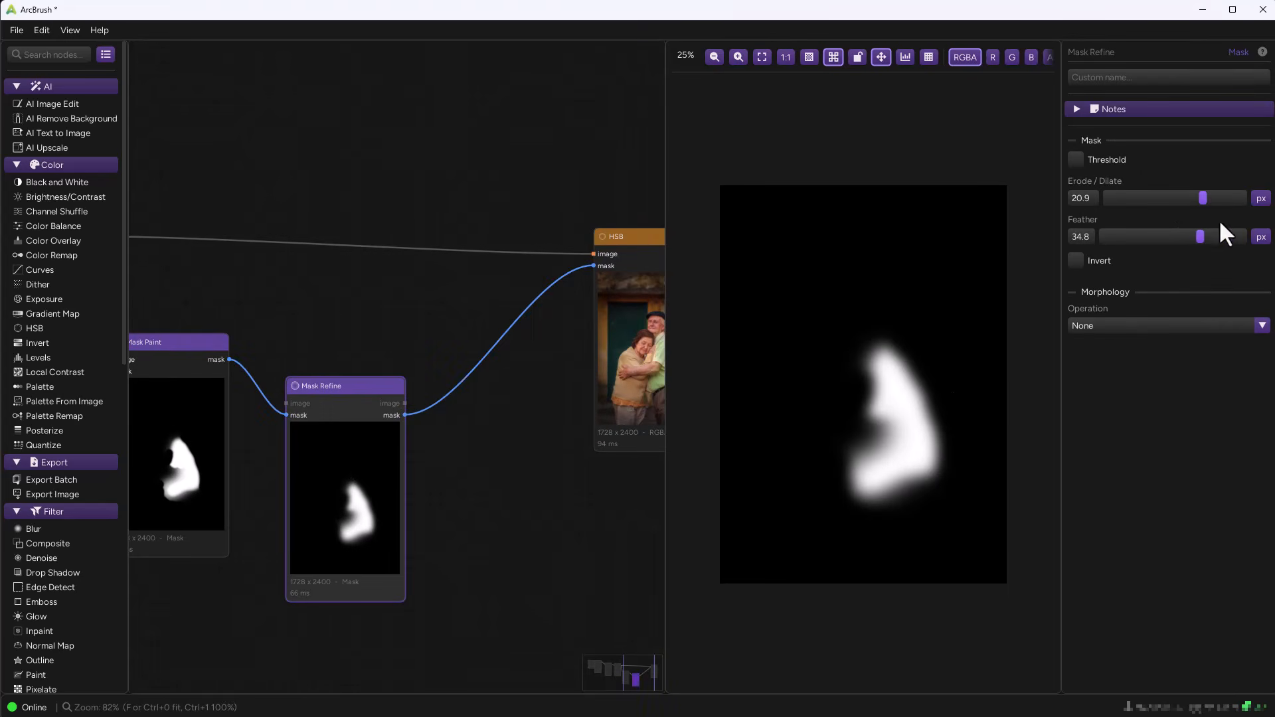
{"action": "left_click_drag", "start_coordinate": [1202, 198], "coordinate": [1220, 240]}
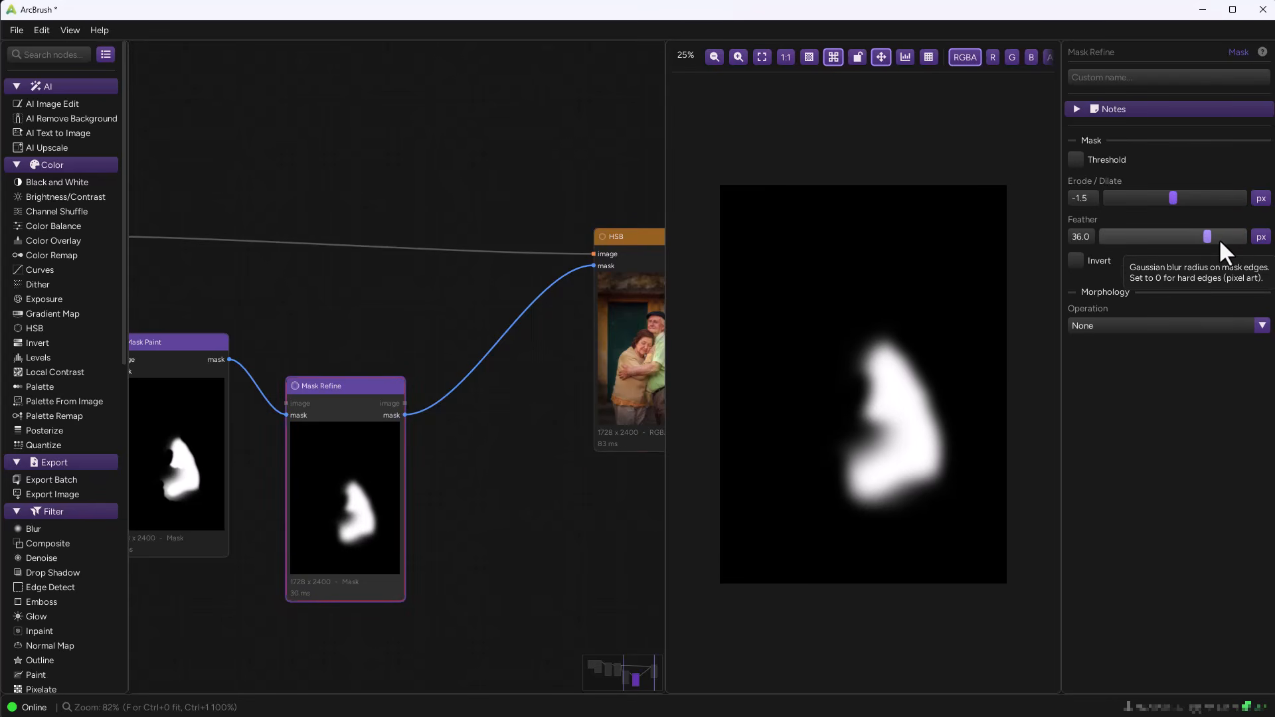
{"action": "left_click", "coordinate": [651, 274]}
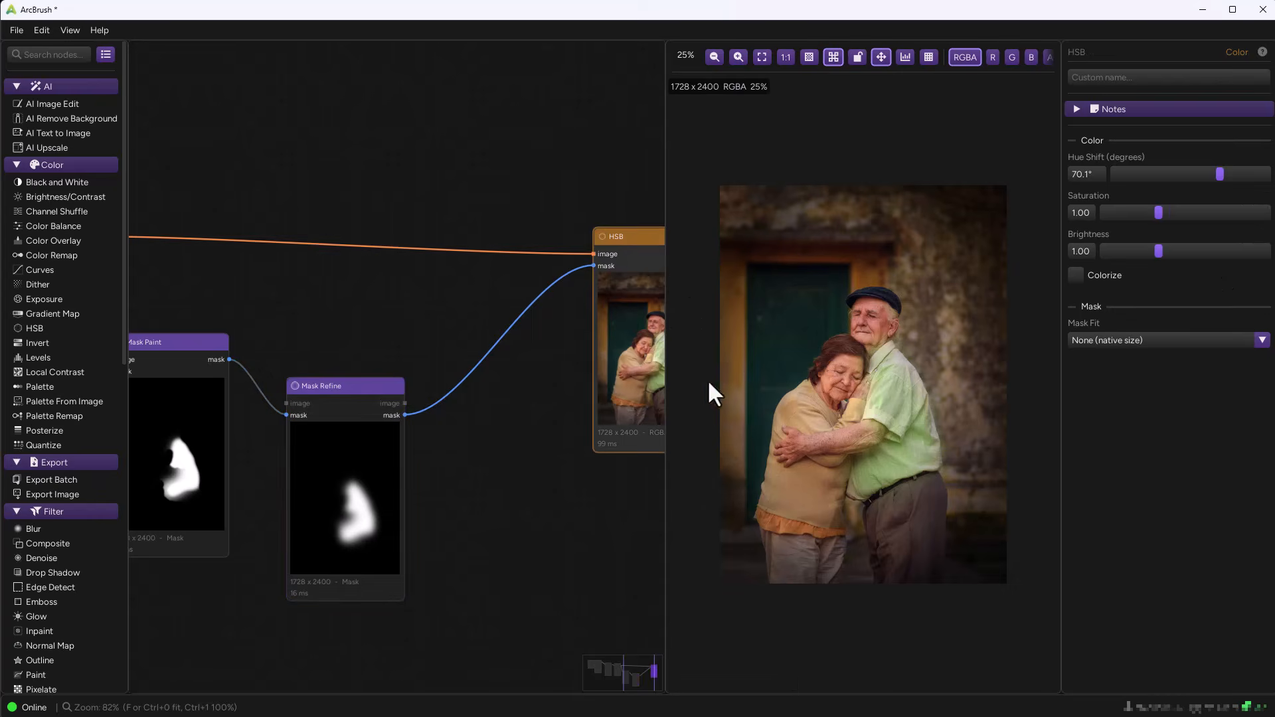
- Erase a patch of the Mask Paint mask on the man's shoulder, paint it back, and preview the HSB result
{"action": "left_click", "coordinate": [167, 437]}
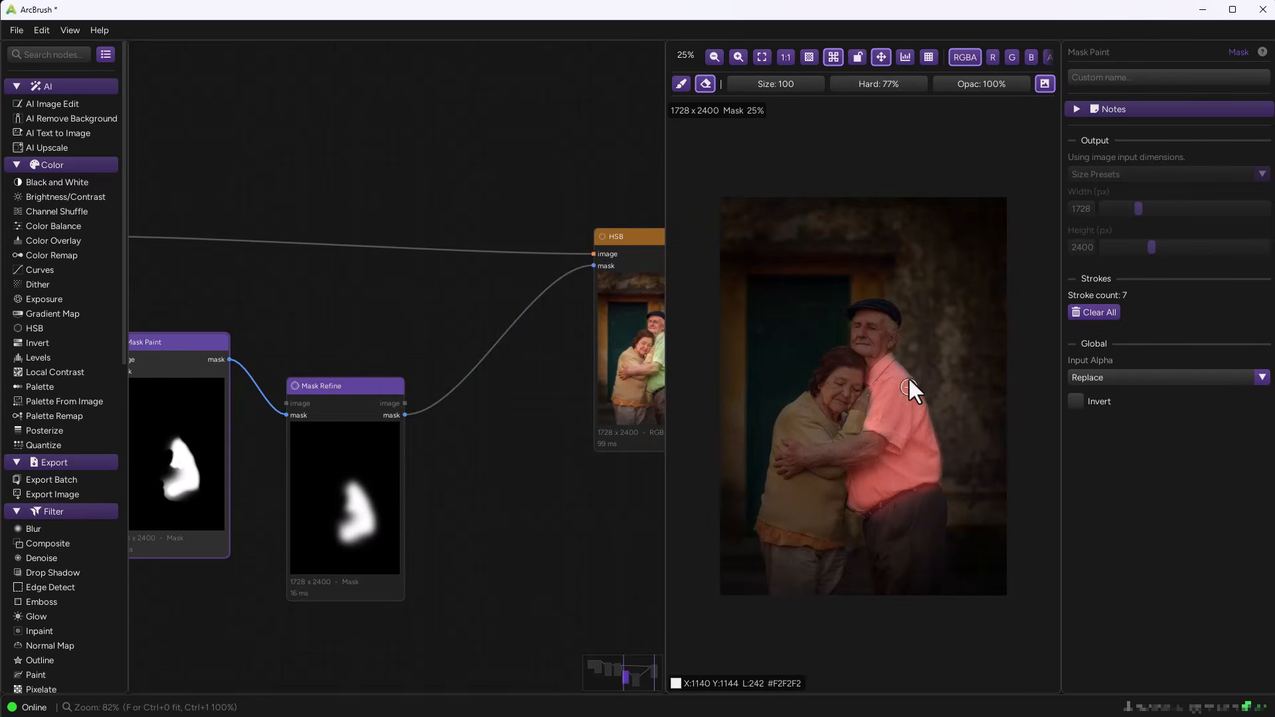
{"action": "scroll", "coordinate": [907, 392], "scroll_direction": "up", "scroll_amount": 5}
{"action": "left_click", "coordinate": [907, 399]}
{"action": "scroll", "coordinate": [924, 372], "scroll_direction": "down", "scroll_amount": 2}
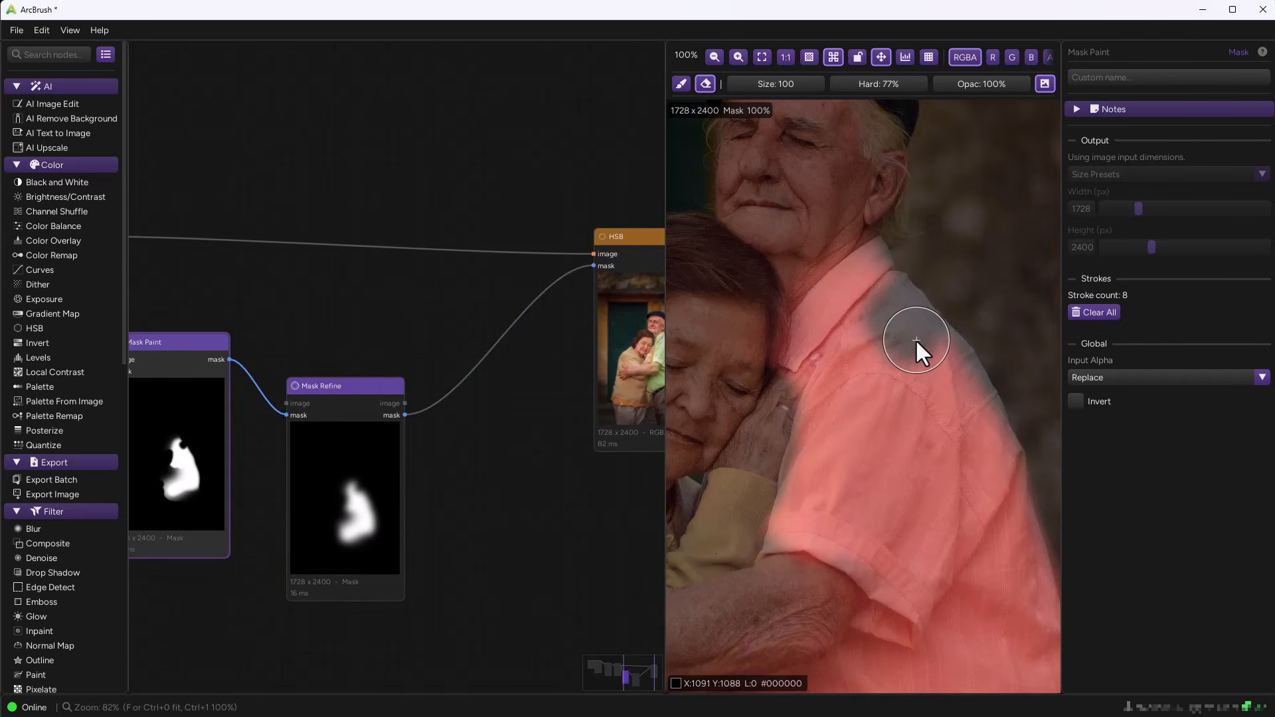
{"action": "left_click", "coordinate": [684, 82]}
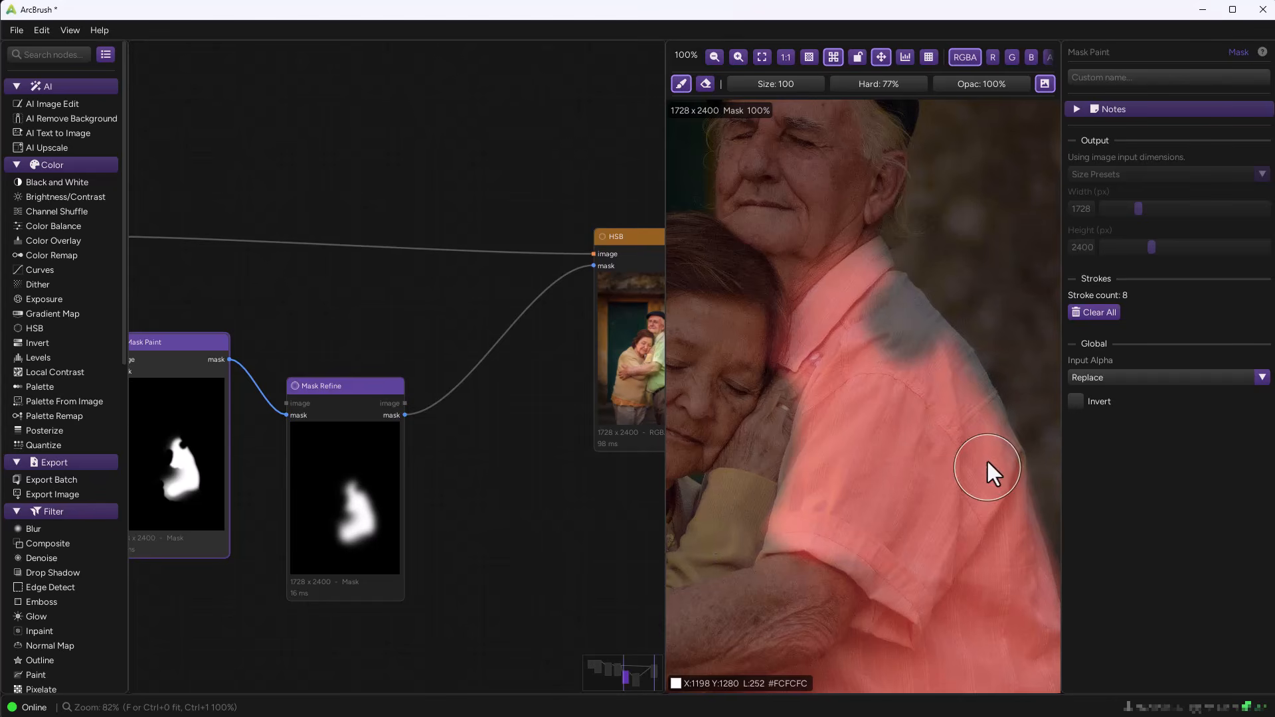
{"action": "mouse_move", "coordinate": [987, 460]}
{"action": "left_mouse_down"}
{"action": "mouse_move", "coordinate": [886, 301]}
{"action": "mouse_move", "coordinate": [948, 365]}
{"action": "mouse_move", "coordinate": [959, 389]}
{"action": "mouse_move", "coordinate": [893, 324]}
{"action": "mouse_move", "coordinate": [877, 276]}
{"action": "mouse_move", "coordinate": [892, 563]}
{"action": "mouse_move", "coordinate": [905, 444]}
{"action": "mouse_move", "coordinate": [895, 289]}
{"action": "mouse_move", "coordinate": [869, 277]}
{"action": "left_mouse_up"}
{"action": "key", "text": "f"}
{"action": "left_click", "coordinate": [624, 337]}
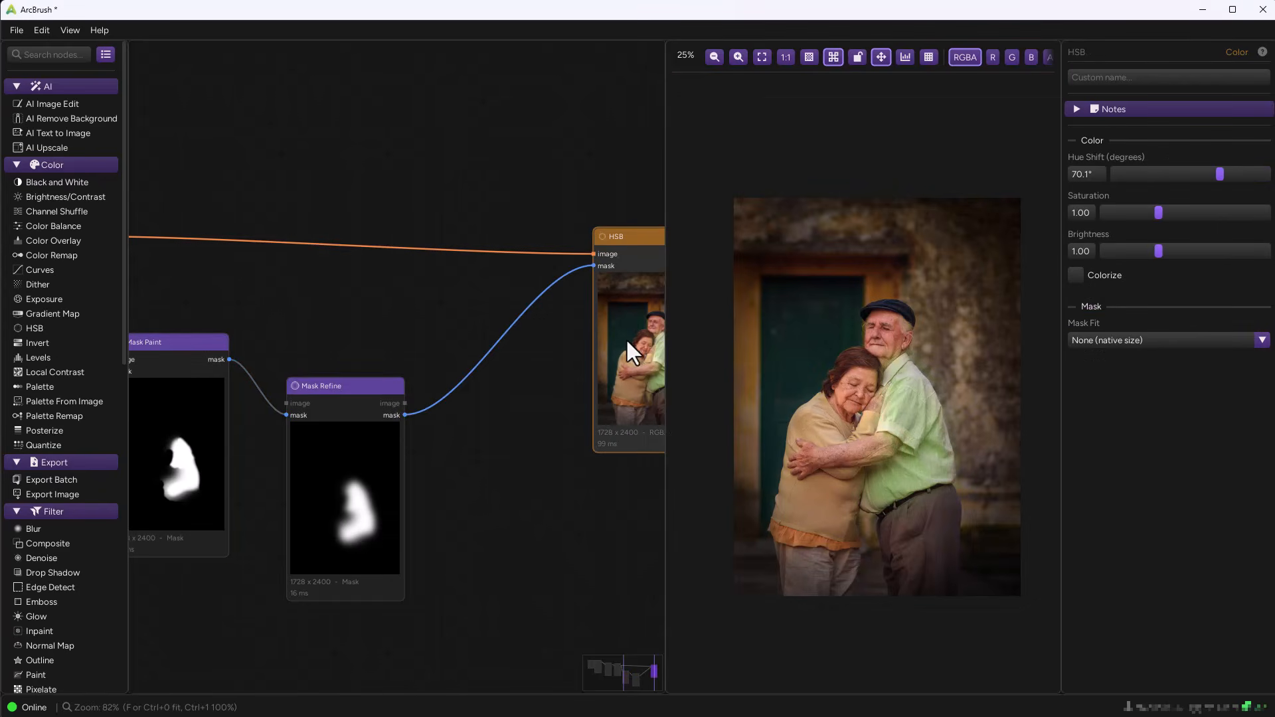
- Select all seven nodes of the couple's photo graph and put them into a group
{"action": "scroll", "coordinate": [630, 522], "scroll_direction": "down", "scroll_amount": 7}
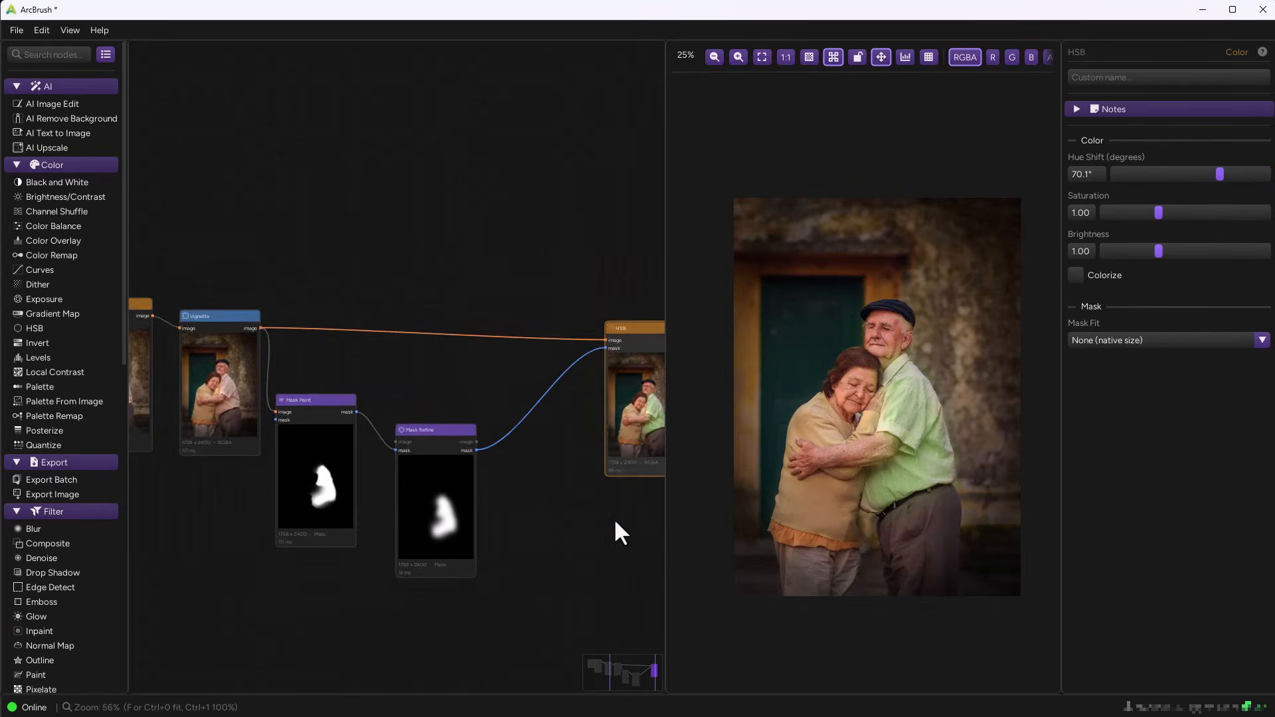
{"action": "left_click_drag", "start_coordinate": [277, 339], "coordinate": [689, 618]}
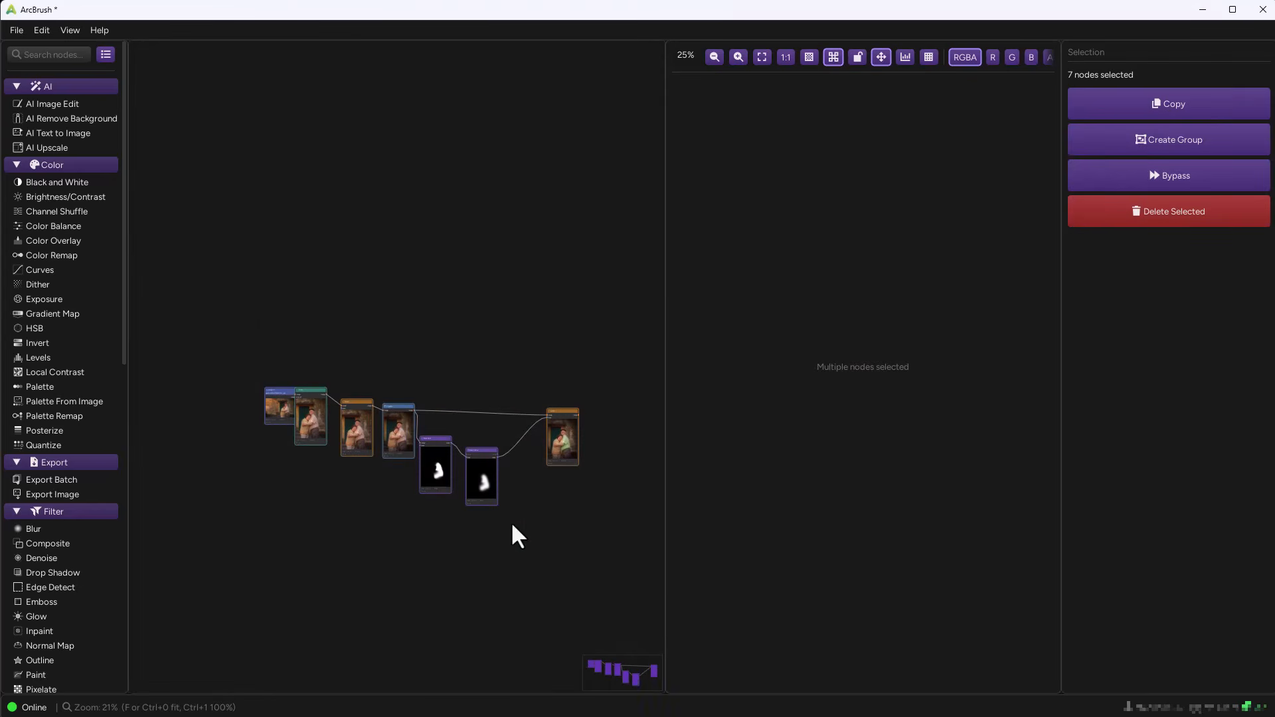
{"action": "left_click", "coordinate": [1171, 144]}
- Bring the horse photo pexels-photo-36928168.jpg into an empty area of the graph as an Image In node
{"action": "left_click_drag", "start_coordinate": [540, 384], "coordinate": [285, 672]}
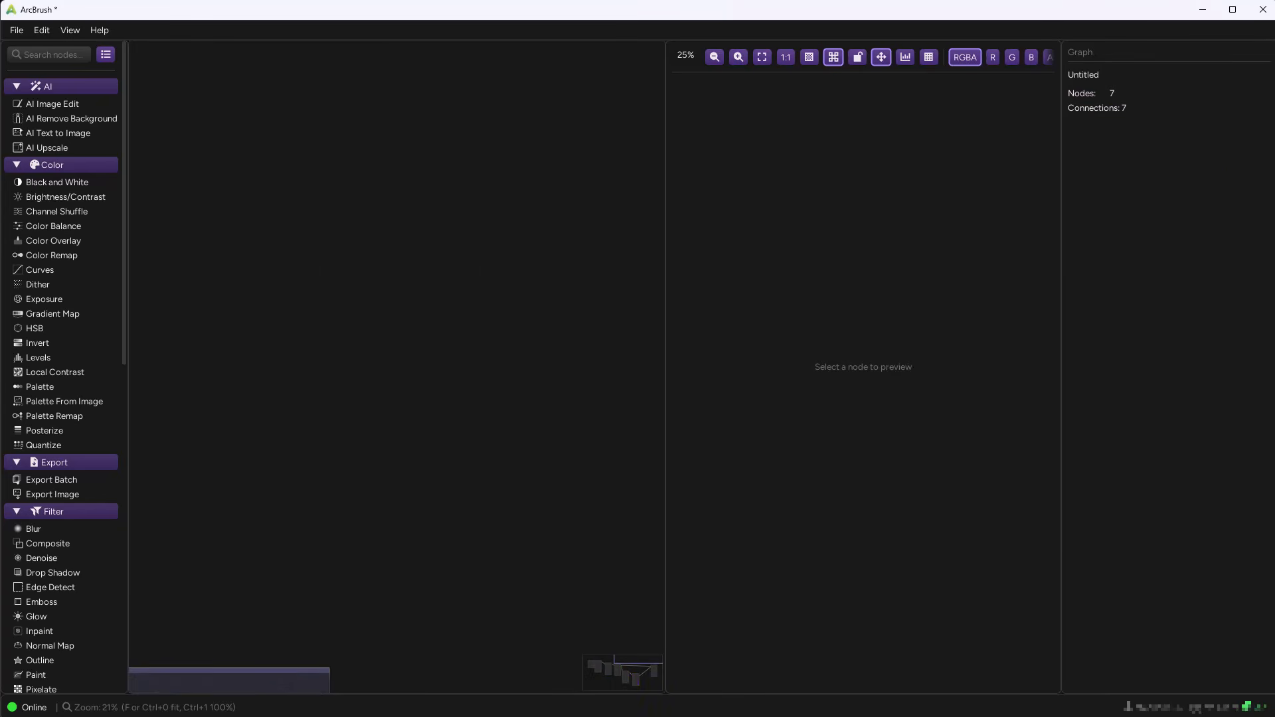
{"action": "left_click_drag", "start_coordinate": [1274, 315], "coordinate": [356, 403]}
{"action": "left_click_drag", "start_coordinate": [462, 500], "coordinate": [413, 404]}
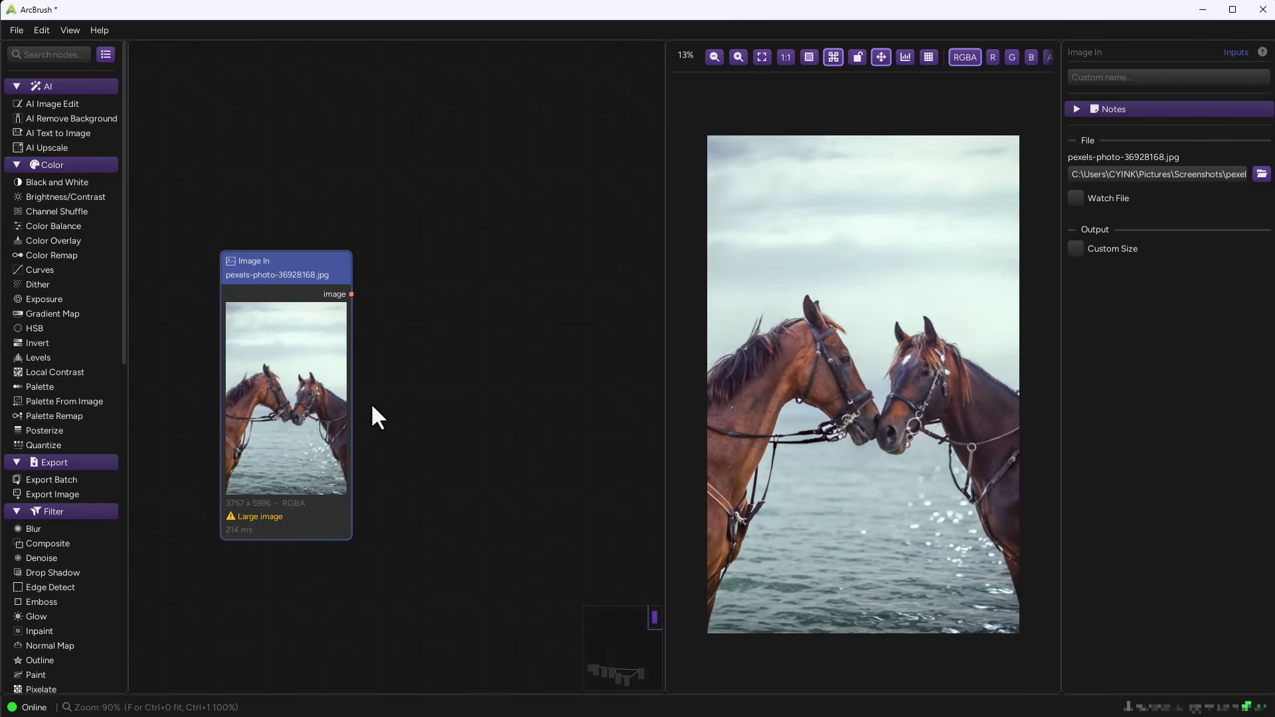
- Add a Paint node fed by the image output of the horse photo's Image In node
{"action": "left_click_drag", "start_coordinate": [351, 293], "coordinate": [453, 316]}
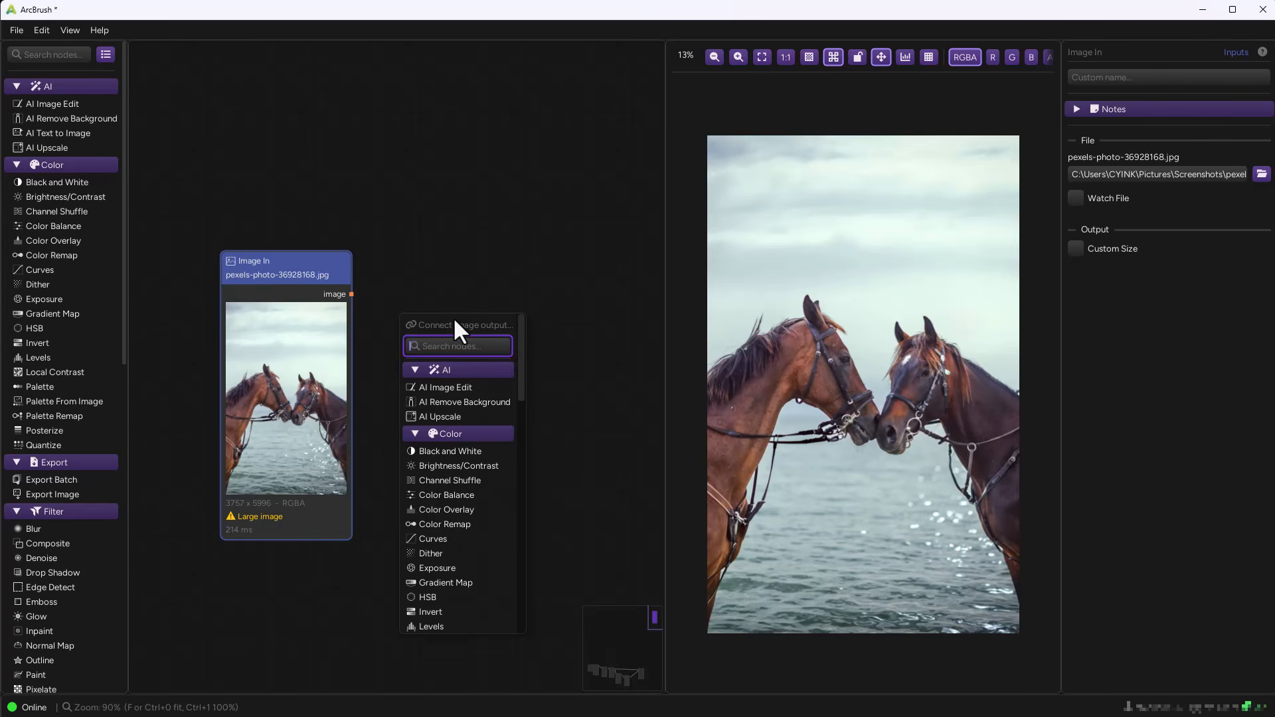
{"action": "type", "text": "pain"}
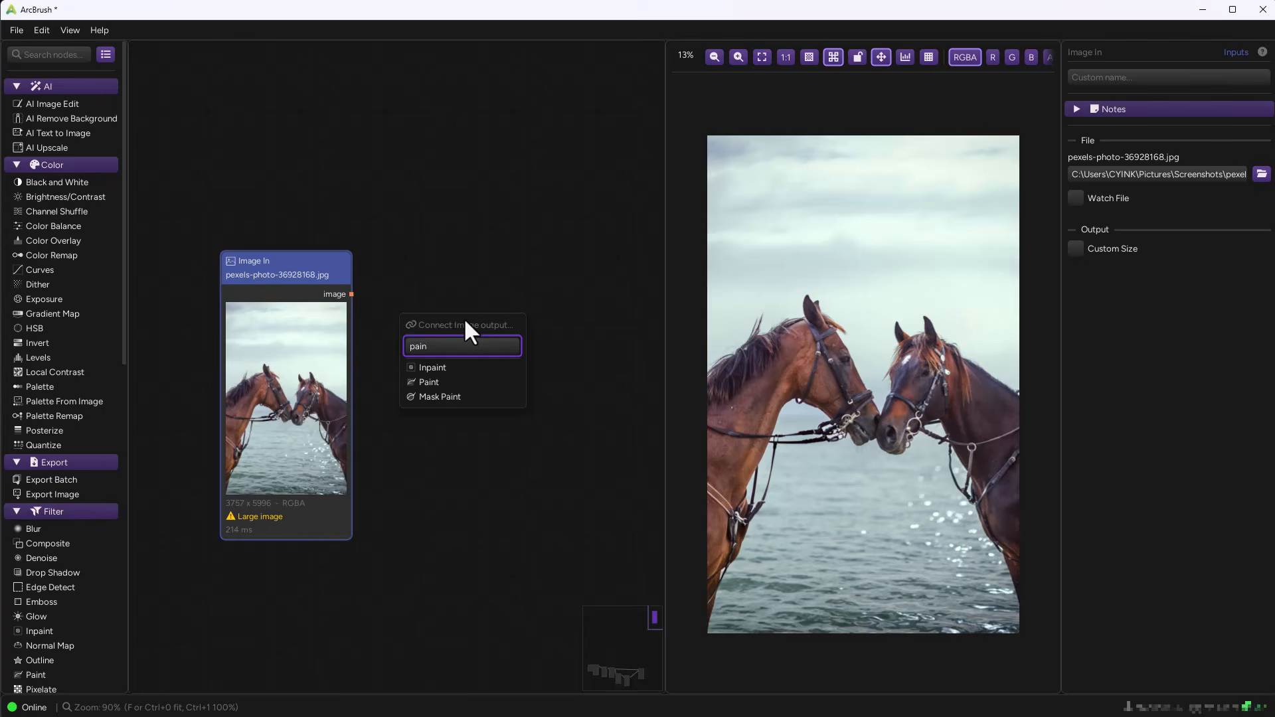
{"action": "left_click", "coordinate": [473, 383]}
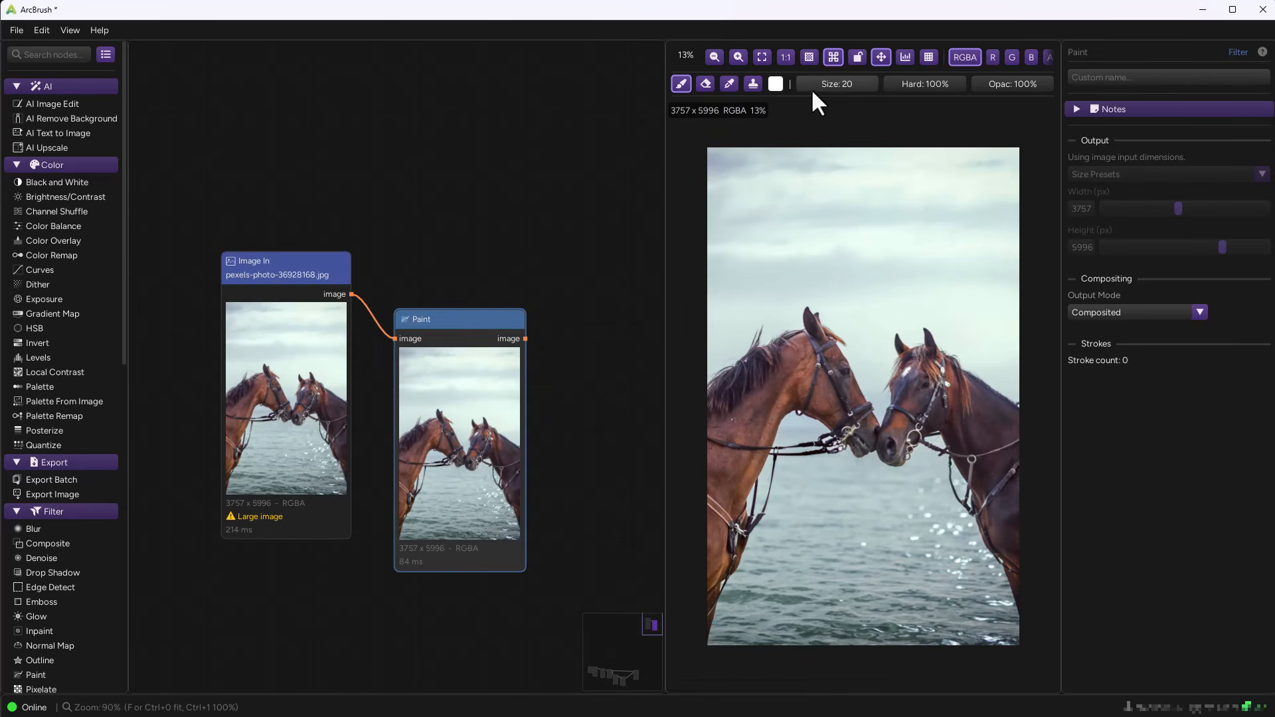
- Set the brush size to 500, try a white stroke across the sky and undo it
{"action": "left_click_drag", "start_coordinate": [813, 86], "coordinate": [996, 93]}
{"action": "mouse_move", "coordinate": [736, 228]}
{"action": "left_mouse_down"}
{"action": "mouse_move", "coordinate": [967, 263]}
{"action": "mouse_move", "coordinate": [1026, 202]}
{"action": "left_mouse_up"}
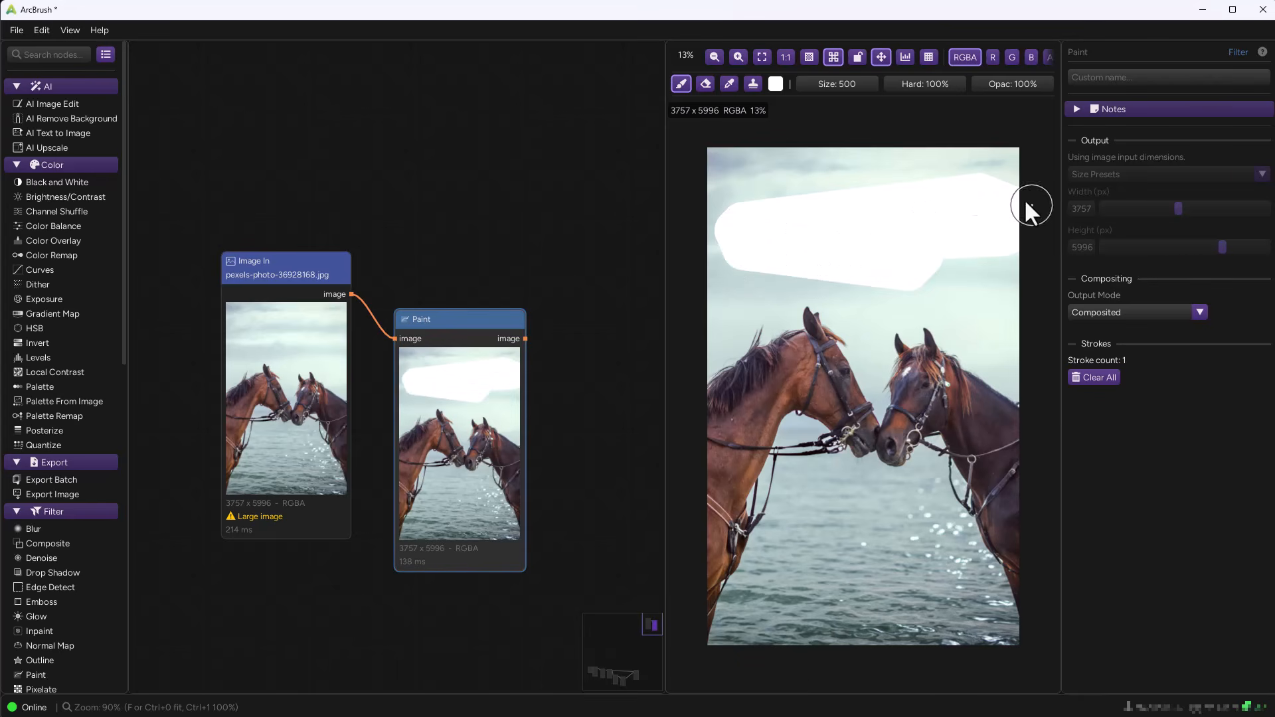
{"action": "key", "text": "ctrl+z"}
- Set the paint color to red, try a stroke on the water below the horses and undo it
{"action": "left_click", "coordinate": [775, 85]}
{"action": "left_click_drag", "start_coordinate": [867, 139], "coordinate": [925, 133]}
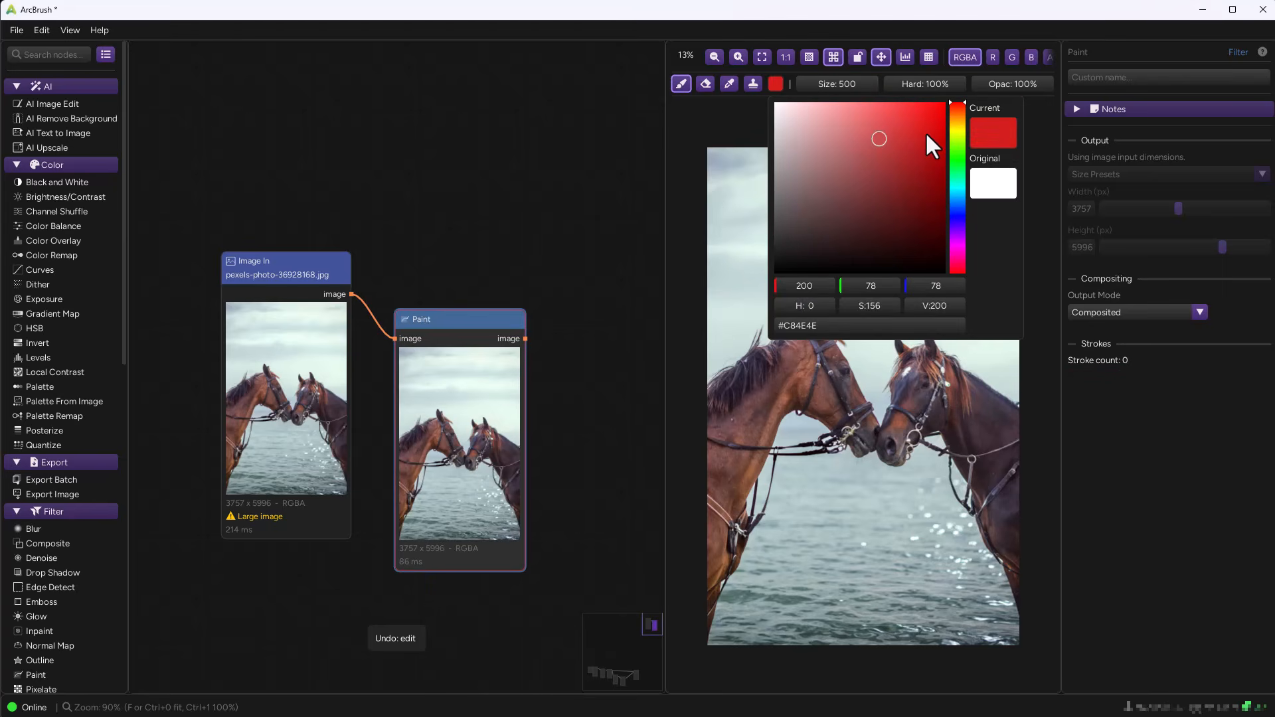
{"action": "left_click", "coordinate": [872, 565]}
{"action": "mouse_move", "coordinate": [871, 549]}
{"action": "left_mouse_down"}
{"action": "mouse_move", "coordinate": [902, 535]}
{"action": "mouse_move", "coordinate": [967, 620]}
{"action": "left_mouse_up"}
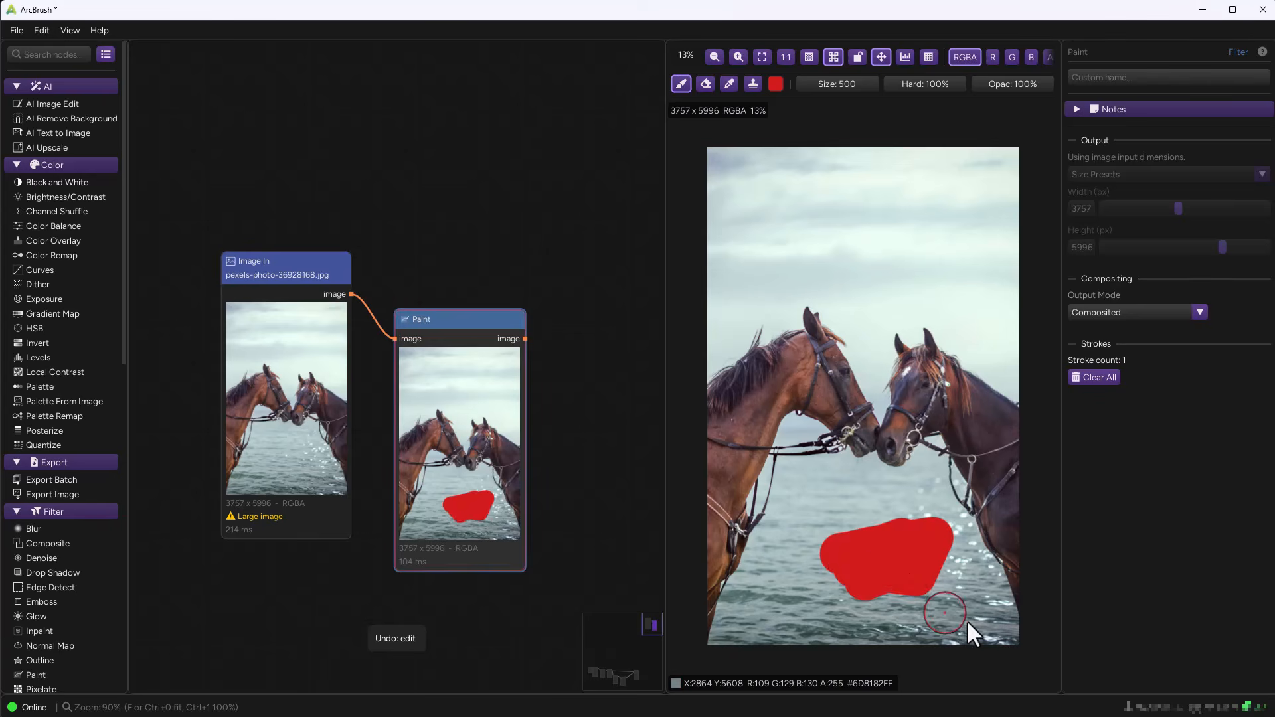
{"action": "key", "text": "ctrl+z"}
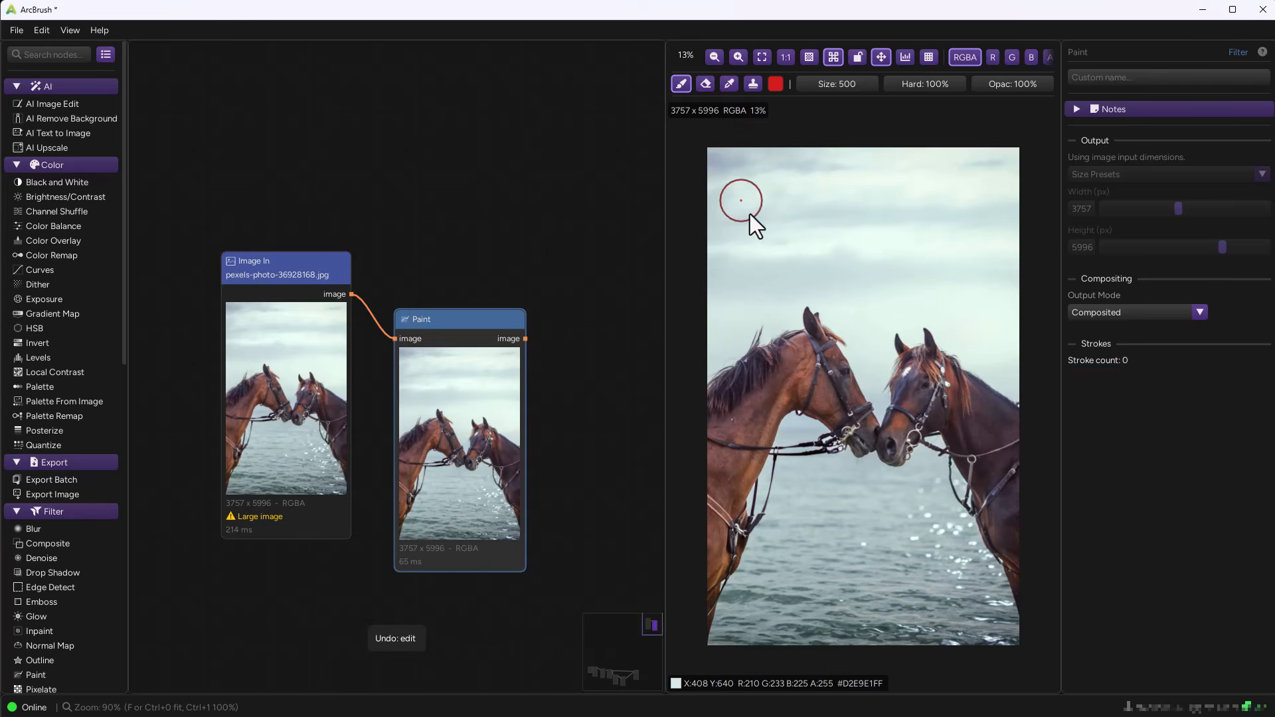
- Try a red stroke over the sky with the eraser passed across it, and undo both strokes
{"action": "mouse_move", "coordinate": [768, 228]}
{"action": "left_mouse_down"}
{"action": "mouse_move", "coordinate": [863, 213]}
{"action": "mouse_move", "coordinate": [859, 261]}
{"action": "mouse_move", "coordinate": [814, 262]}
{"action": "left_mouse_up"}
{"action": "left_click", "coordinate": [705, 84]}
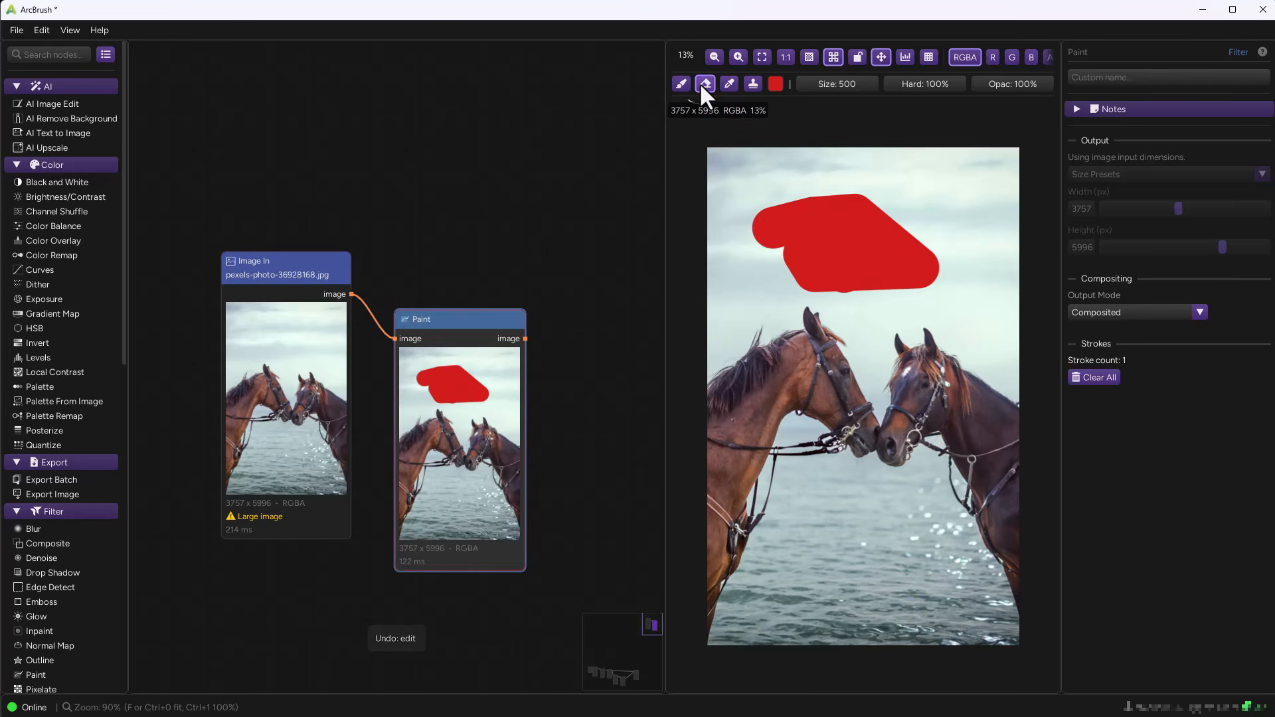
{"action": "mouse_move", "coordinate": [864, 198]}
{"action": "left_mouse_down"}
{"action": "mouse_move", "coordinate": [796, 256]}
{"action": "mouse_move", "coordinate": [875, 252]}
{"action": "mouse_move", "coordinate": [812, 200]}
{"action": "mouse_move", "coordinate": [870, 219]}
{"action": "mouse_move", "coordinate": [898, 242]}
{"action": "mouse_move", "coordinate": [915, 281]}
{"action": "left_mouse_up"}
{"action": "key", "text": "ctrl+z"}
{"action": "key", "text": "ctrl+z"}
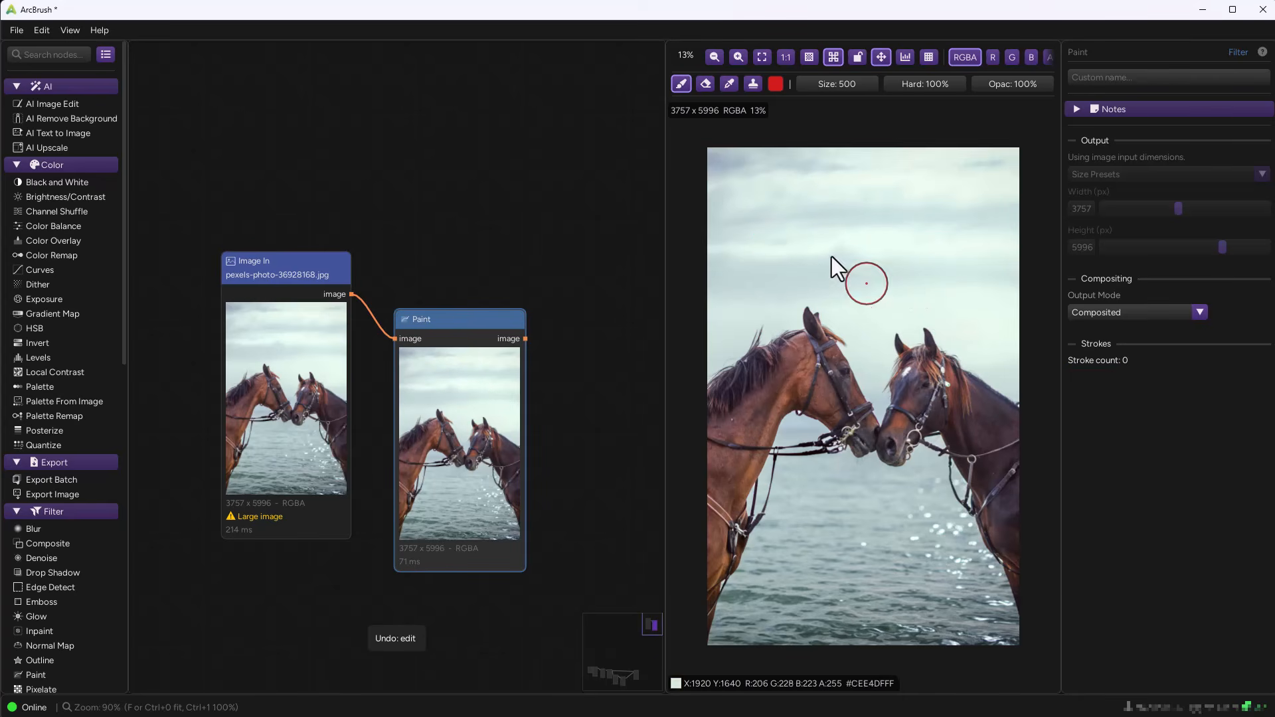
{"action": "left_click", "coordinate": [729, 83]}
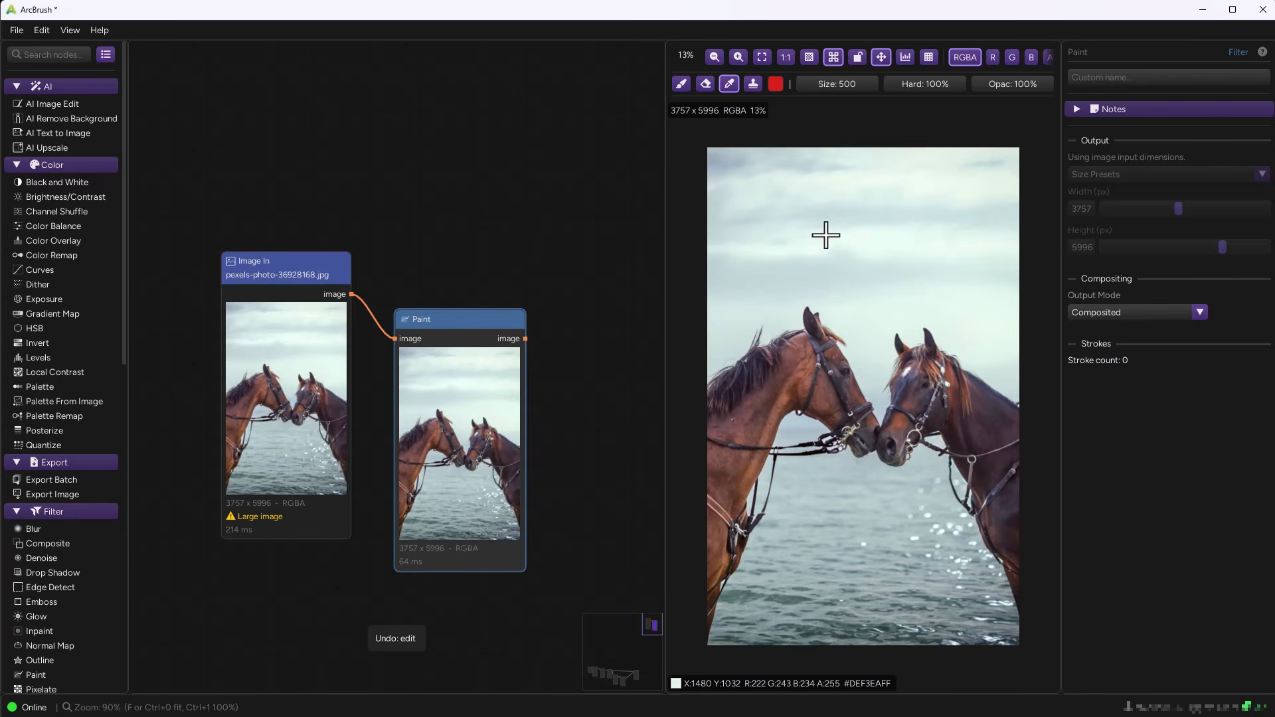
{"action": "left_click", "coordinate": [684, 86]}
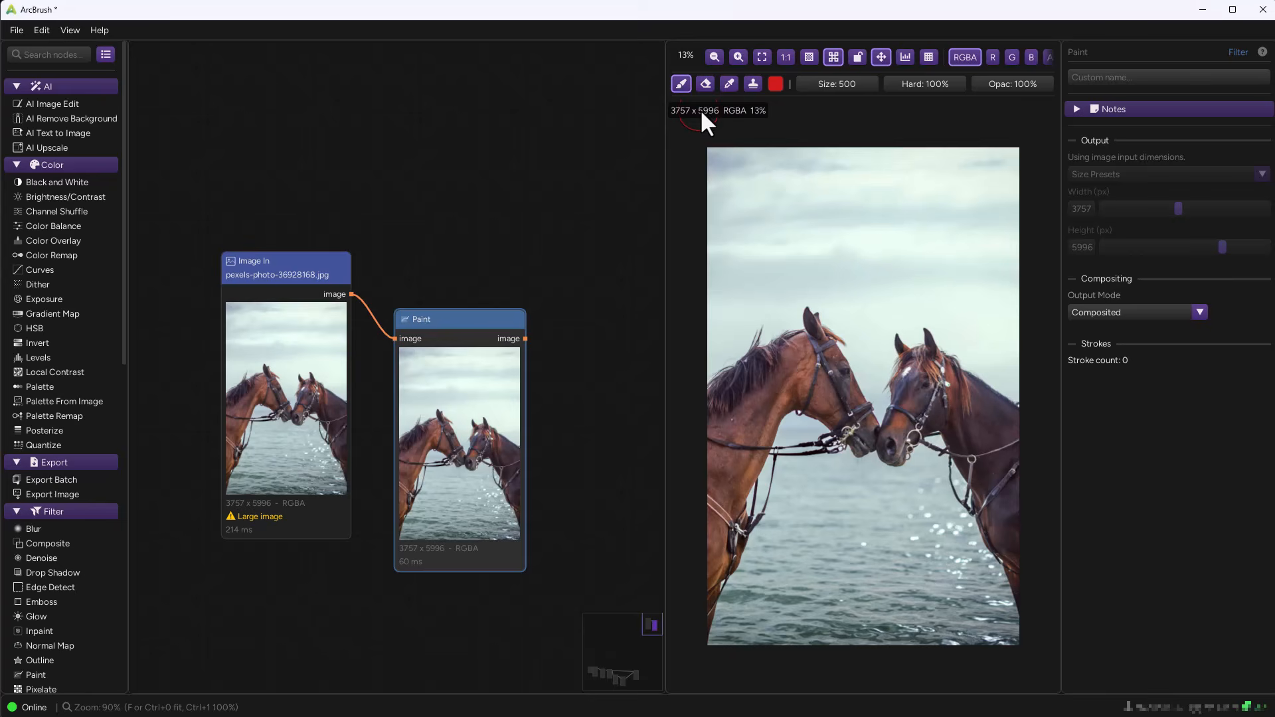
- Switch to the clone stamp, view the photo at 100% and reduce the brush size to 118
{"action": "left_click", "coordinate": [752, 83]}
{"action": "key", "text": "ctrl+1"}
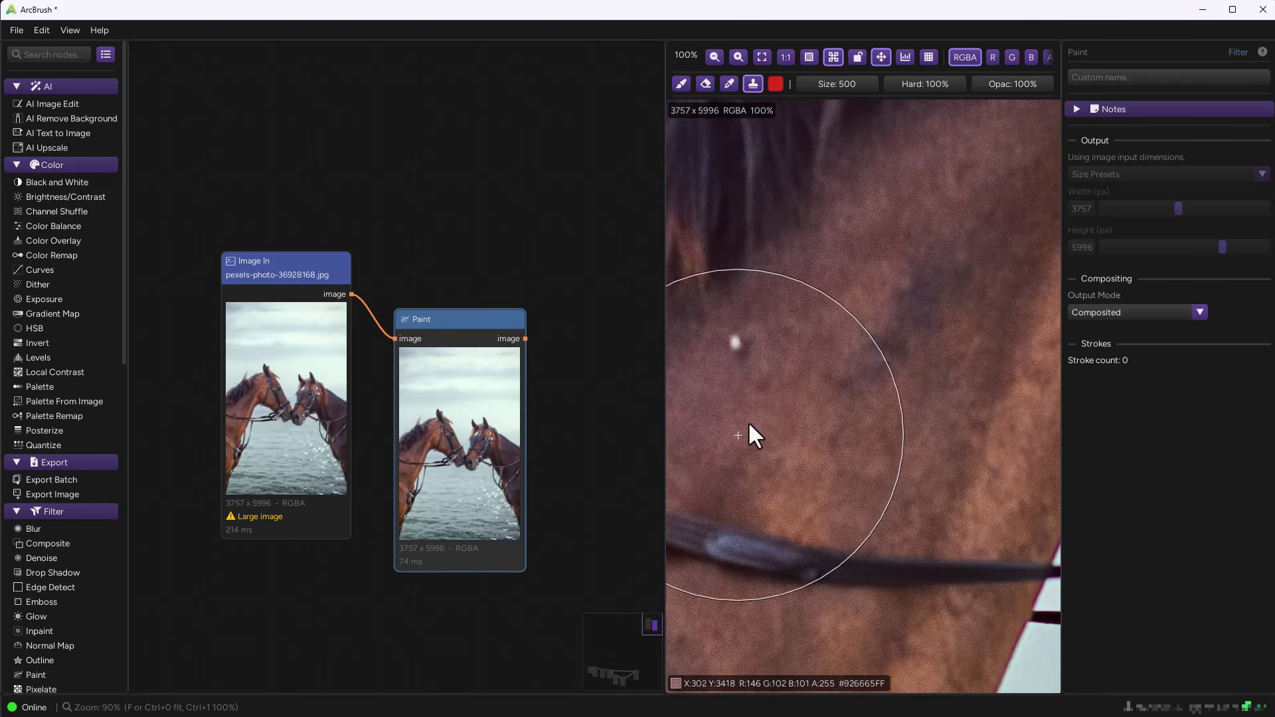
{"action": "key", "text": "bracketleft"}
{"action": "key", "text": "bracketleft"}
{"action": "key", "text": "bracketleft"}
{"action": "key", "text": "bracketleft"}
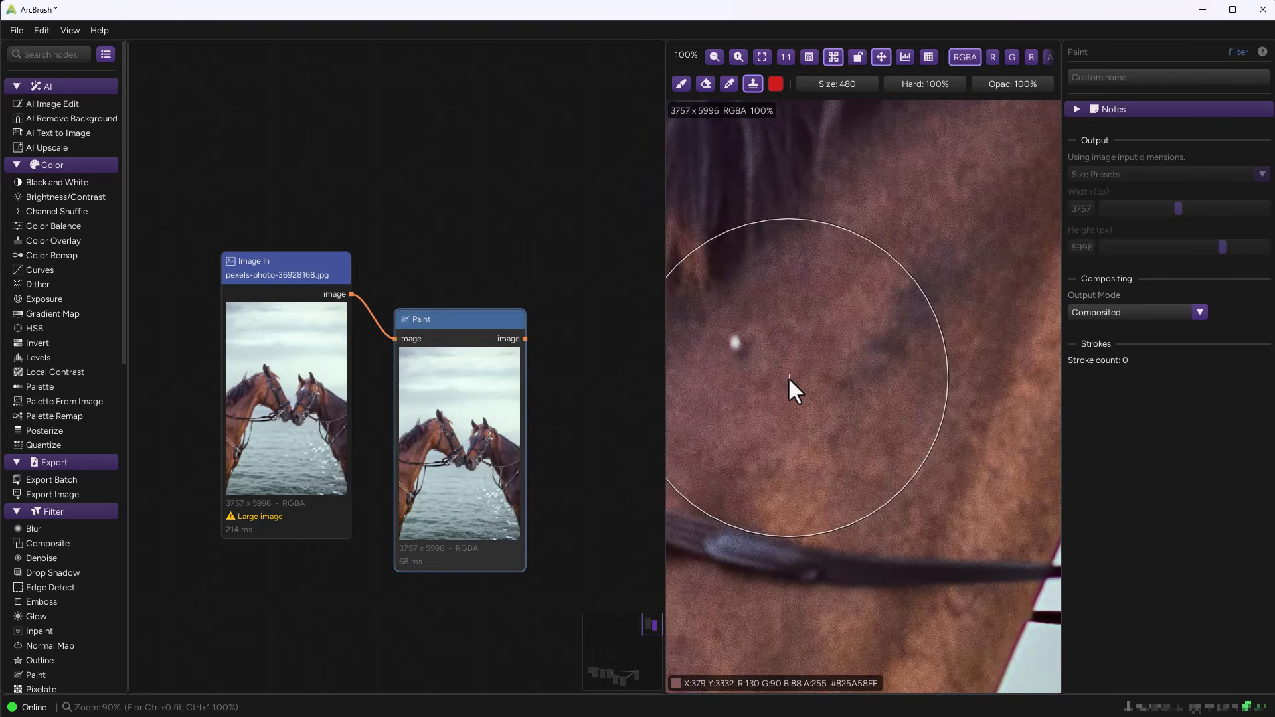
{"action": "key", "text": "bracketleft"}
{"action": "key", "text": "bracketleft"}
{"action": "key", "text": "bracketleft"}
{"action": "key", "text": "bracketleft"}
{"action": "left_click_drag", "start_coordinate": [843, 86], "coordinate": [731, 88]}
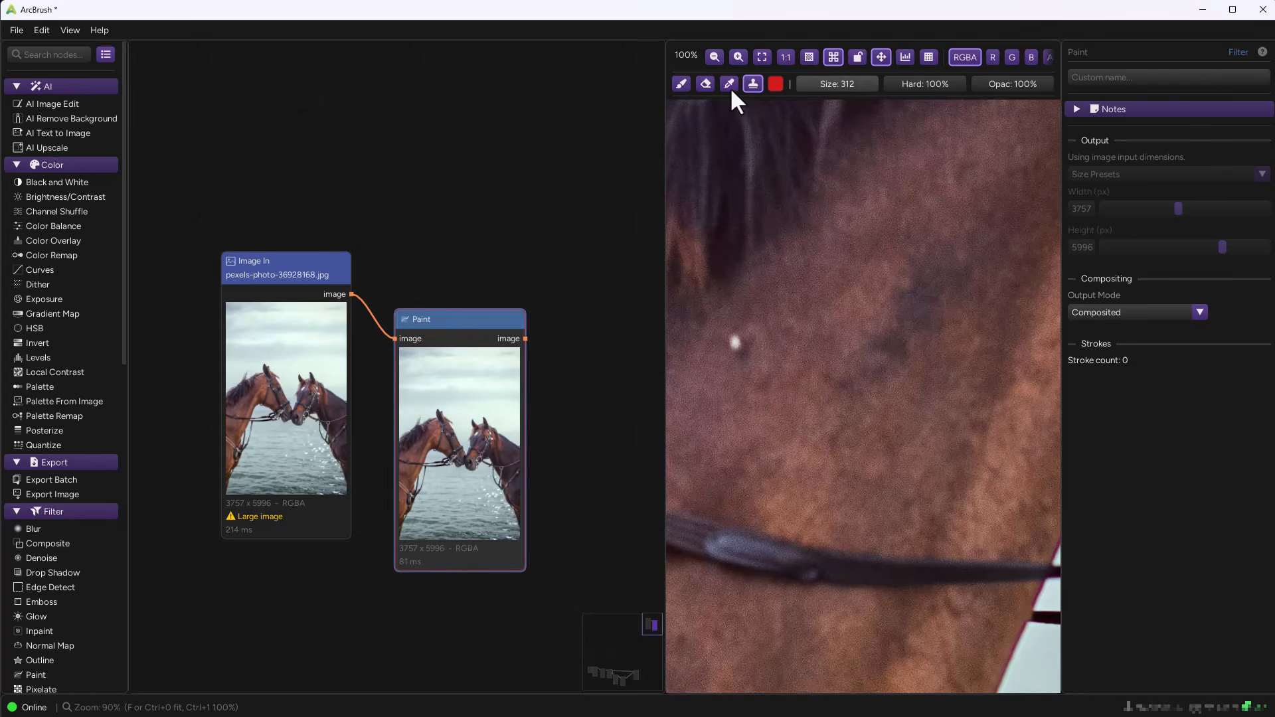
{"action": "mouse_move", "coordinate": [875, 88]}
{"action": "left_mouse_down"}
{"action": "mouse_move", "coordinate": [744, 78]}
{"action": "mouse_move", "coordinate": [602, 98]}
{"action": "left_mouse_up"}
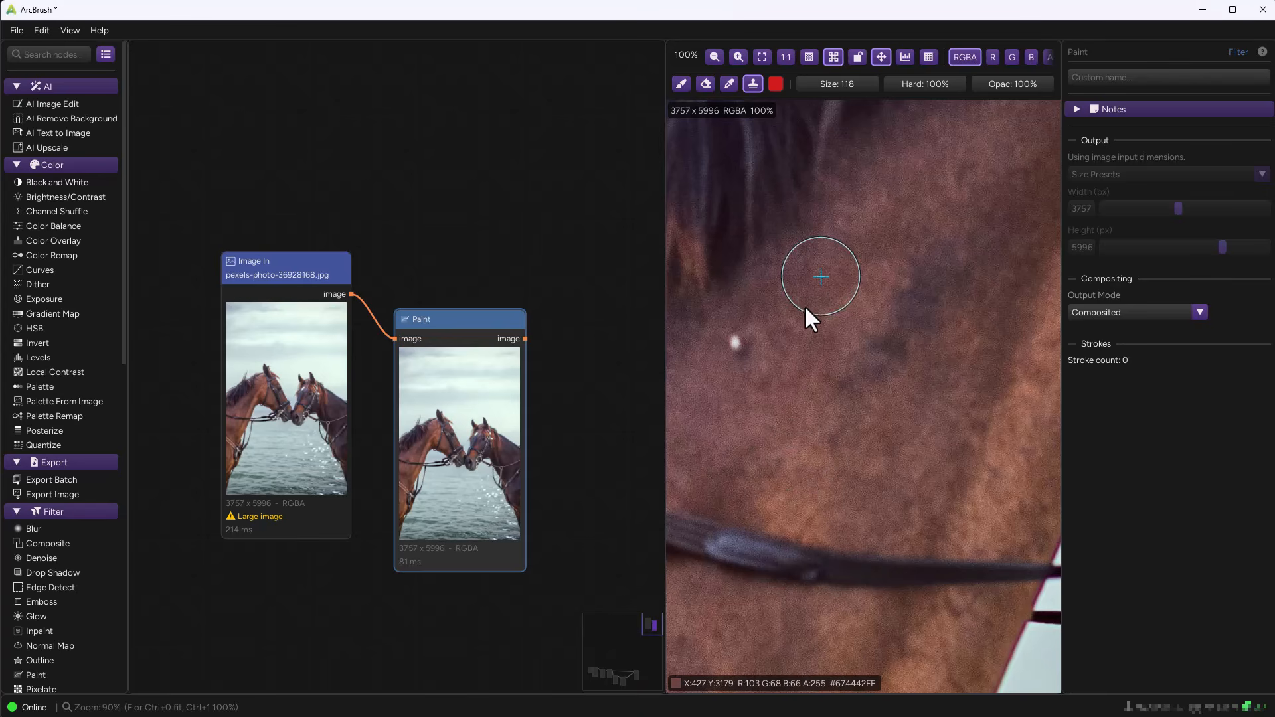
- Undo a first clone stroke over the white spot on the left horse's coat, and clone over it with 54% hardness
{"action": "left_click_drag", "start_coordinate": [767, 373], "coordinate": [757, 373]}
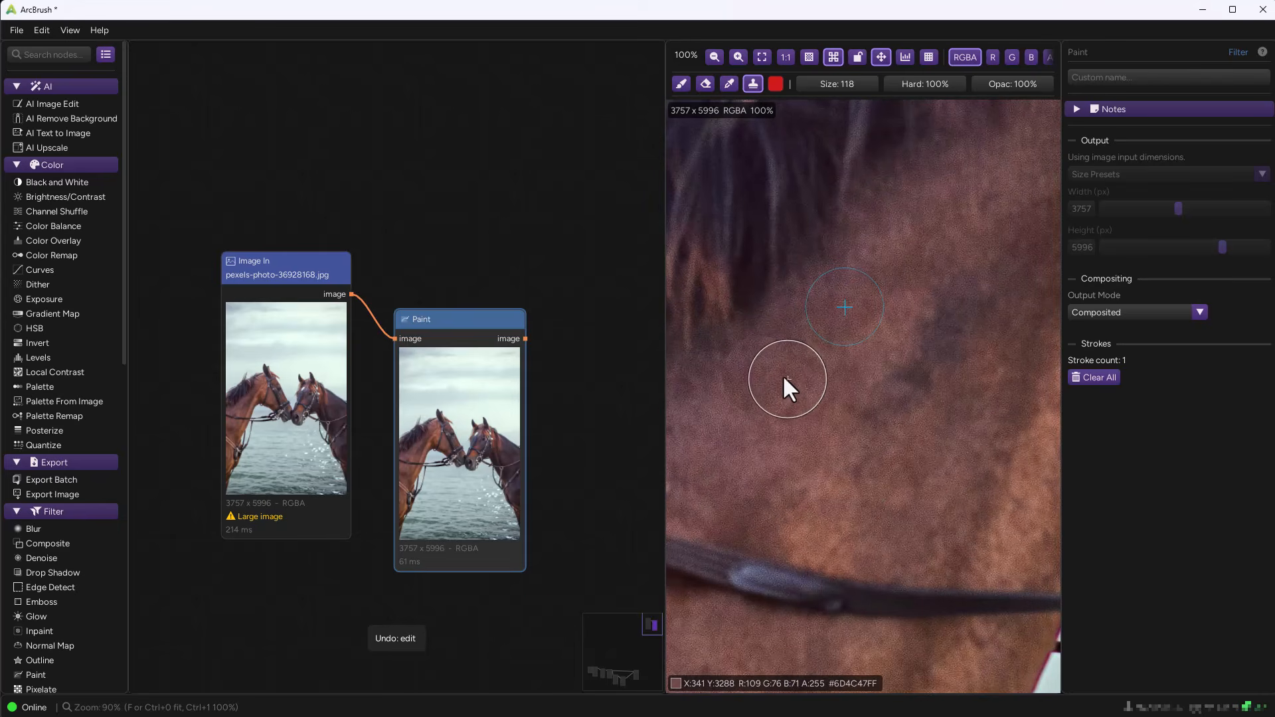
{"action": "key", "text": "ctrl+z"}
{"action": "scroll", "coordinate": [936, 86], "scroll_direction": "down", "scroll_amount": 4}
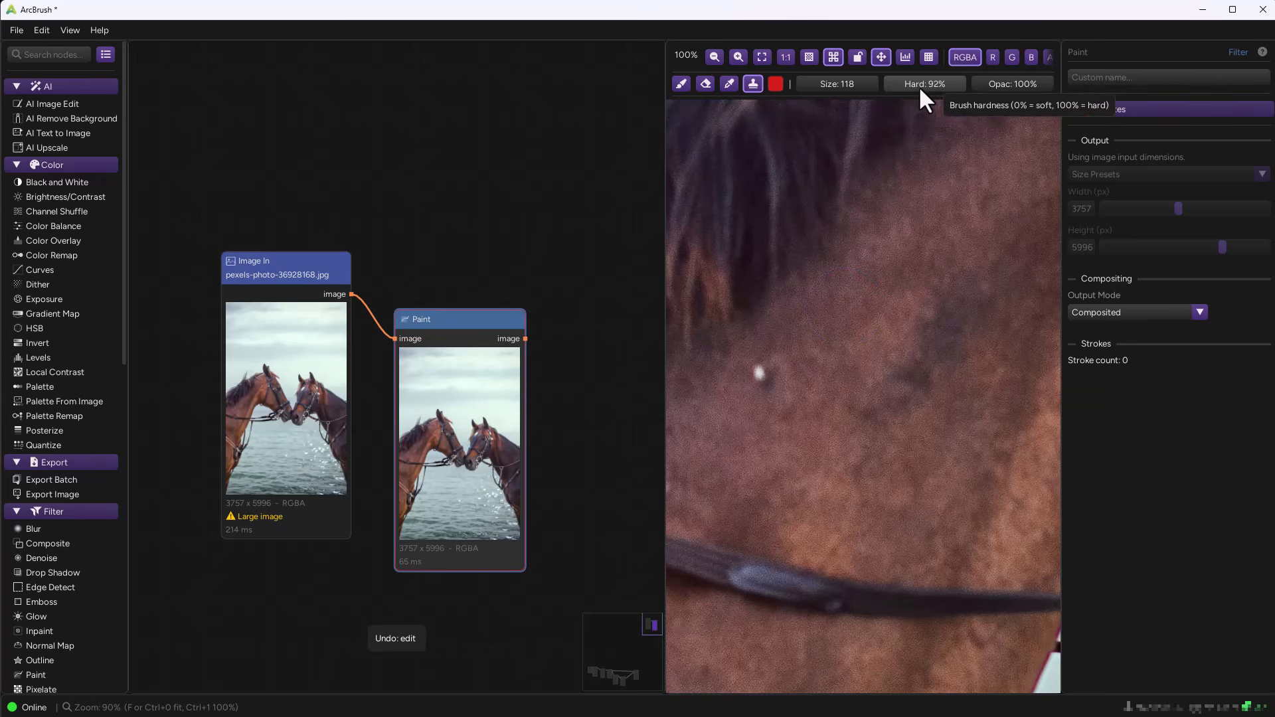
{"action": "left_click_drag", "start_coordinate": [919, 87], "coordinate": [875, 88]}
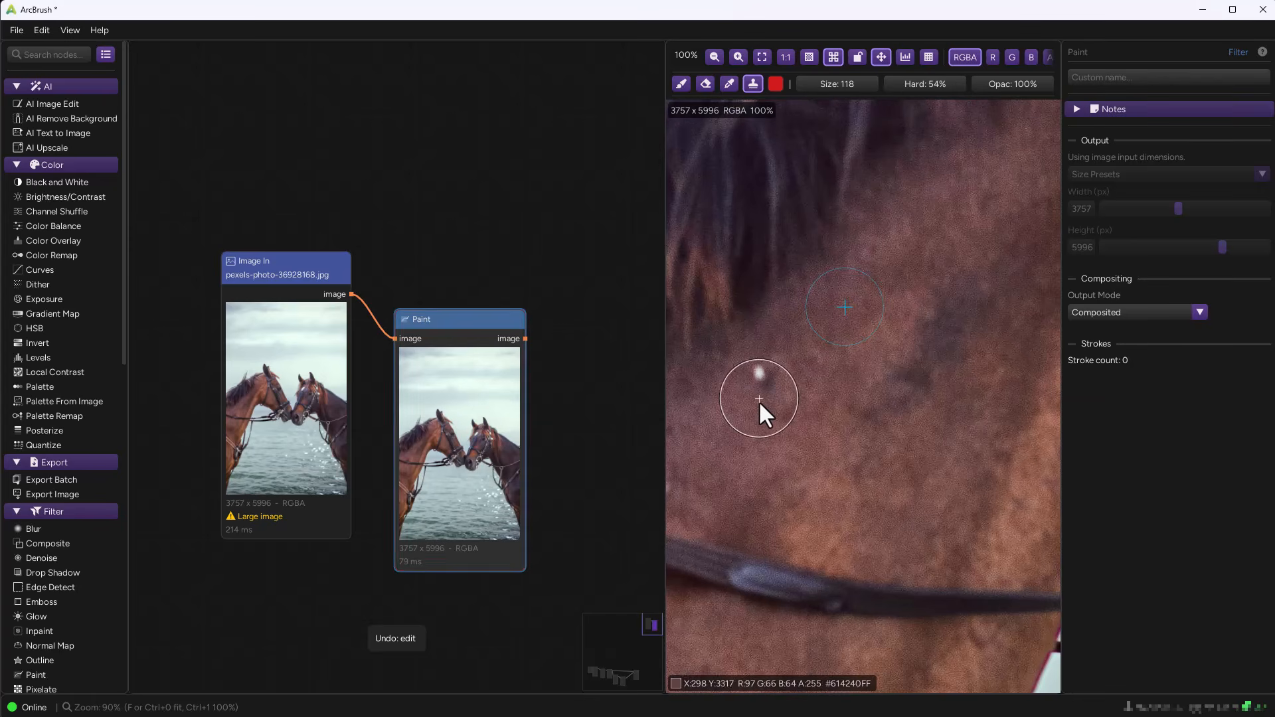
{"action": "left_click", "coordinate": [762, 369]}
{"action": "scroll", "coordinate": [793, 433], "scroll_direction": "down", "scroll_amount": 7}
{"action": "scroll", "coordinate": [920, 378], "scroll_direction": "up", "scroll_amount": 7}
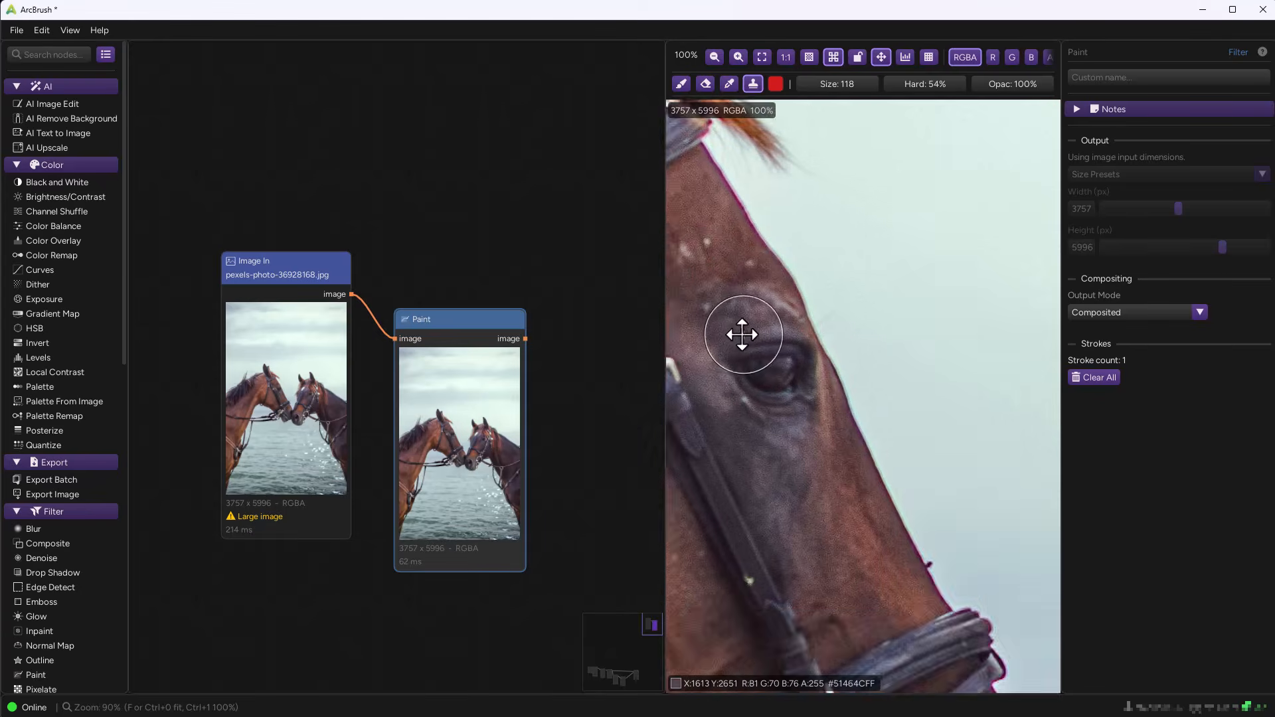
- Set the clone brush size to 36 and clone clean coat over the small white spots on the left horse's forehead
{"action": "scroll", "coordinate": [898, 401], "scroll_direction": "up", "scroll_amount": 3}
{"action": "scroll", "coordinate": [852, 86], "scroll_direction": "down", "scroll_amount": 5}
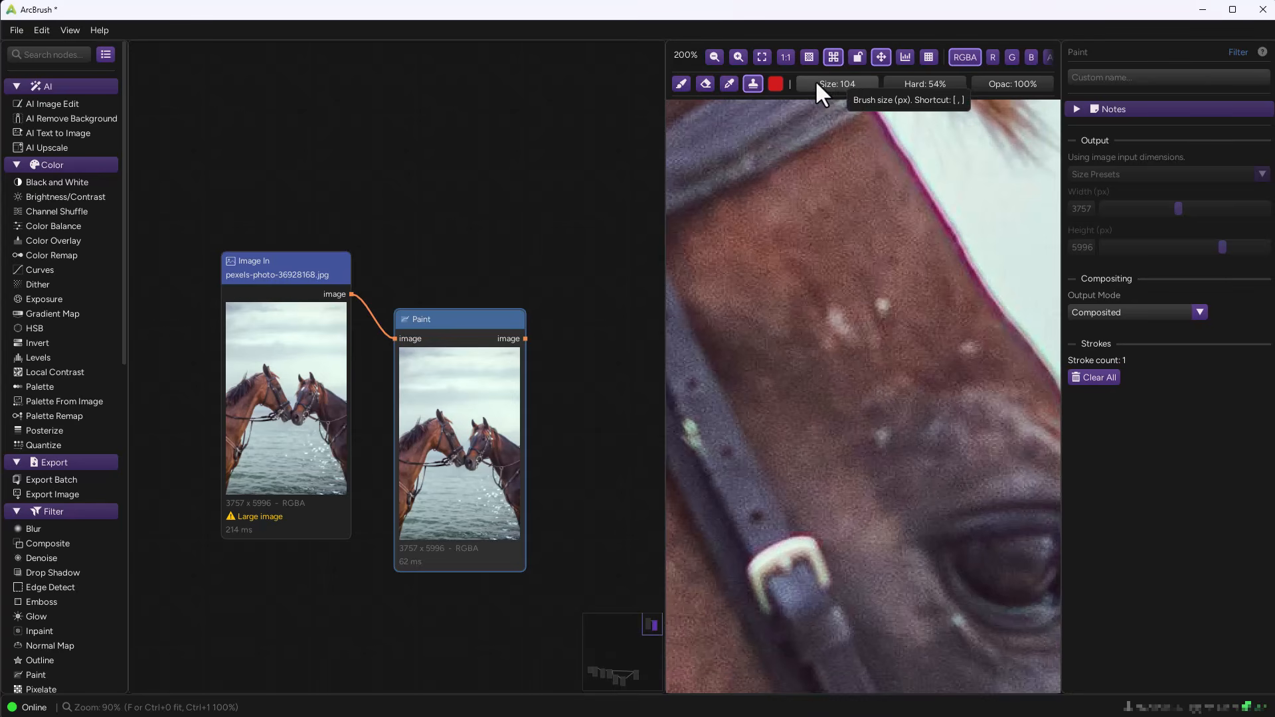
{"action": "left_click_drag", "start_coordinate": [816, 82], "coordinate": [793, 81]}
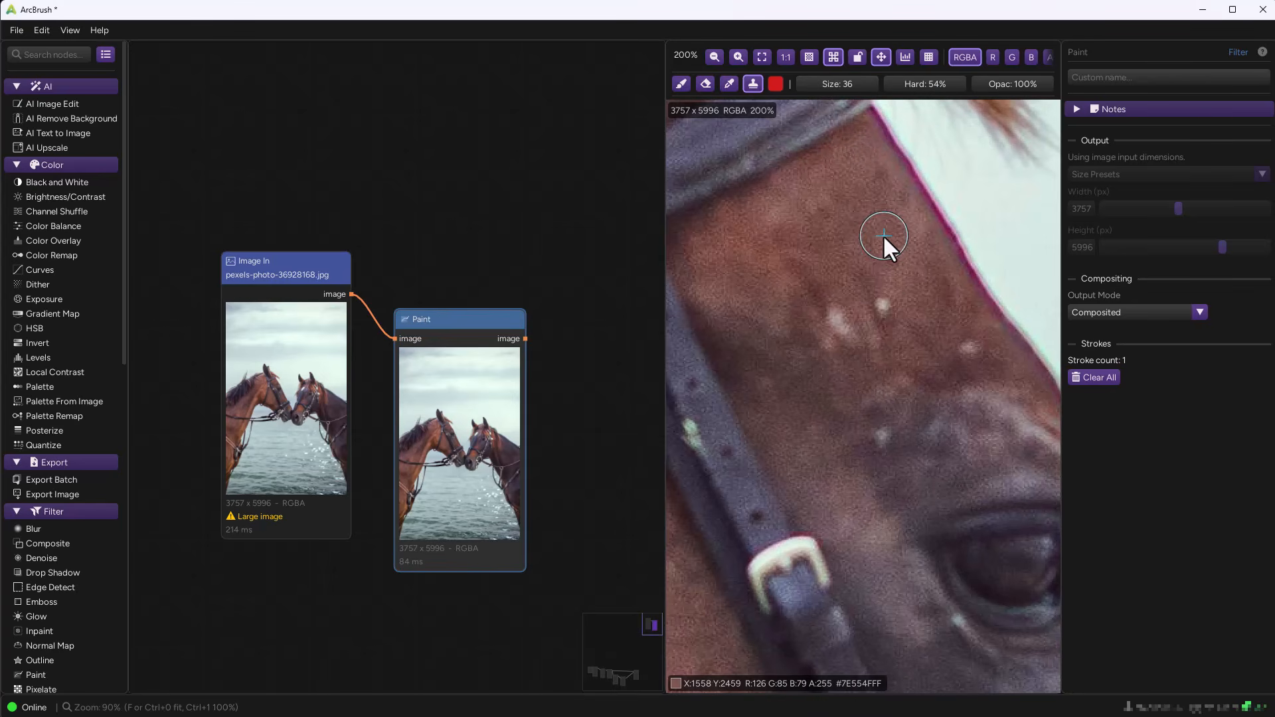
{"action": "left_click_drag", "start_coordinate": [889, 308], "coordinate": [837, 321]}
{"action": "left_click", "coordinate": [745, 231], "text": "alt"}
{"action": "left_click", "coordinate": [832, 202], "text": "alt"}
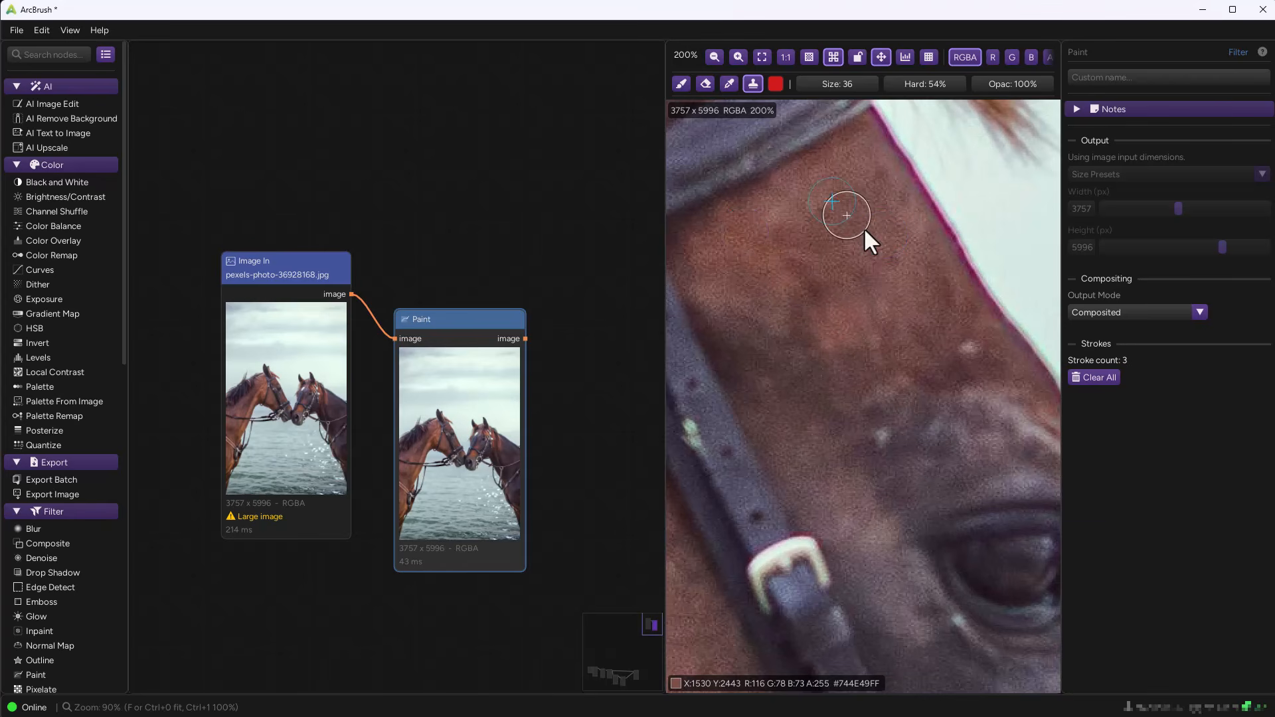
{"action": "left_click", "coordinate": [970, 349]}
{"action": "scroll", "coordinate": [882, 366], "scroll_direction": "down", "scroll_amount": 3}
{"action": "scroll", "coordinate": [883, 369], "scroll_direction": "down", "scroll_amount": 5}
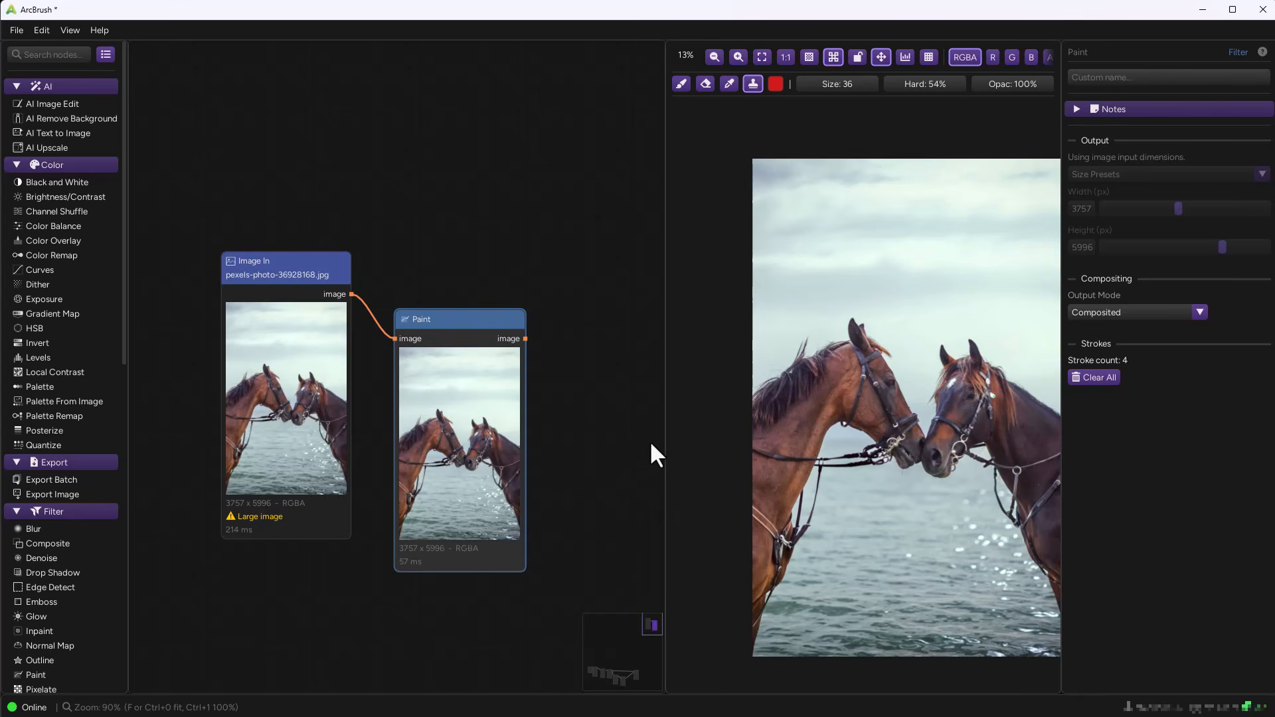
- Add a Text node beside the Paint node and enter "Horses" as its text
{"action": "left_click_drag", "start_coordinate": [546, 462], "coordinate": [506, 403]}
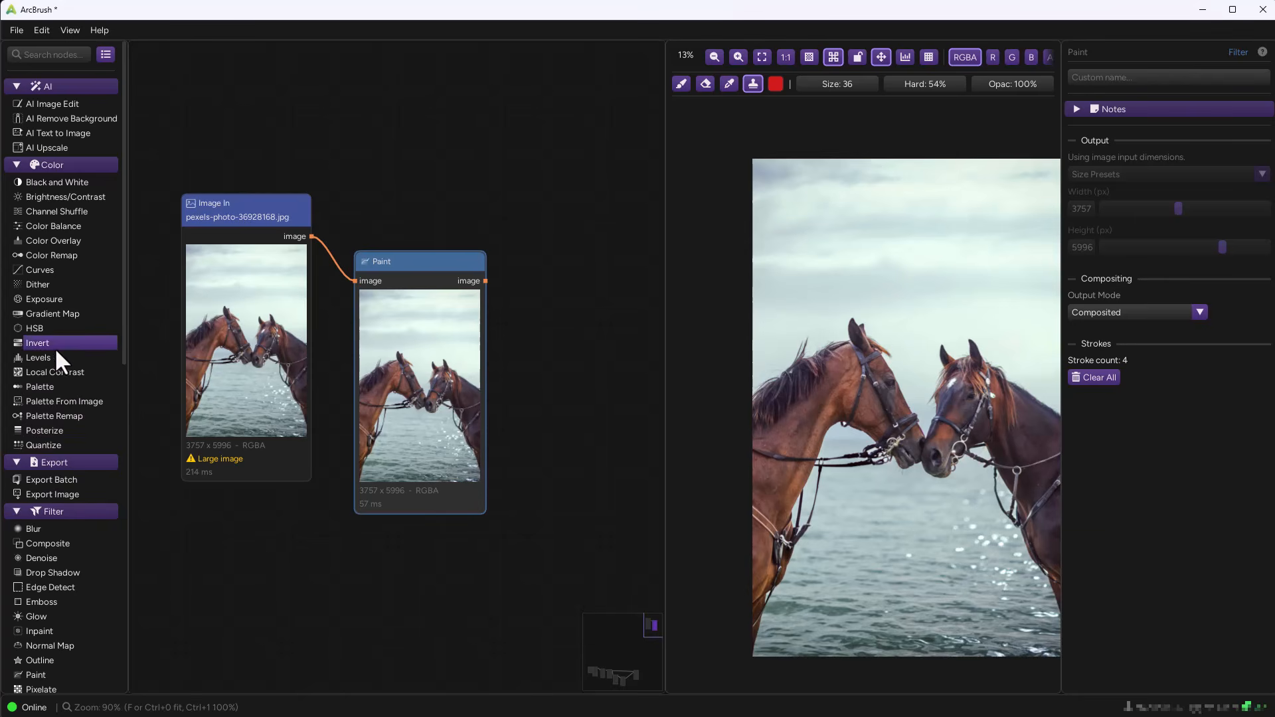
{"action": "scroll", "coordinate": [53, 399], "scroll_direction": "down", "scroll_amount": 5}
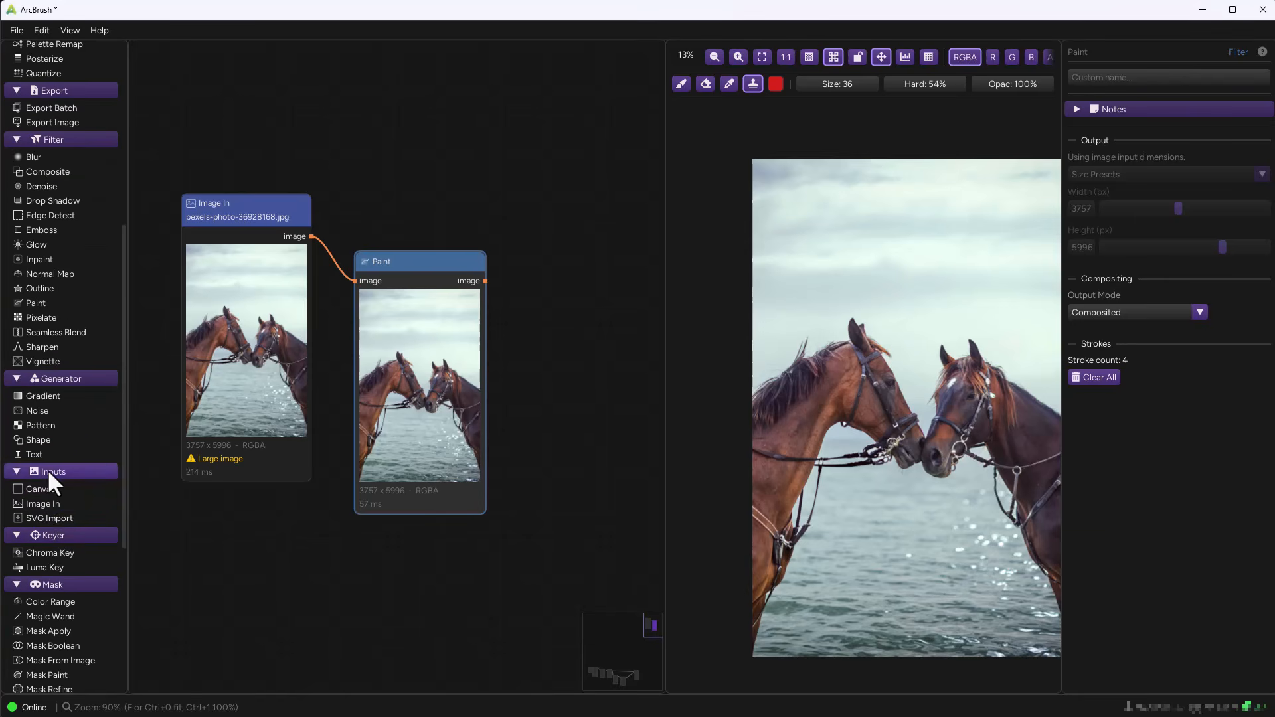
{"action": "left_click_drag", "start_coordinate": [38, 452], "coordinate": [566, 349]}
{"action": "left_click_drag", "start_coordinate": [1130, 184], "coordinate": [1019, 163]}
{"action": "type", "text": "Horses"}
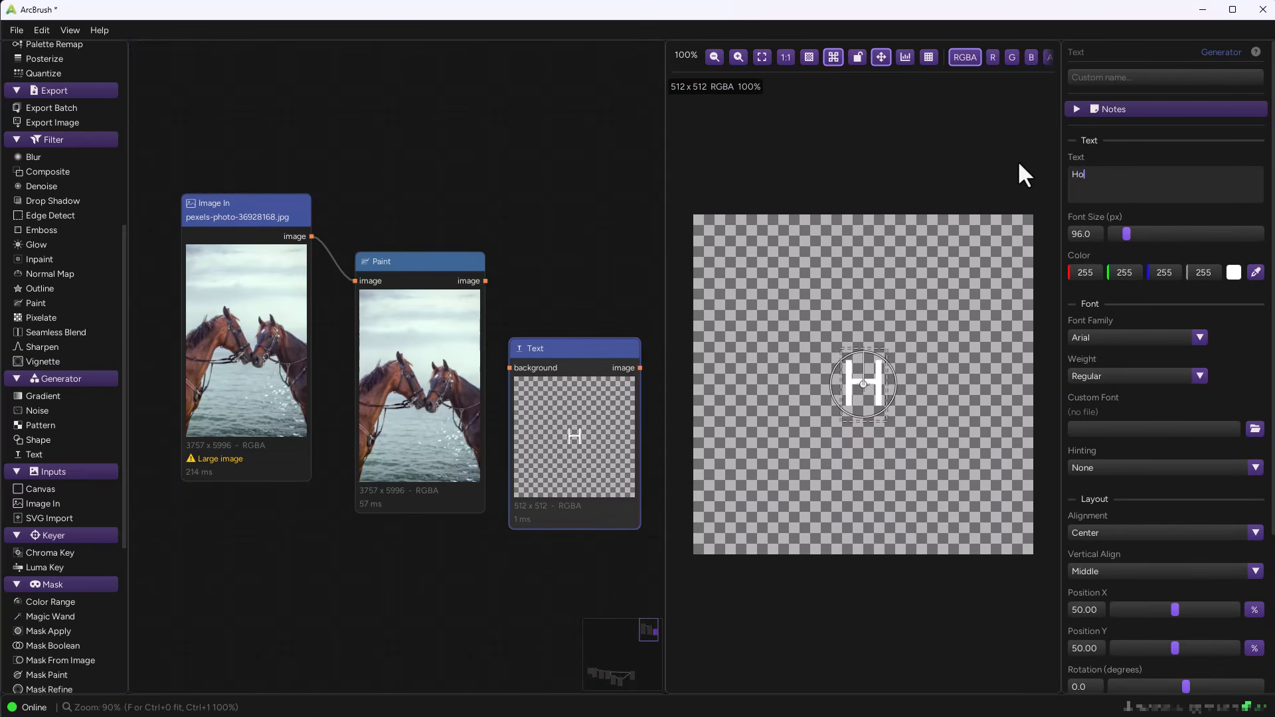
- Set the text's font to Bebas Neue and its size to about 170 px
{"action": "left_click", "coordinate": [1200, 337]}
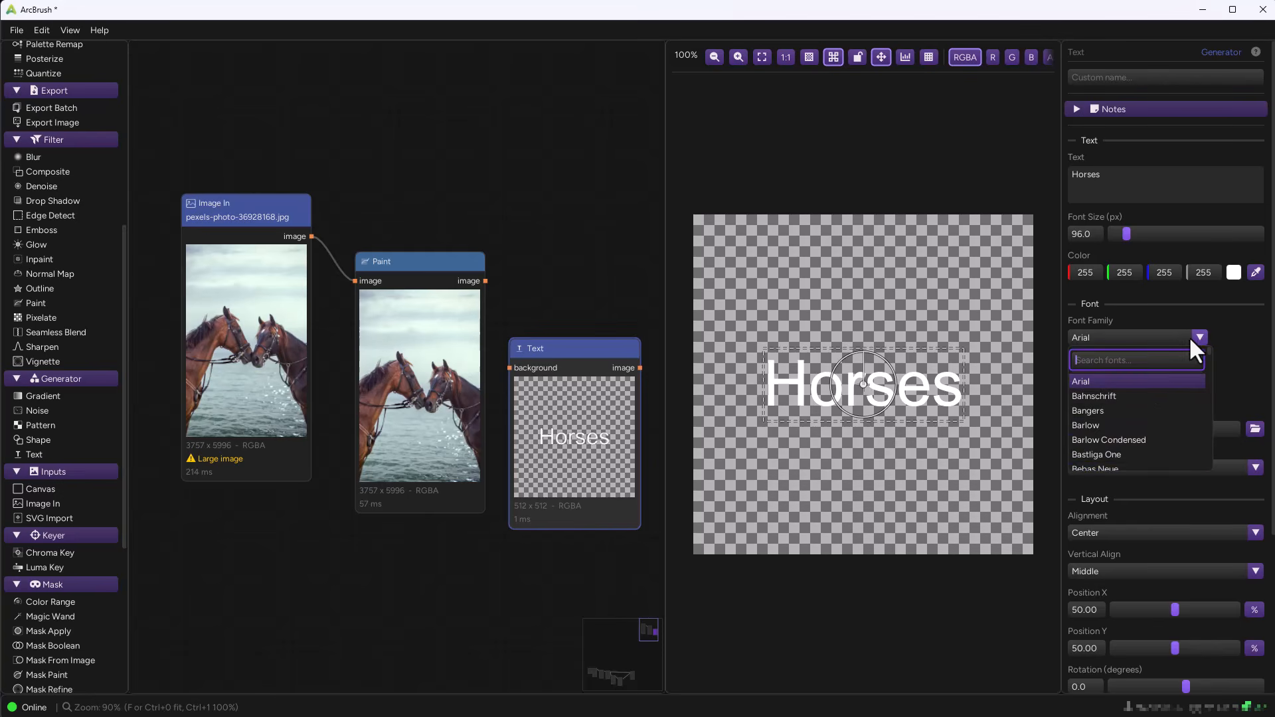
{"action": "left_click", "coordinate": [1142, 362]}
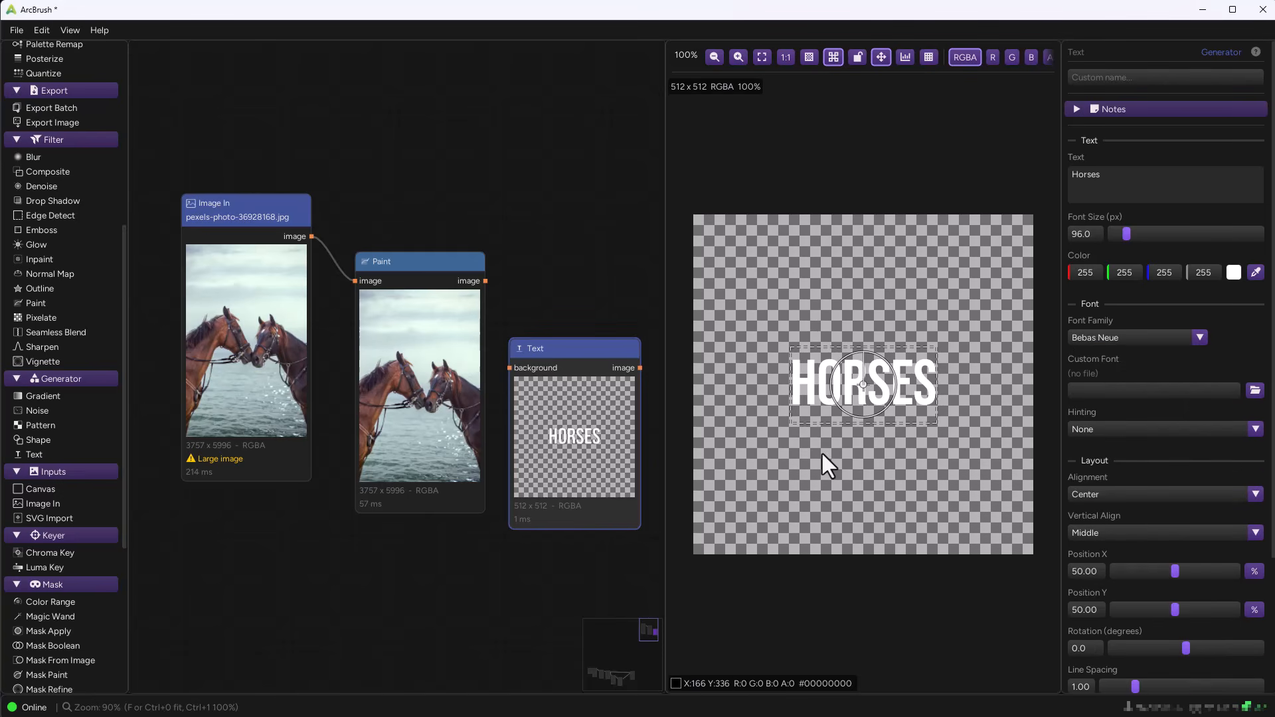
{"action": "left_click_drag", "start_coordinate": [1127, 235], "coordinate": [1137, 249]}
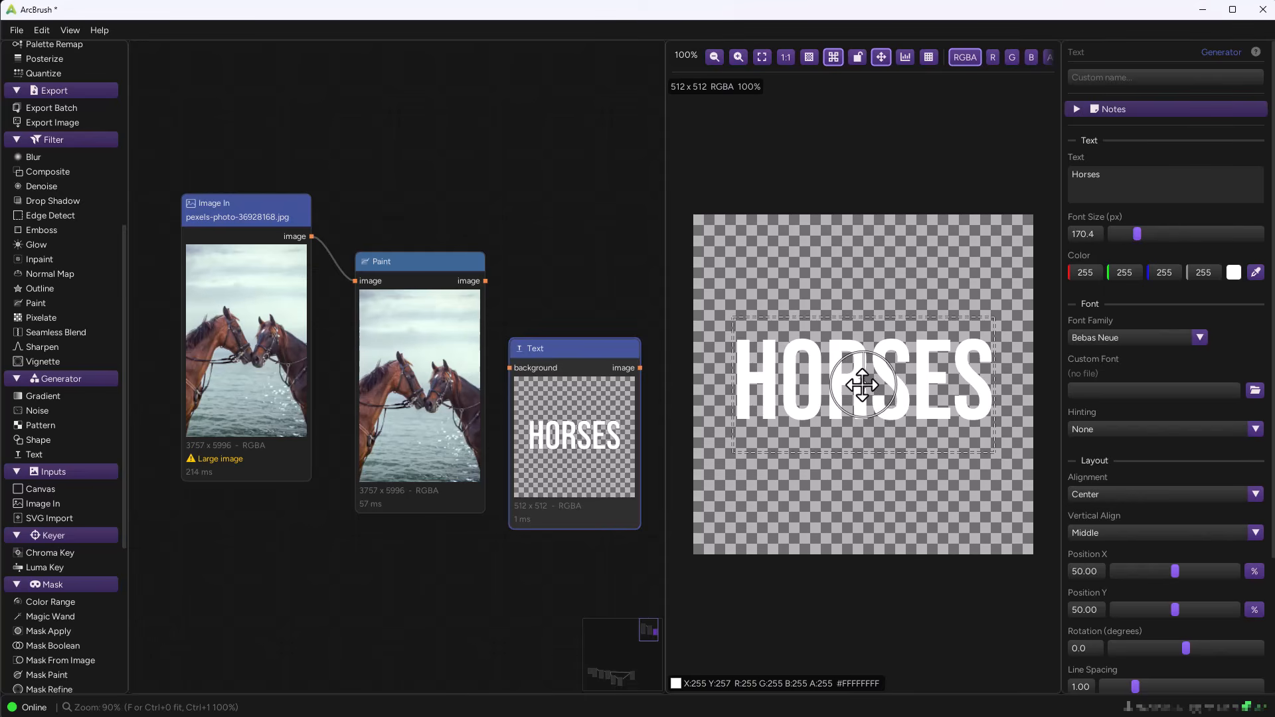
- Feed the Paint output into the Text node's background and place the title low over the water at 1024 px font size
{"action": "left_click_drag", "start_coordinate": [879, 393], "coordinate": [891, 510]}
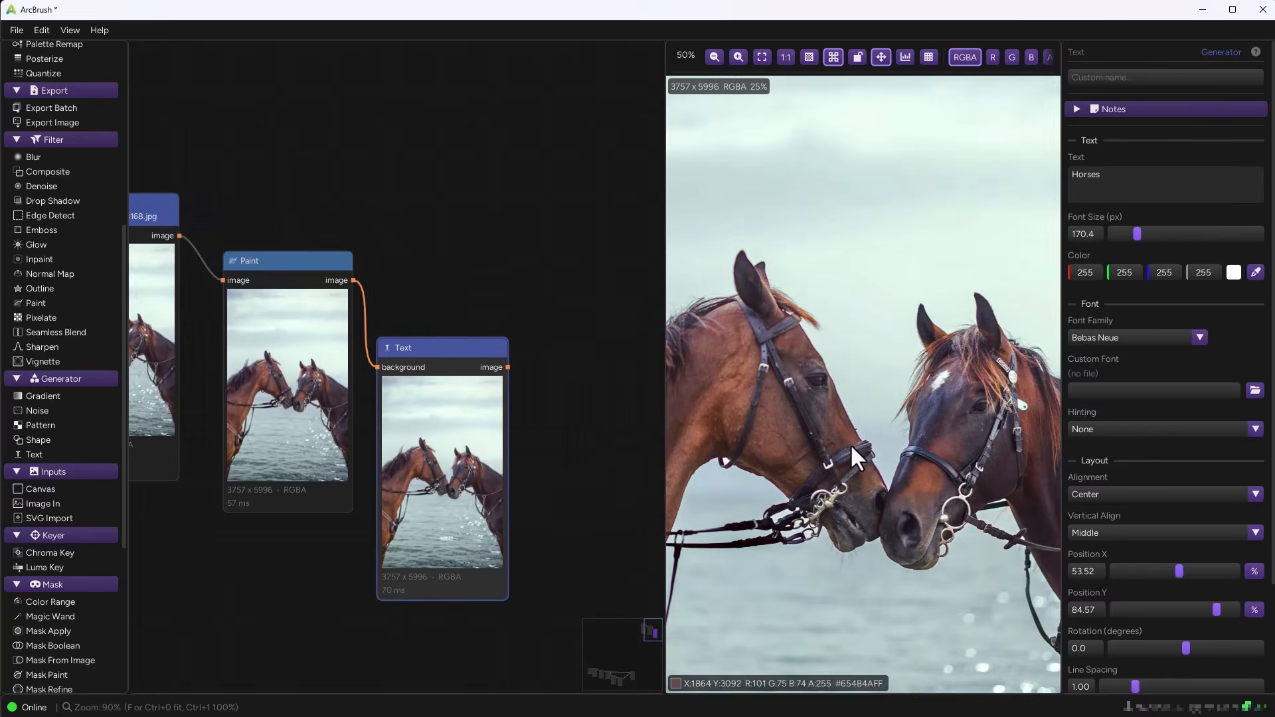
{"action": "scroll", "coordinate": [874, 456], "scroll_direction": "down", "scroll_amount": 10}
{"action": "scroll", "coordinate": [875, 457], "scroll_direction": "up", "scroll_amount": 3}
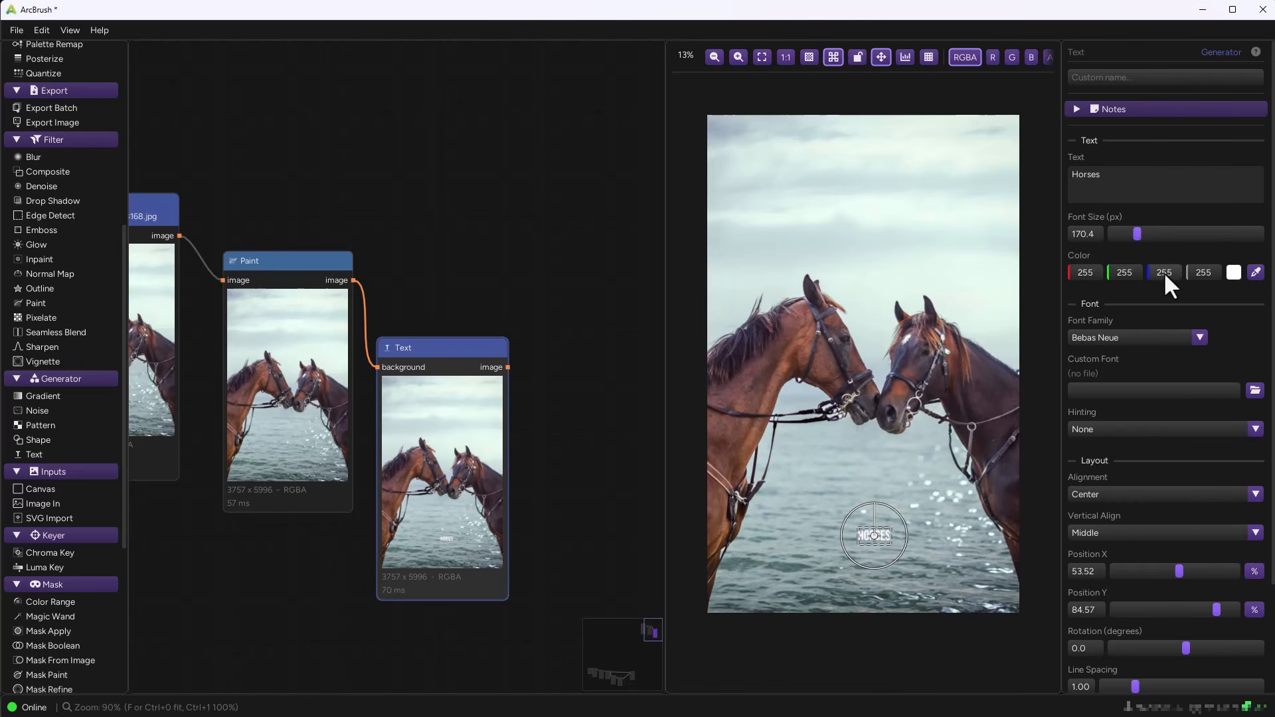
{"action": "left_click_drag", "start_coordinate": [1134, 238], "coordinate": [1260, 239]}
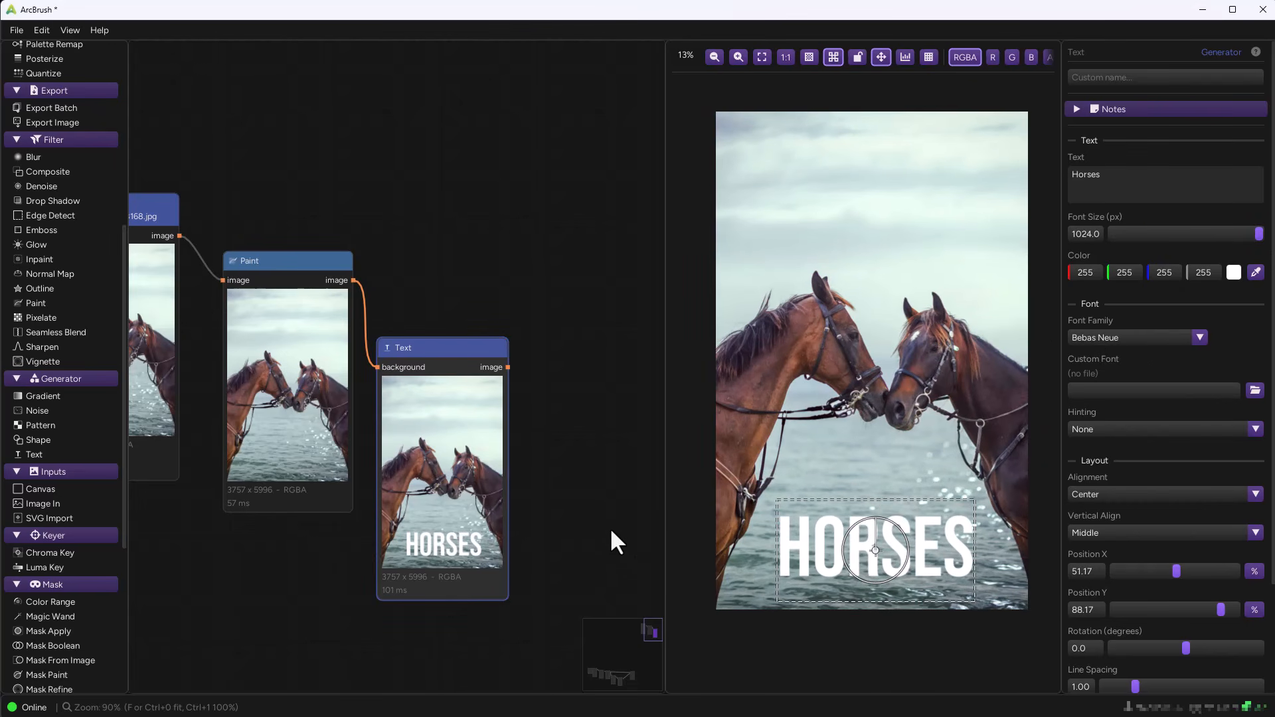
- Add a Shape node next to the Text node and set its output size to 1024 x 1024
{"action": "left_click_drag", "start_coordinate": [54, 439], "coordinate": [525, 261]}
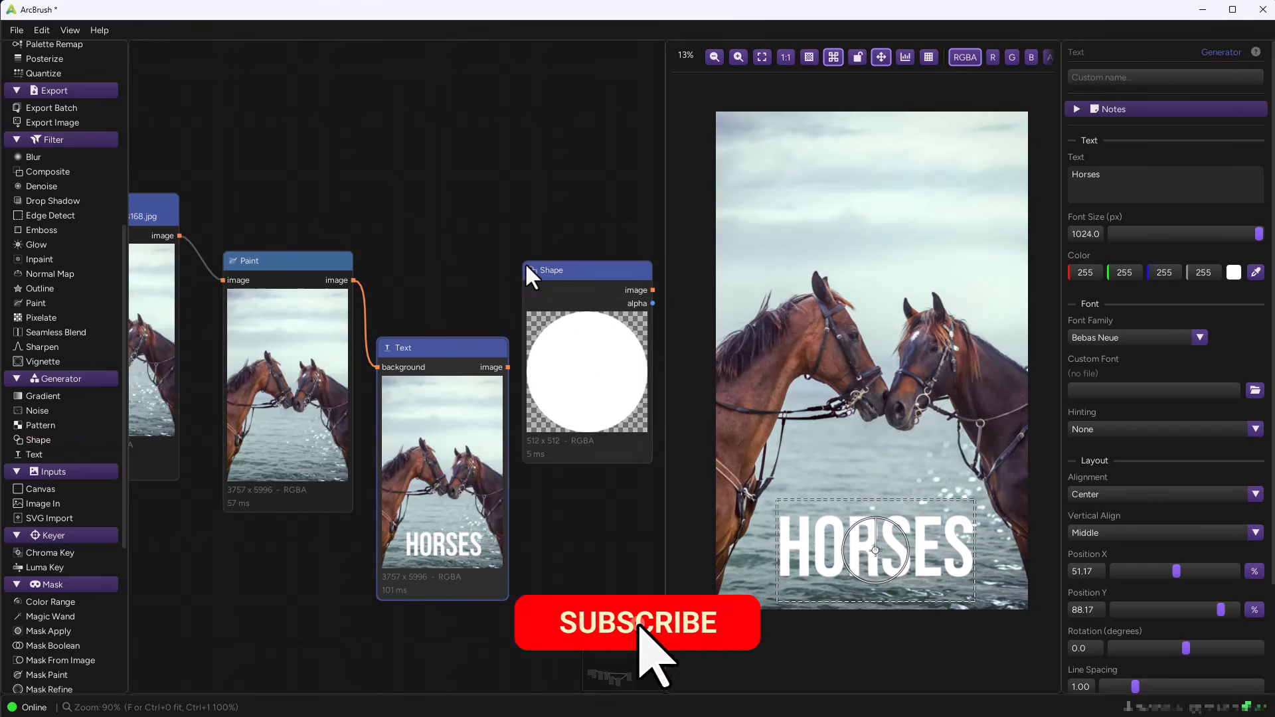
{"action": "left_click_drag", "start_coordinate": [574, 488], "coordinate": [466, 475]}
{"action": "left_click", "coordinate": [463, 411]}
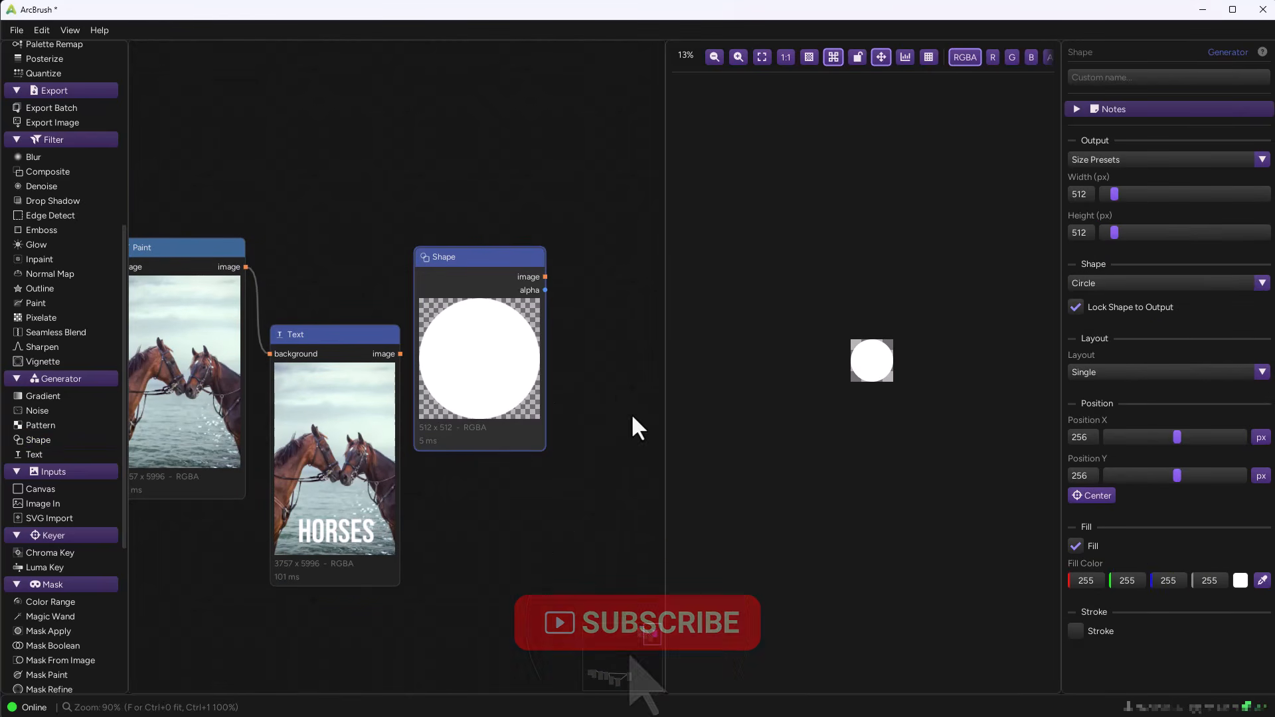
{"action": "left_click", "coordinate": [1155, 161]}
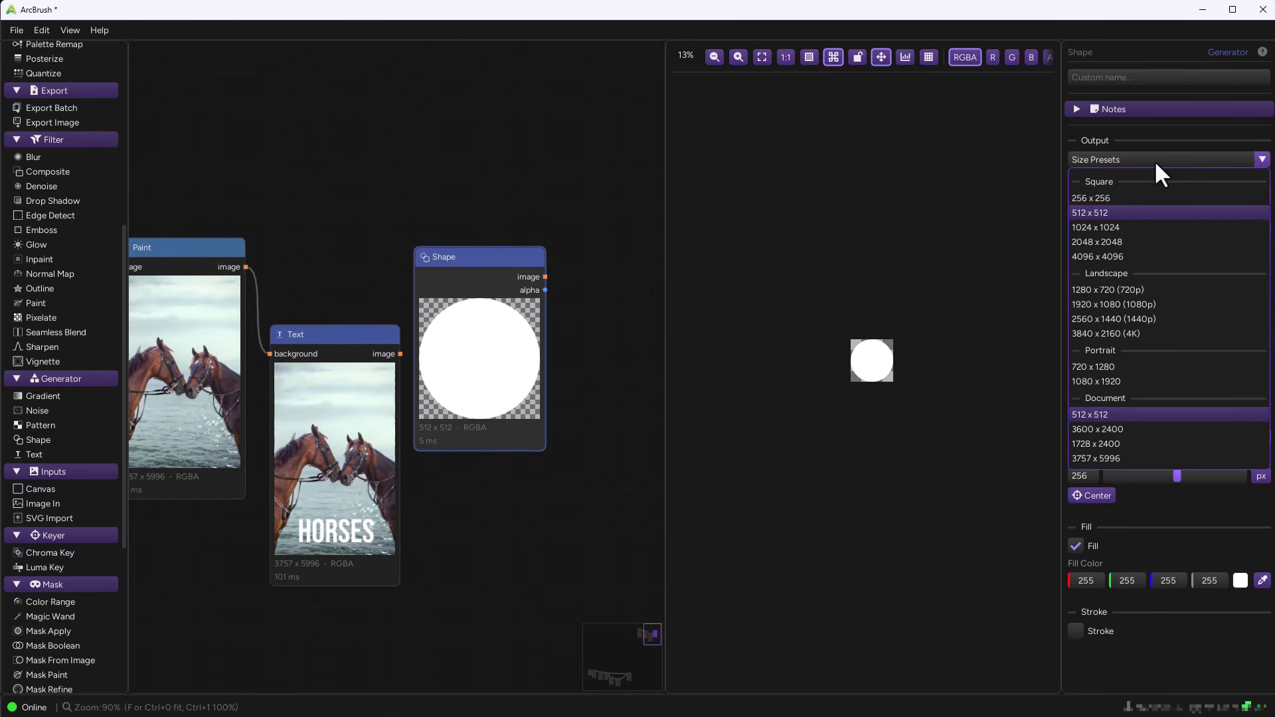
{"action": "left_click", "coordinate": [1112, 226]}
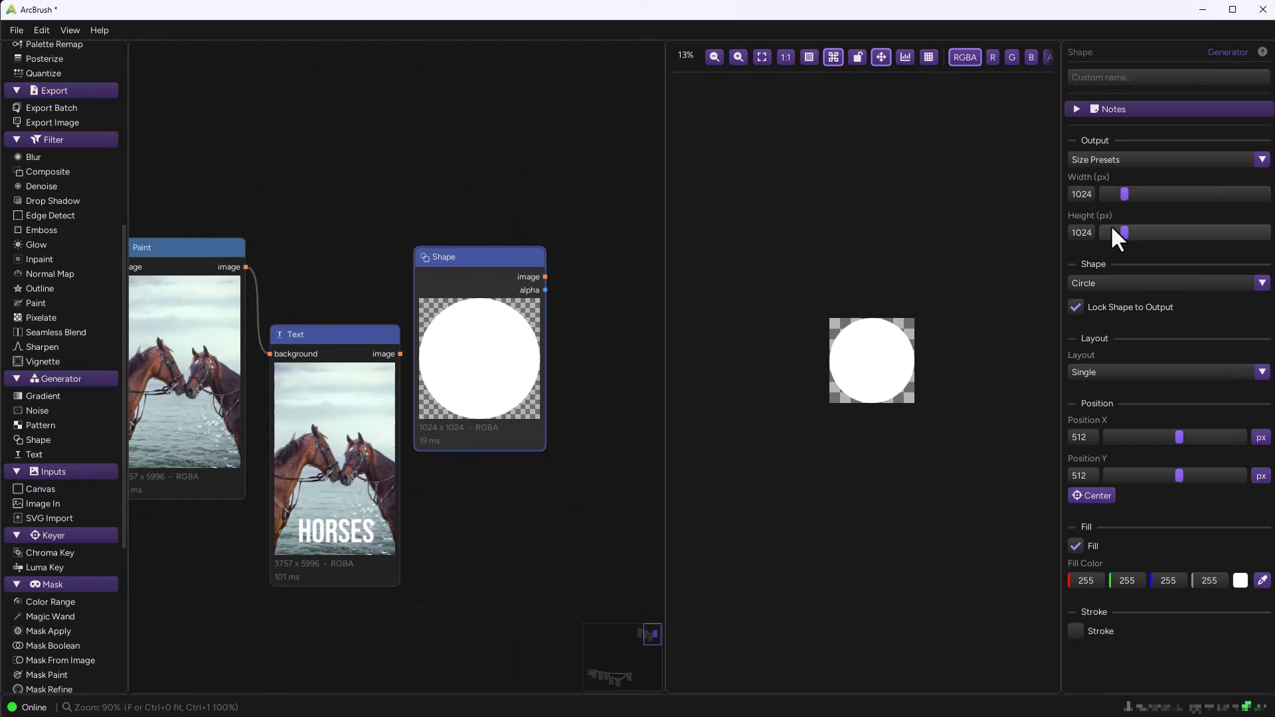
- Change the shape to a Rectangle with a corner radius of 201 px, and move the Shape node below the Text node
{"action": "left_click", "coordinate": [1119, 283]}
{"action": "left_click", "coordinate": [1108, 305]}
{"action": "scroll", "coordinate": [477, 323], "scroll_direction": "up", "scroll_amount": 2}
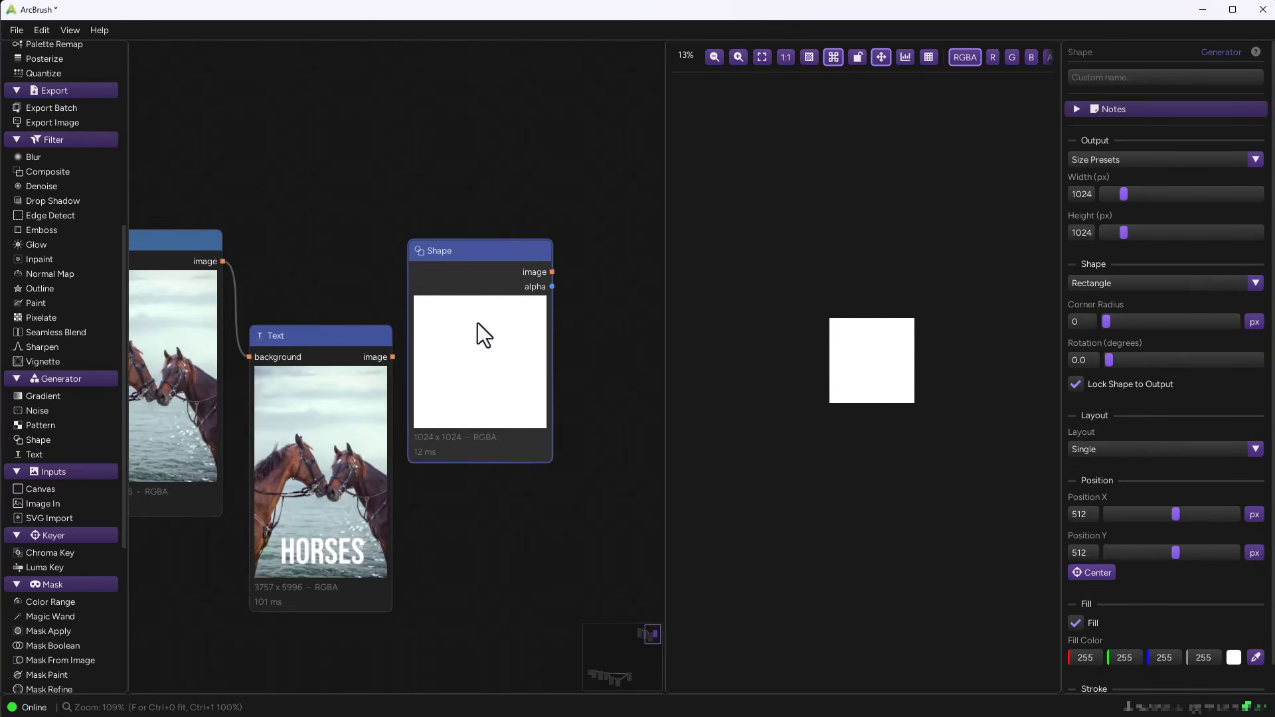
{"action": "left_click_drag", "start_coordinate": [547, 473], "coordinate": [536, 456]}
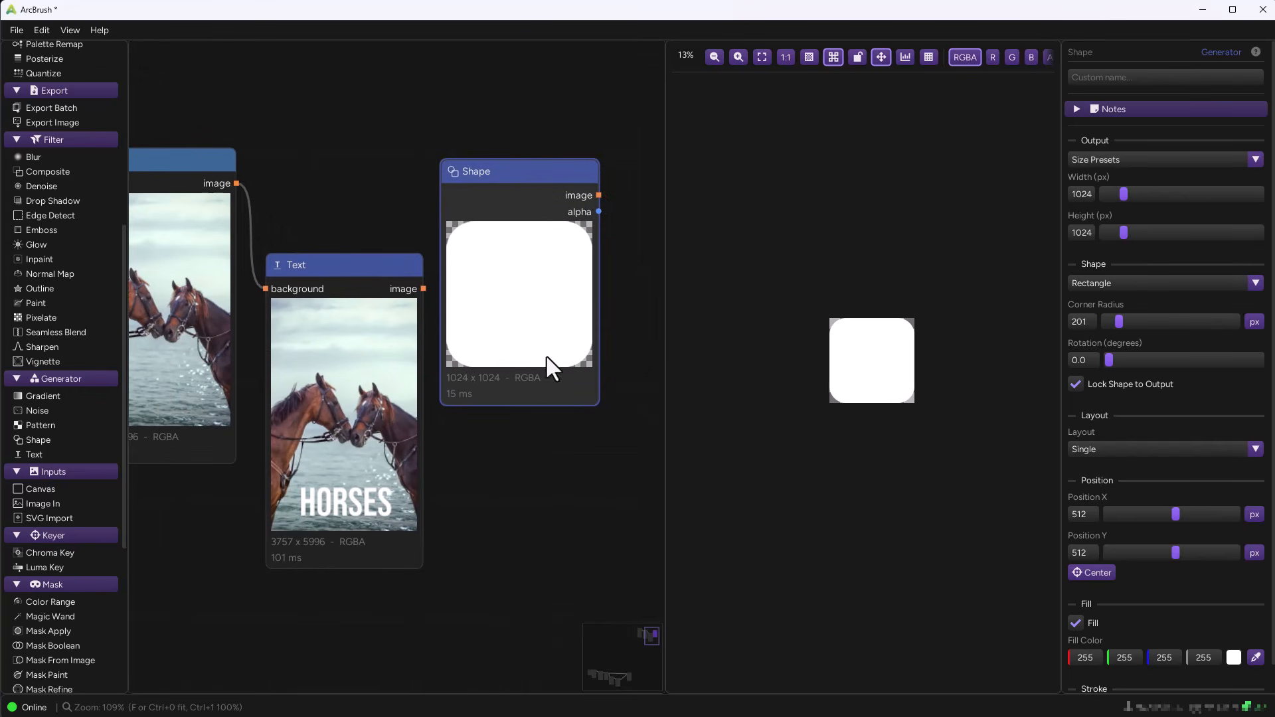
{"action": "left_click_drag", "start_coordinate": [488, 177], "coordinate": [301, 517]}
{"action": "left_click_drag", "start_coordinate": [465, 441], "coordinate": [520, 257]}
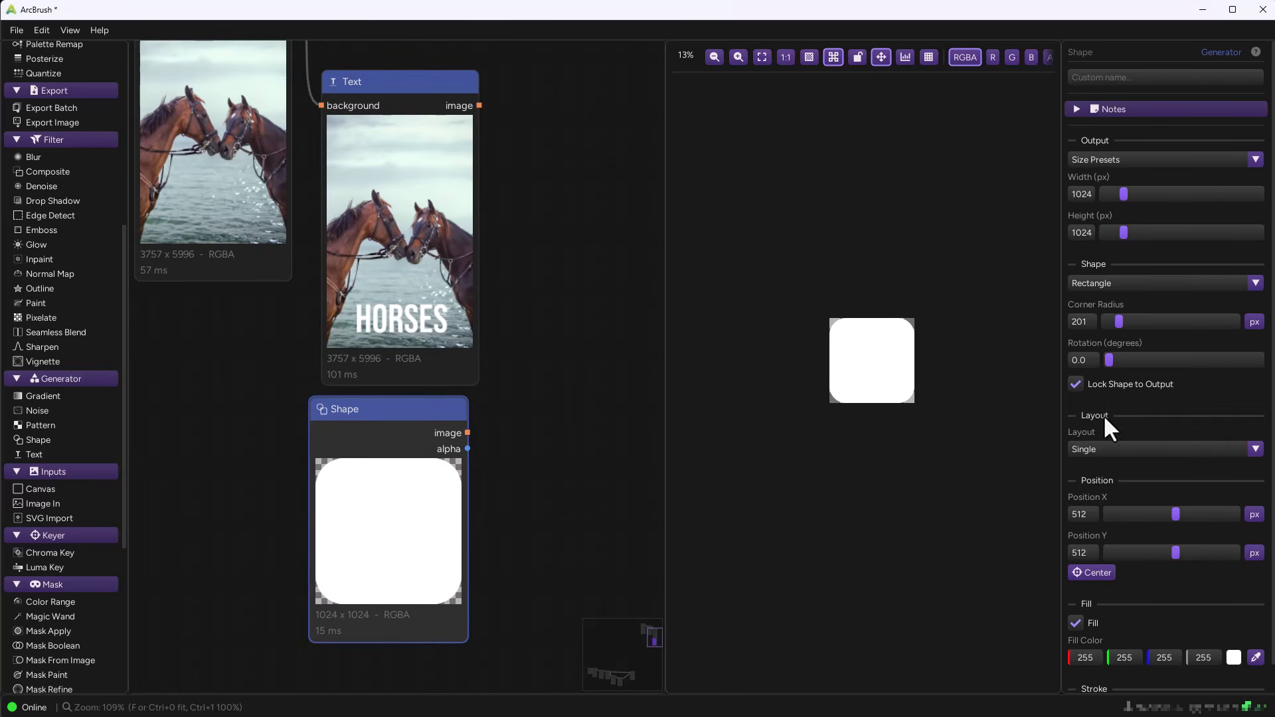
- Set the shape's output height to 321 px and corner radius to 74 px, and align its node under the Text node
{"action": "scroll", "coordinate": [1132, 298], "scroll_direction": "down", "scroll_amount": 1}
{"action": "left_click_drag", "start_coordinate": [1123, 204], "coordinate": [1114, 202]}
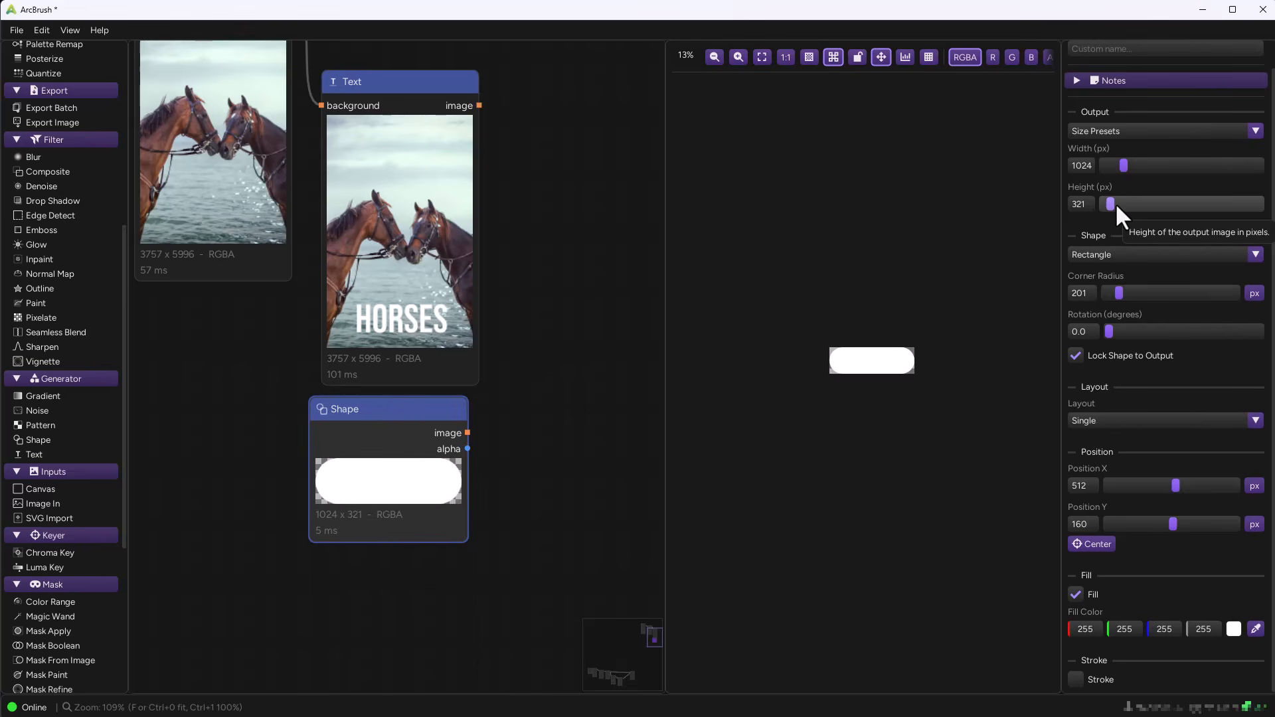
{"action": "left_click_drag", "start_coordinate": [1124, 292], "coordinate": [1113, 291]}
{"action": "left_click_drag", "start_coordinate": [497, 449], "coordinate": [441, 512]}
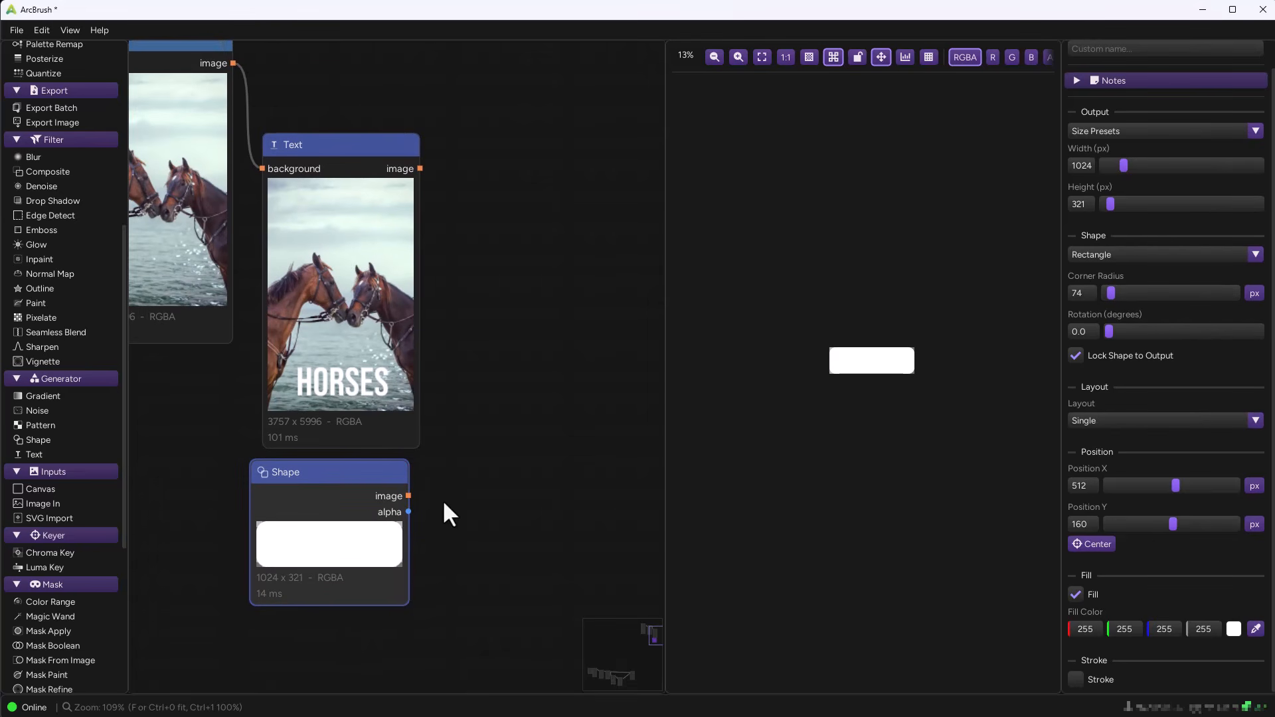
{"action": "left_click_drag", "start_coordinate": [362, 474], "coordinate": [366, 476]}
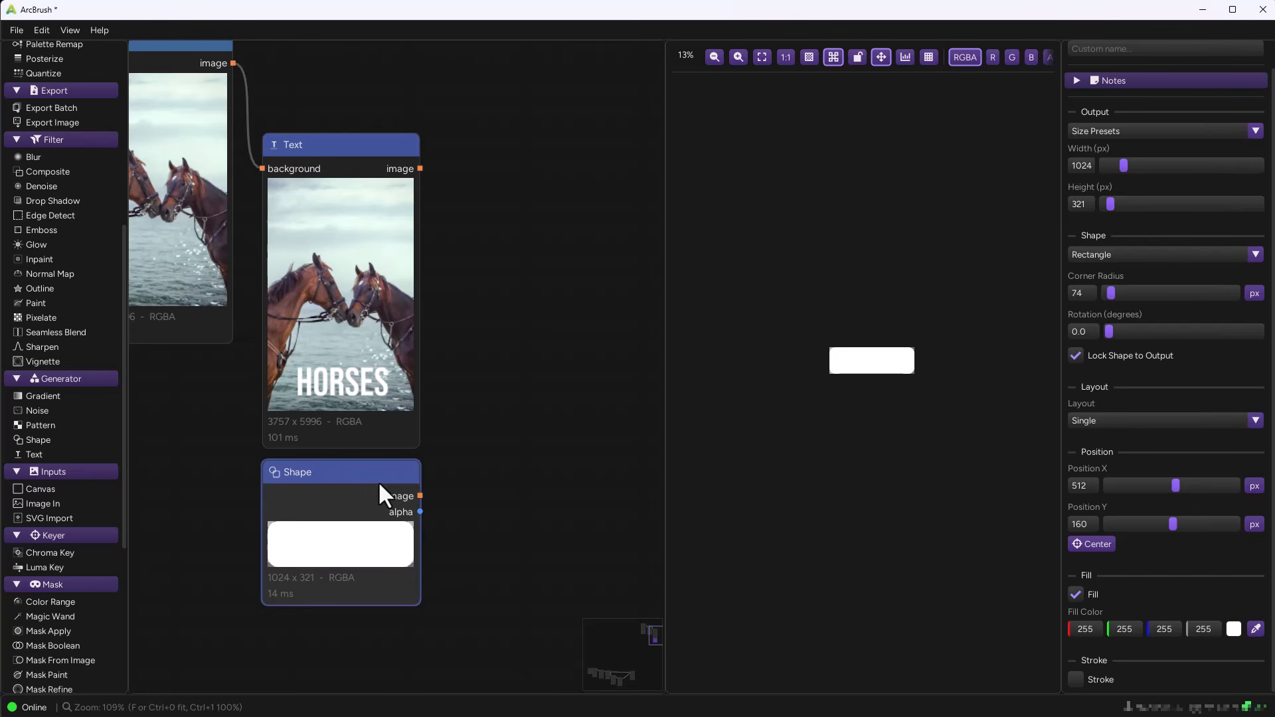
- Add a Composite node with the Text image as base and the Shape image as overlay, and preview it
{"action": "left_click_drag", "start_coordinate": [41, 172], "coordinate": [502, 262]}
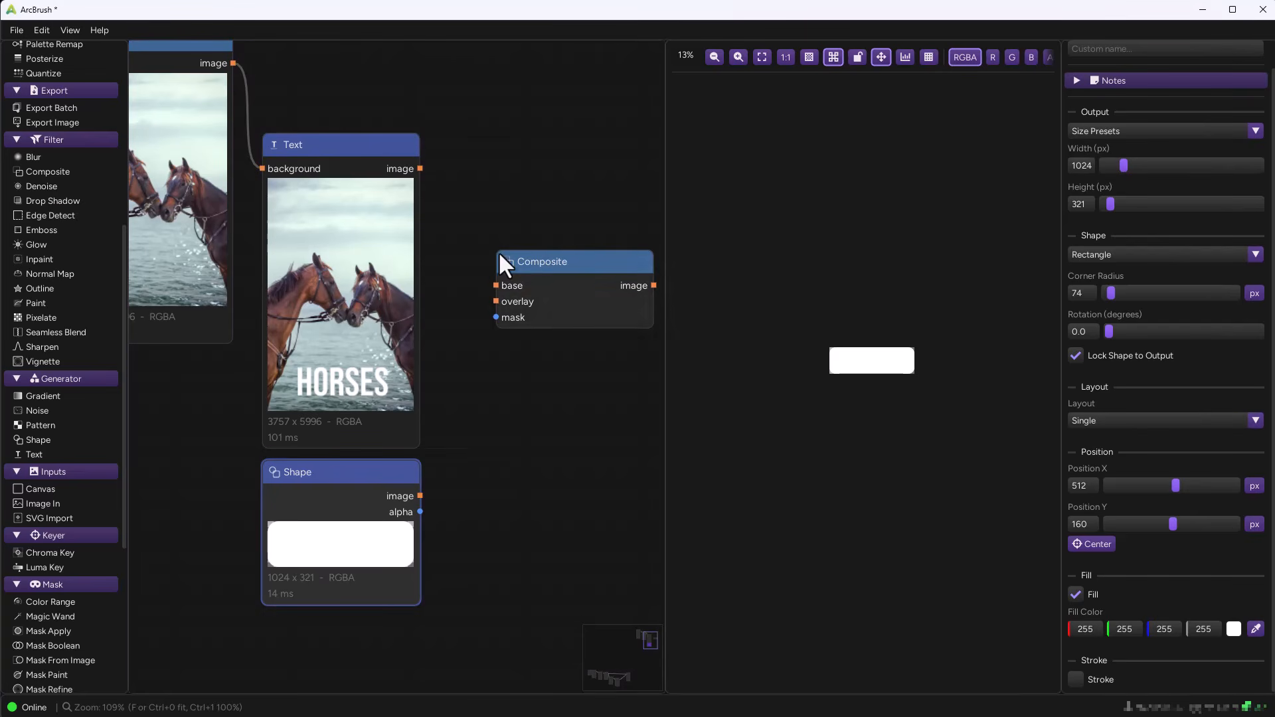
{"action": "left_click_drag", "start_coordinate": [425, 193], "coordinate": [468, 302]}
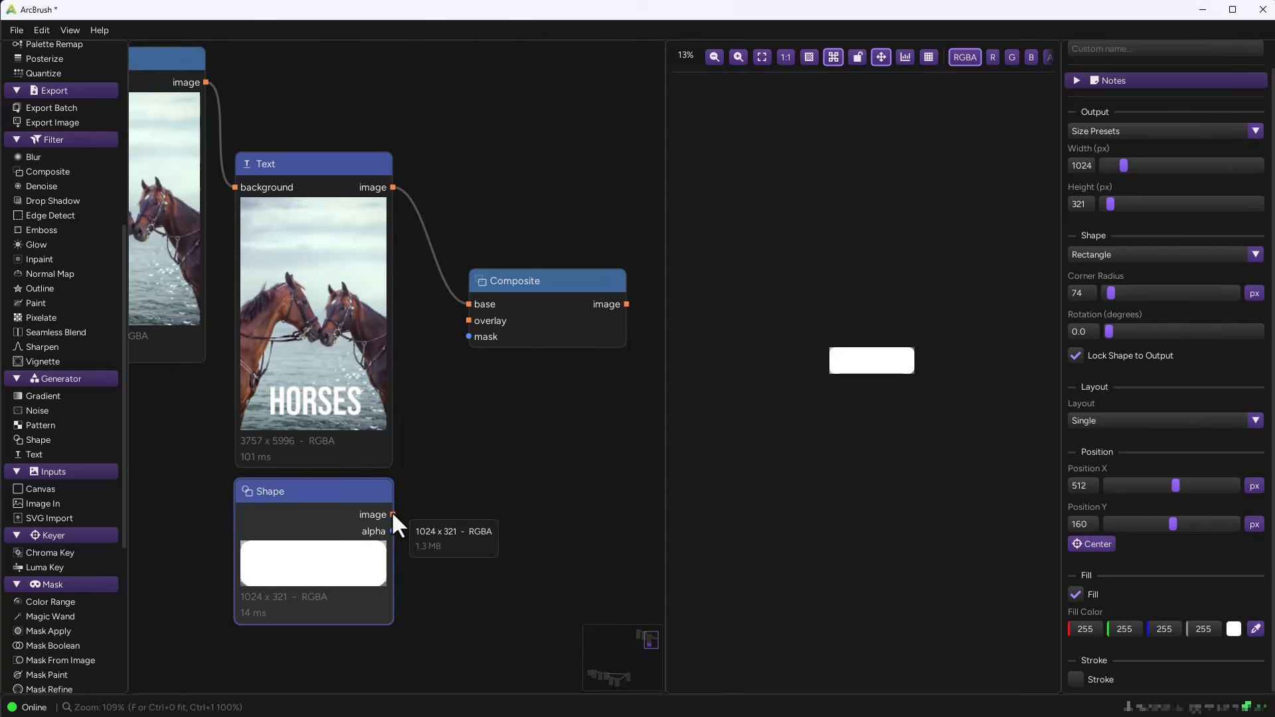
{"action": "left_click_drag", "start_coordinate": [392, 515], "coordinate": [469, 321]}
{"action": "left_click", "coordinate": [542, 310]}
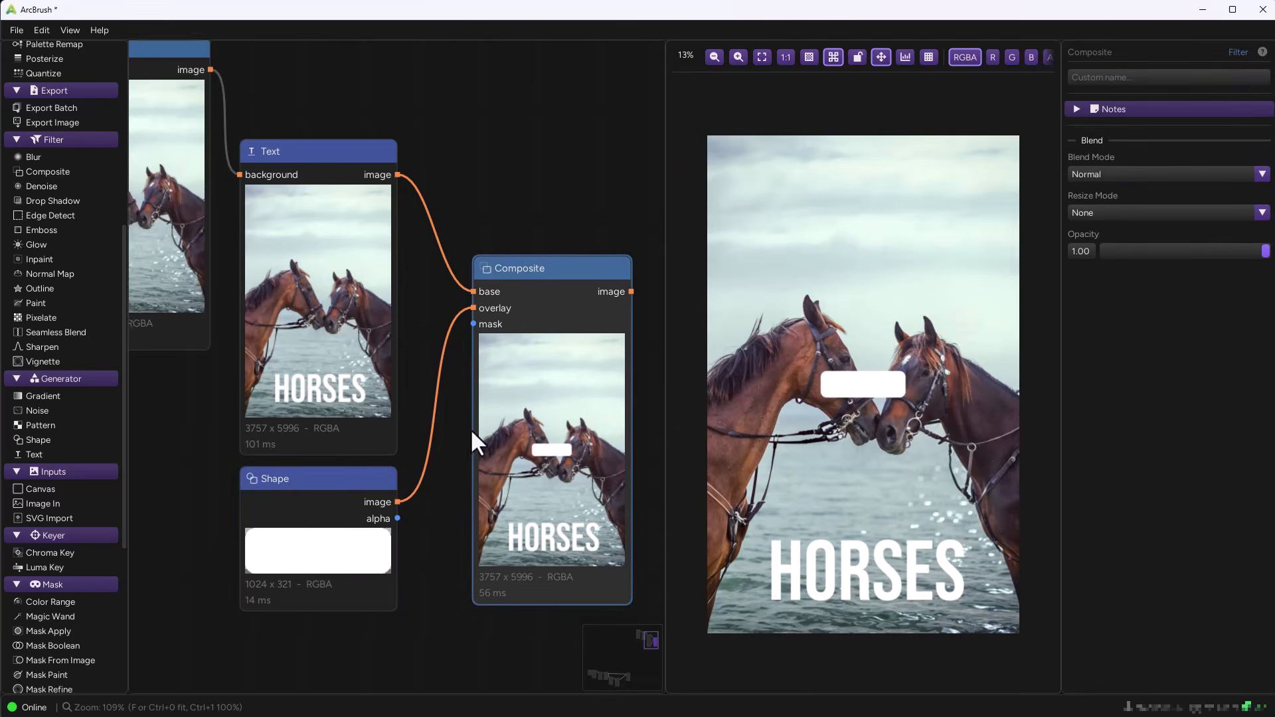
- Unlock the rectangle from the Shape node's output size and set its shape width to 775 px
{"action": "scroll", "coordinate": [412, 452], "scroll_direction": "down", "scroll_amount": 2}
{"action": "left_click", "coordinate": [355, 465]}
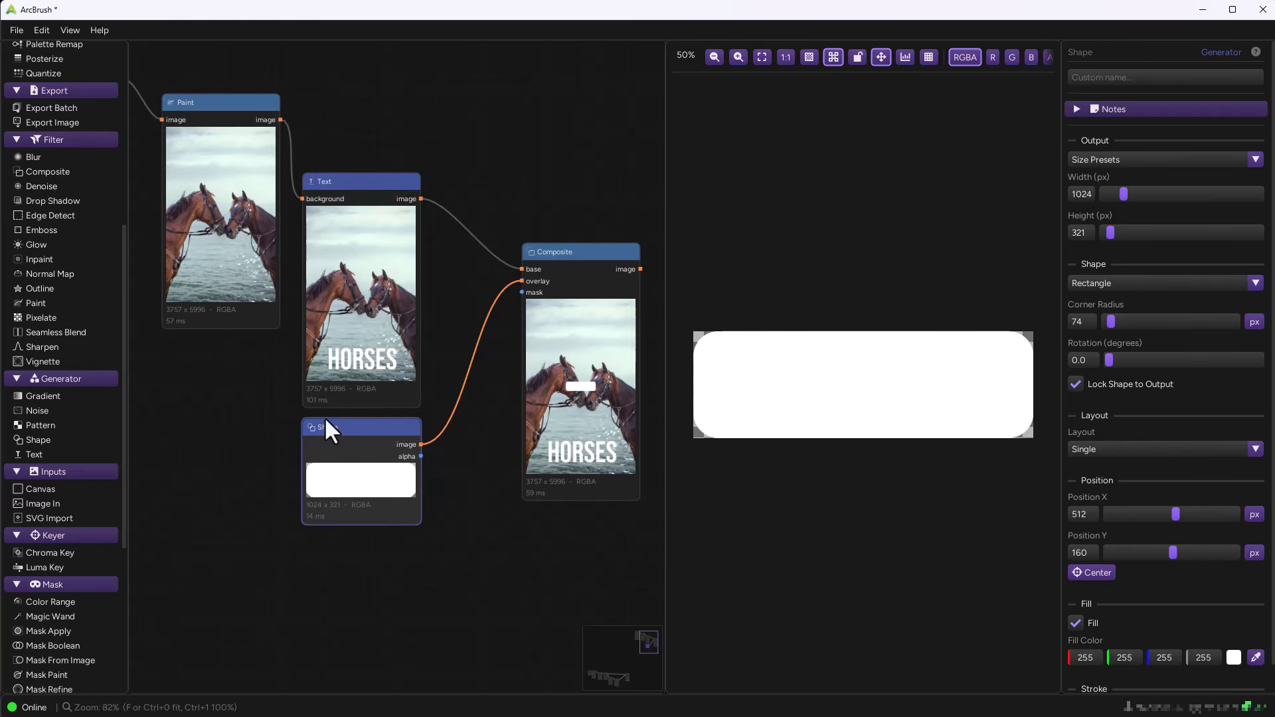
{"action": "left_click_drag", "start_coordinate": [343, 428], "coordinate": [352, 445]}
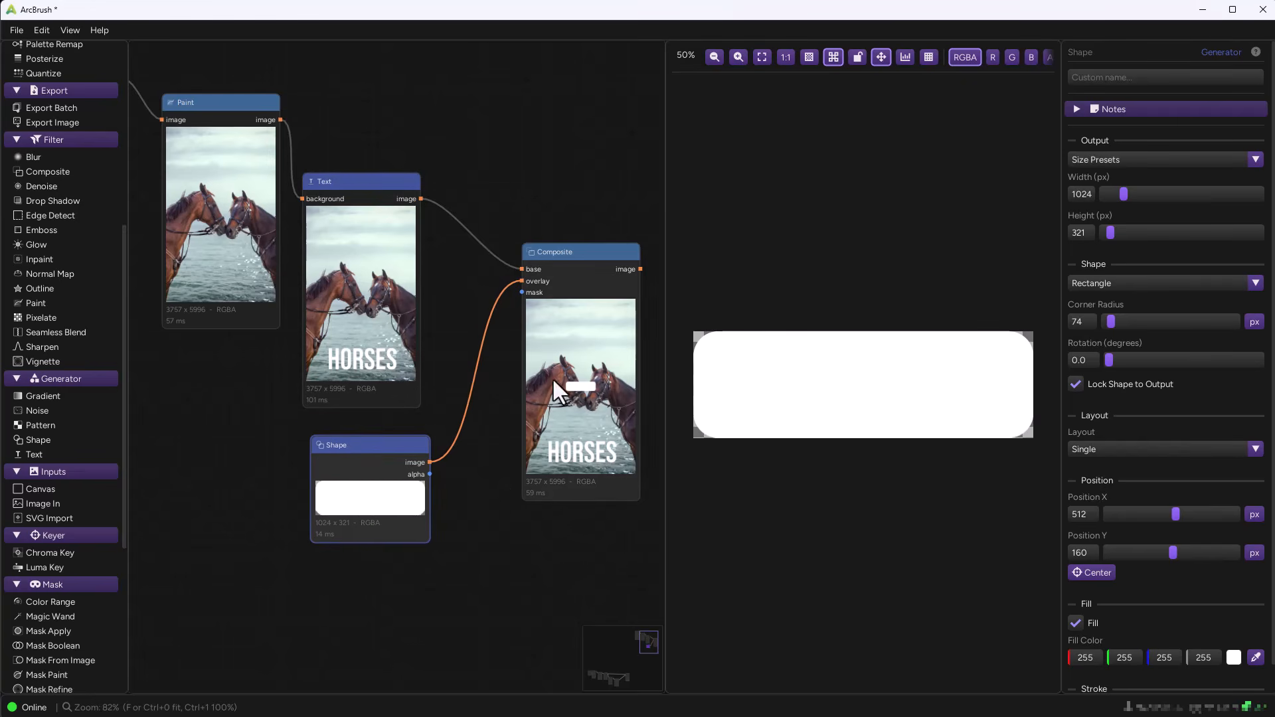
{"action": "left_click", "coordinate": [573, 434]}
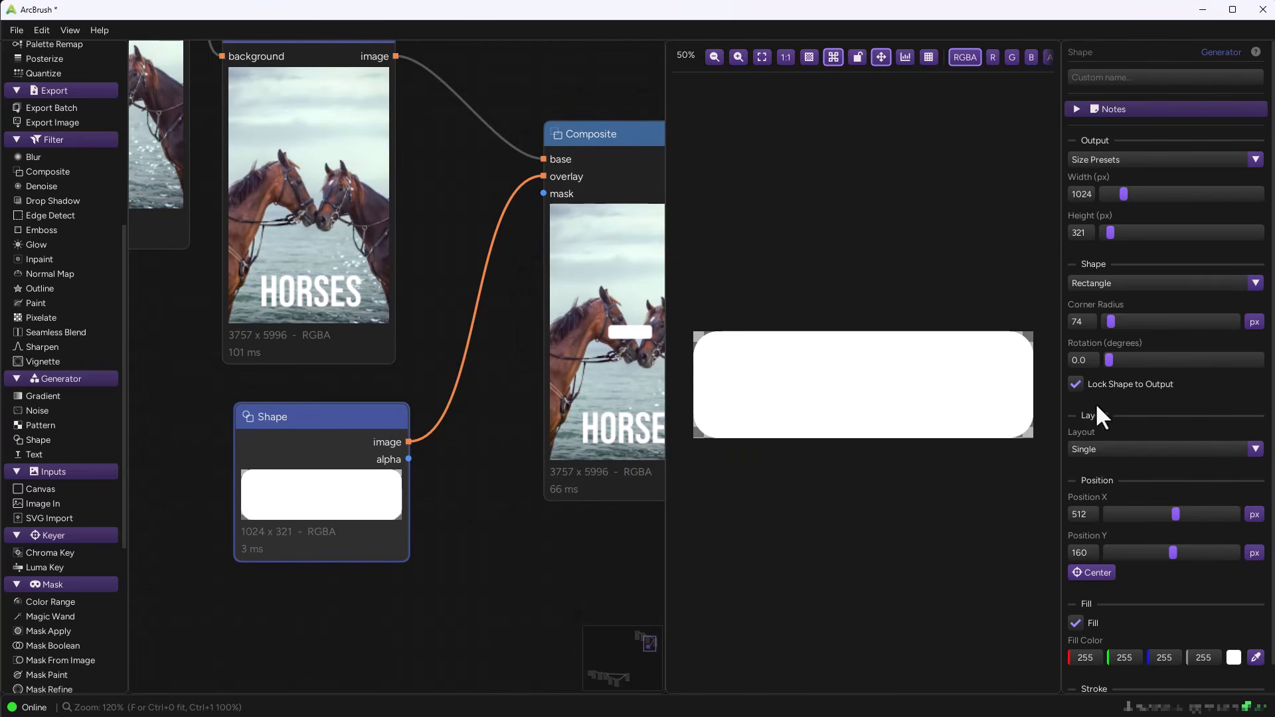
{"action": "left_click_drag", "start_coordinate": [329, 425], "coordinate": [355, 409]}
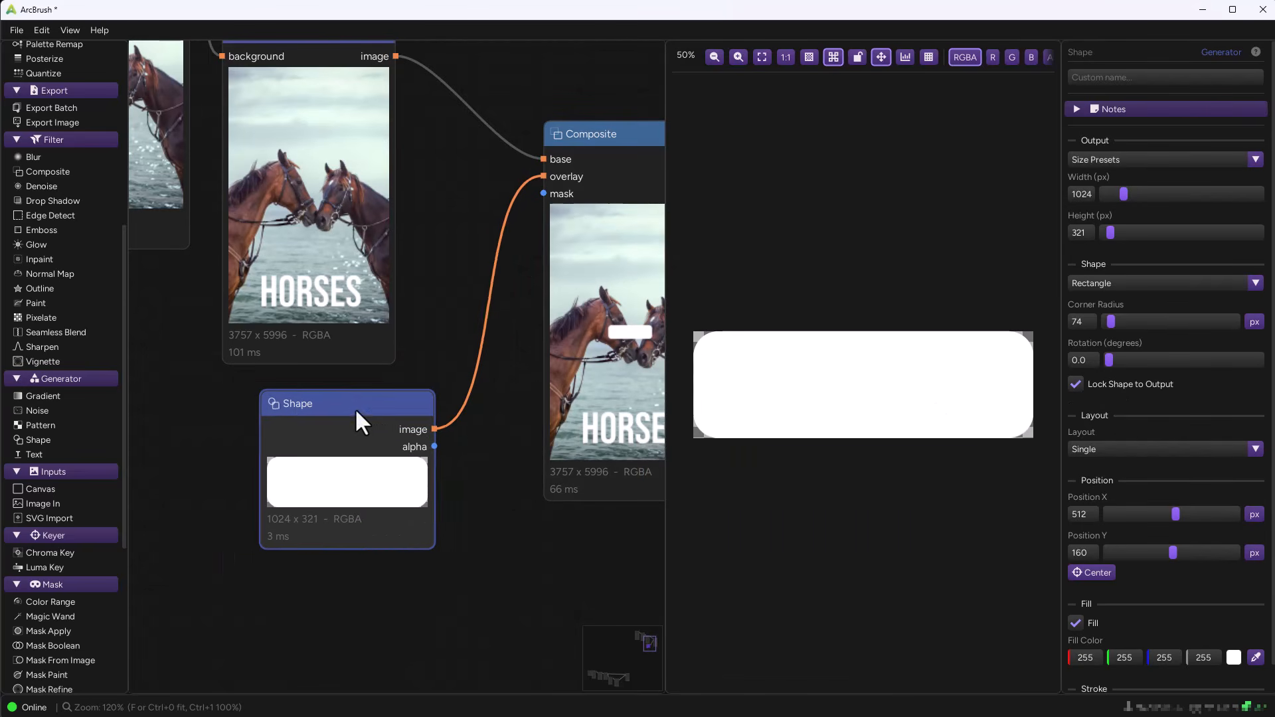
{"action": "left_click", "coordinate": [1075, 384]}
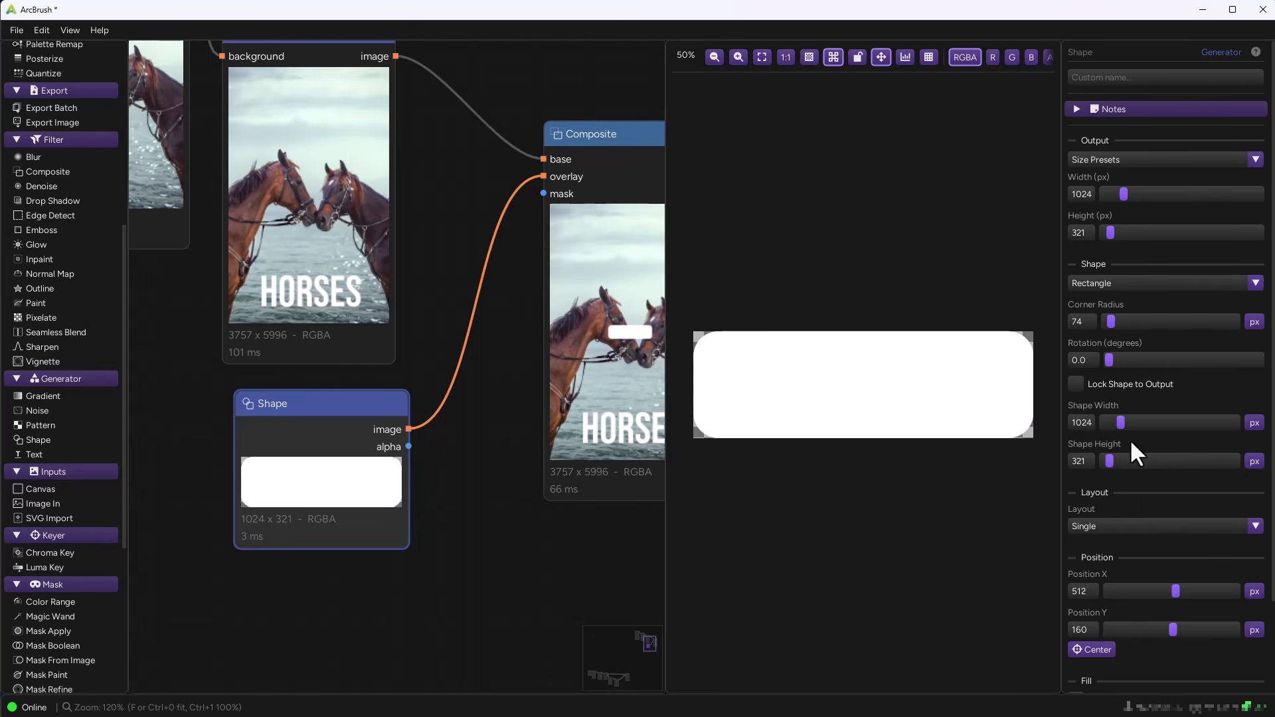
{"action": "left_click_drag", "start_coordinate": [1116, 425], "coordinate": [1115, 432]}
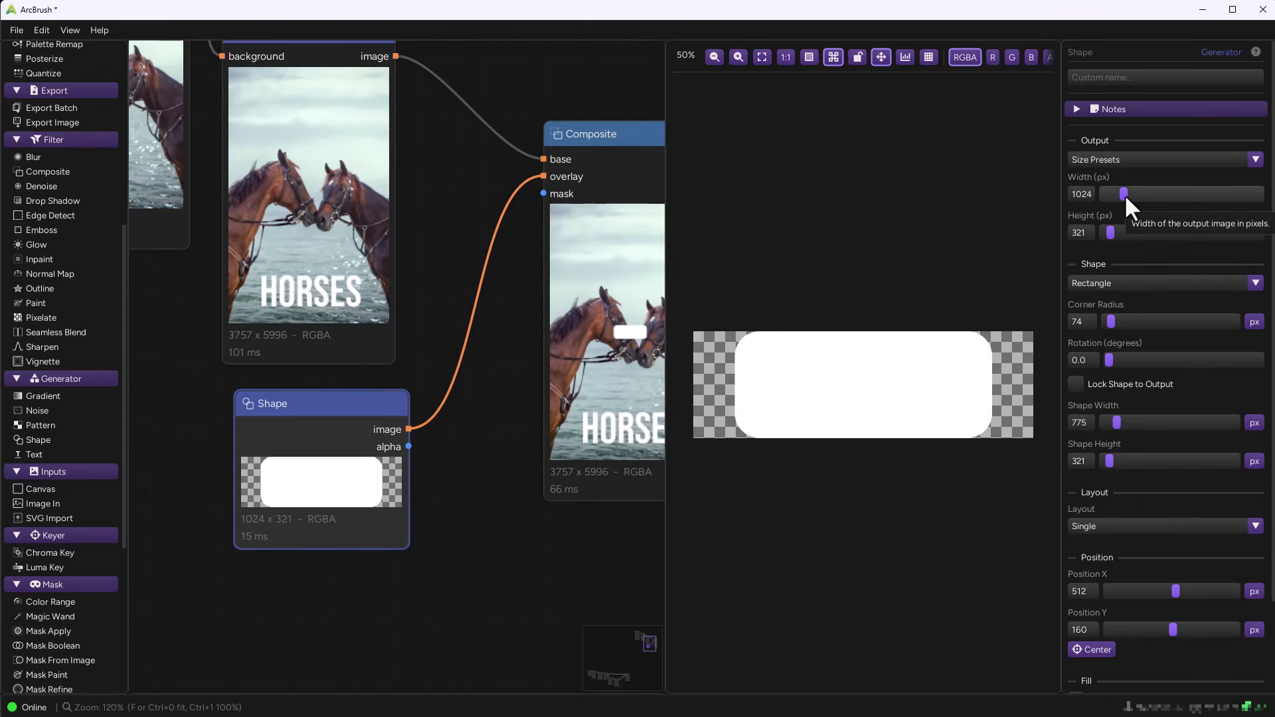
- Set the Shape node's output width to 3757 px to match the photo
{"action": "left_click_drag", "start_coordinate": [1125, 194], "coordinate": [1022, 191]}
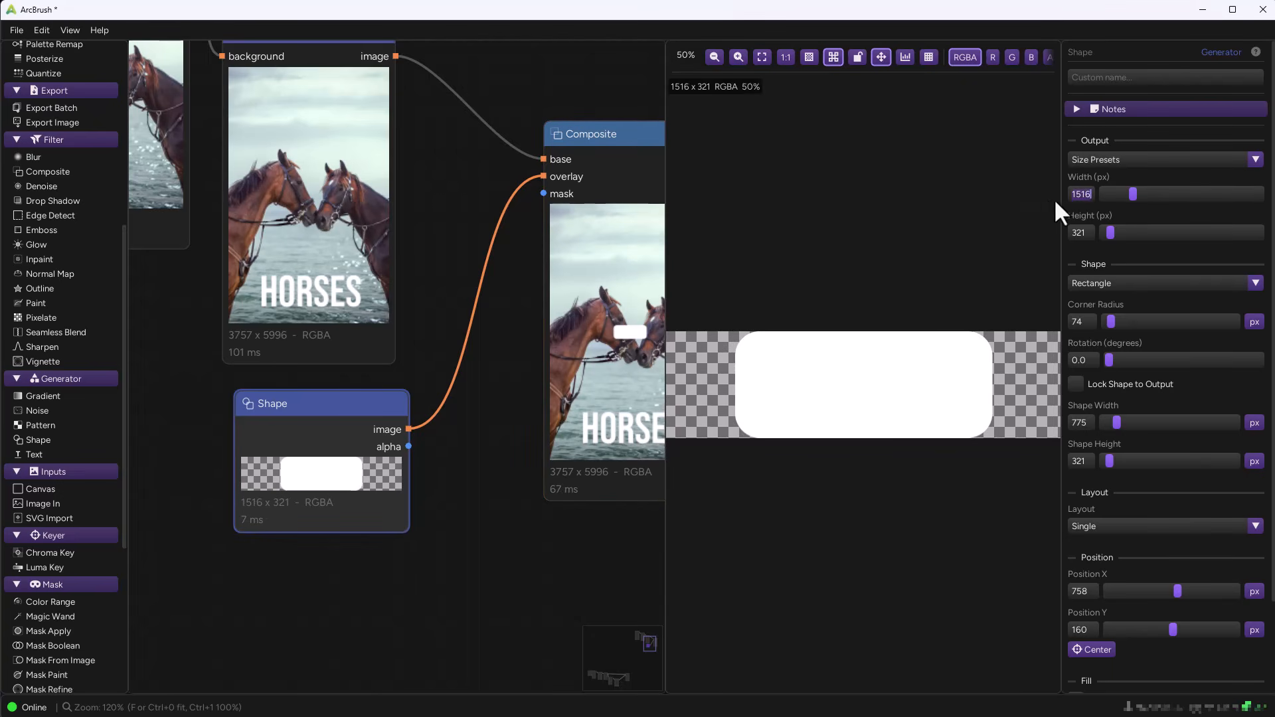
{"action": "type", "text": "3757"}
{"action": "type", "text": "3"}
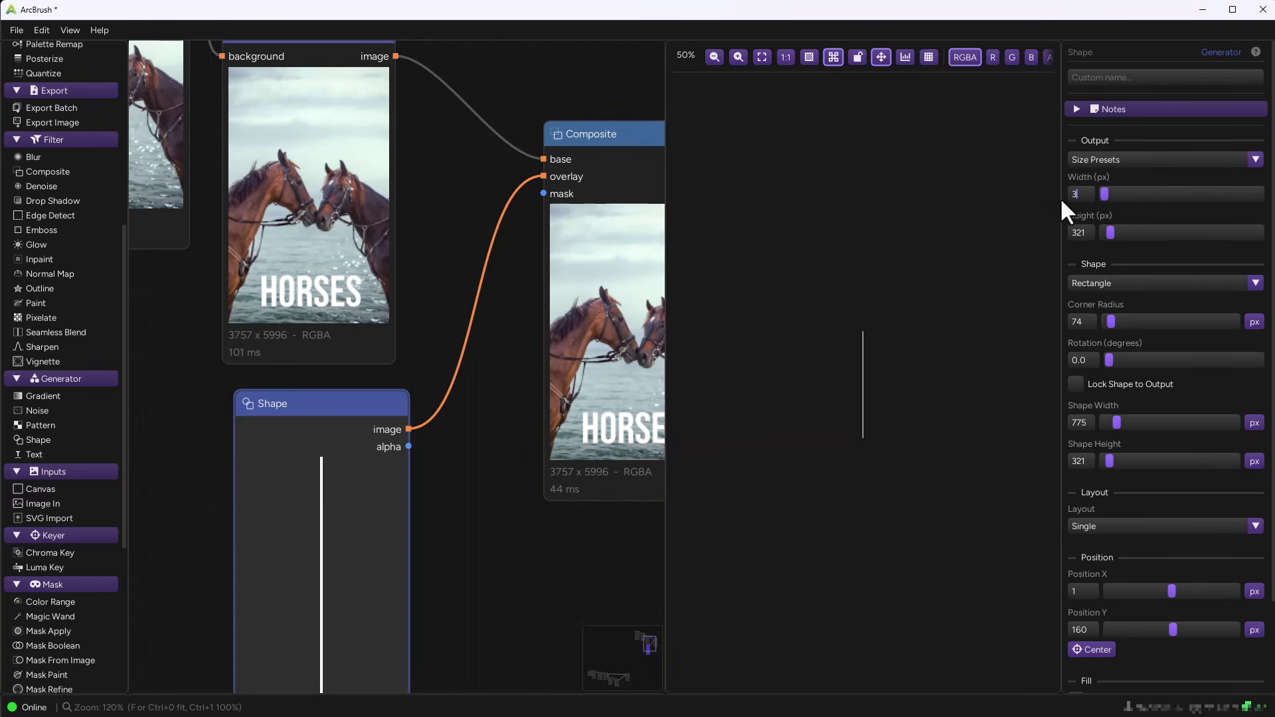
{"action": "type", "text": "7575"}
{"action": "key", "text": "Tab"}
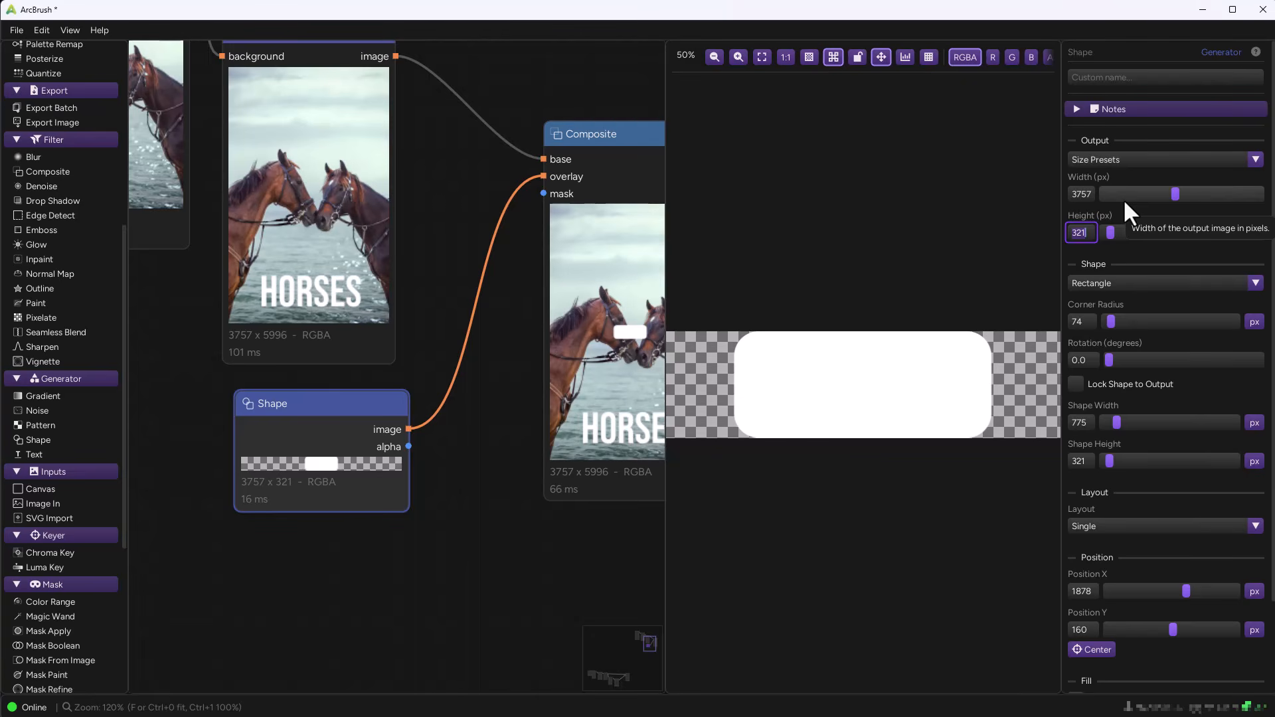
- Set the Shape node's output height to 5996 px and move the rectangle to Position Y 2054 px
{"action": "key", "text": "BackSpace"}
{"action": "key", "text": "BackSpace"}
{"action": "key", "text": "BackSpace"}
{"action": "type", "text": "5996"}
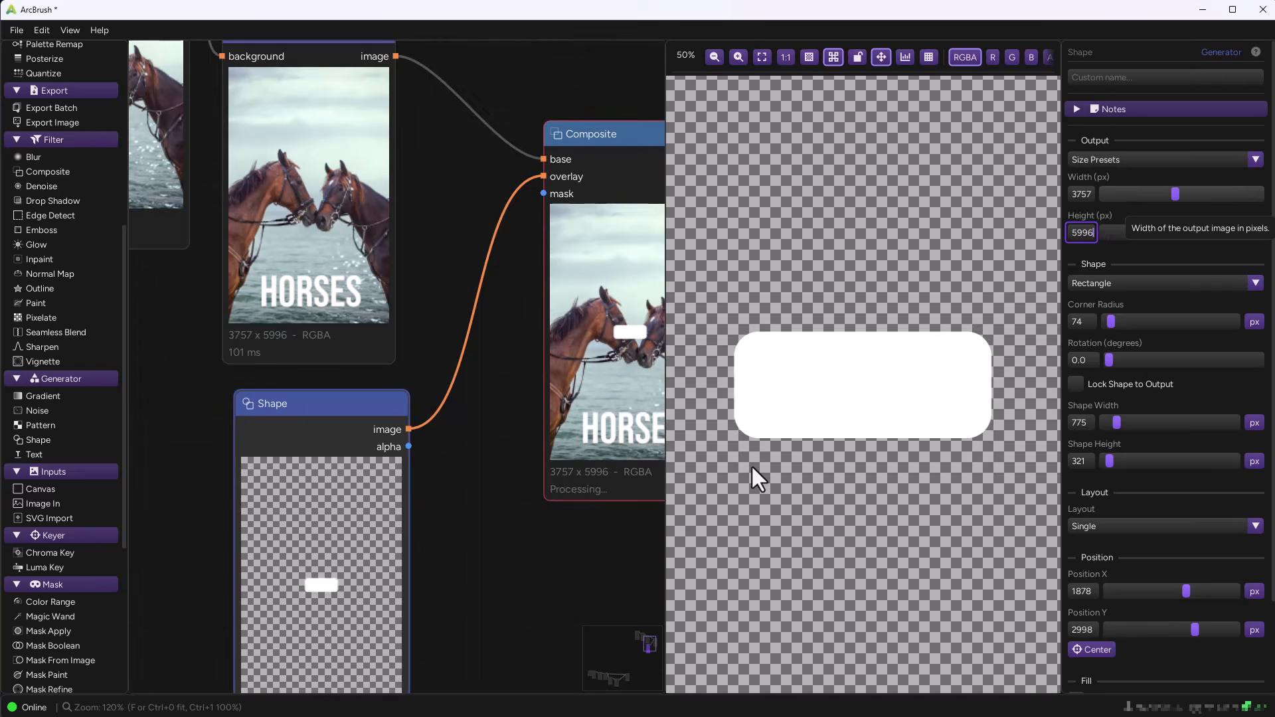
{"action": "scroll", "coordinate": [472, 574], "scroll_direction": "down", "scroll_amount": 3}
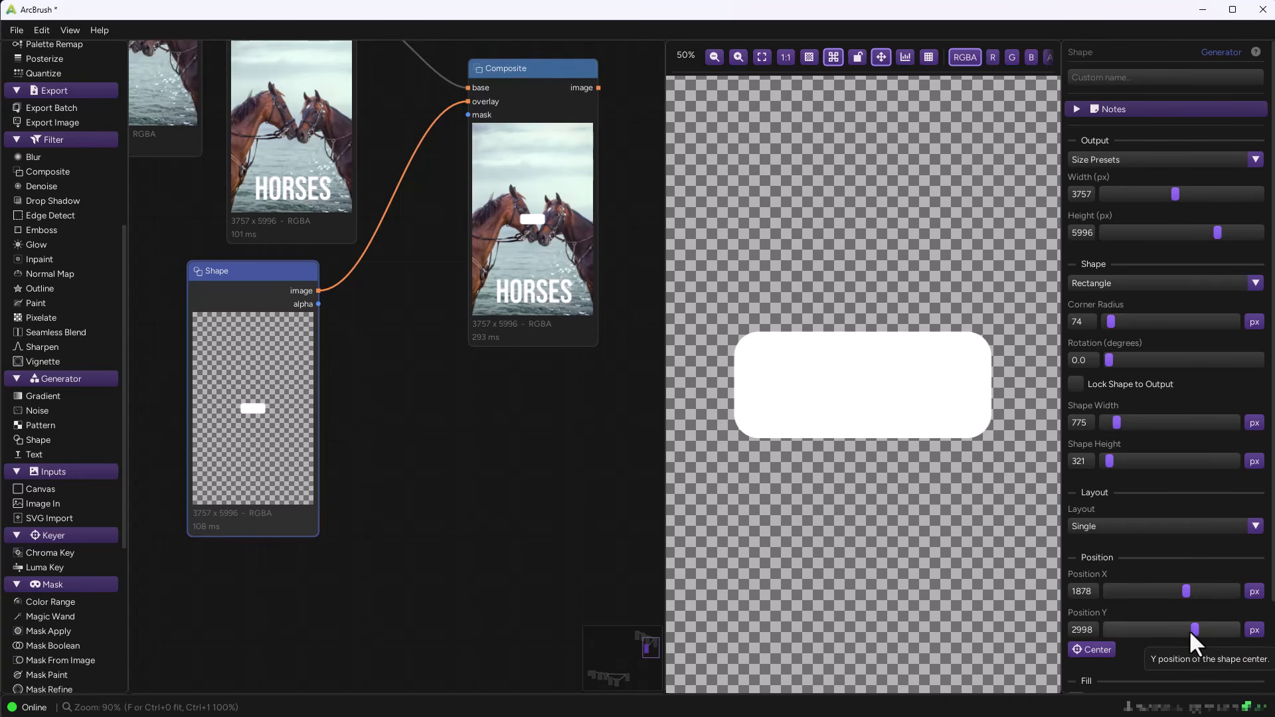
{"action": "left_click_drag", "start_coordinate": [1189, 630], "coordinate": [1182, 631]}
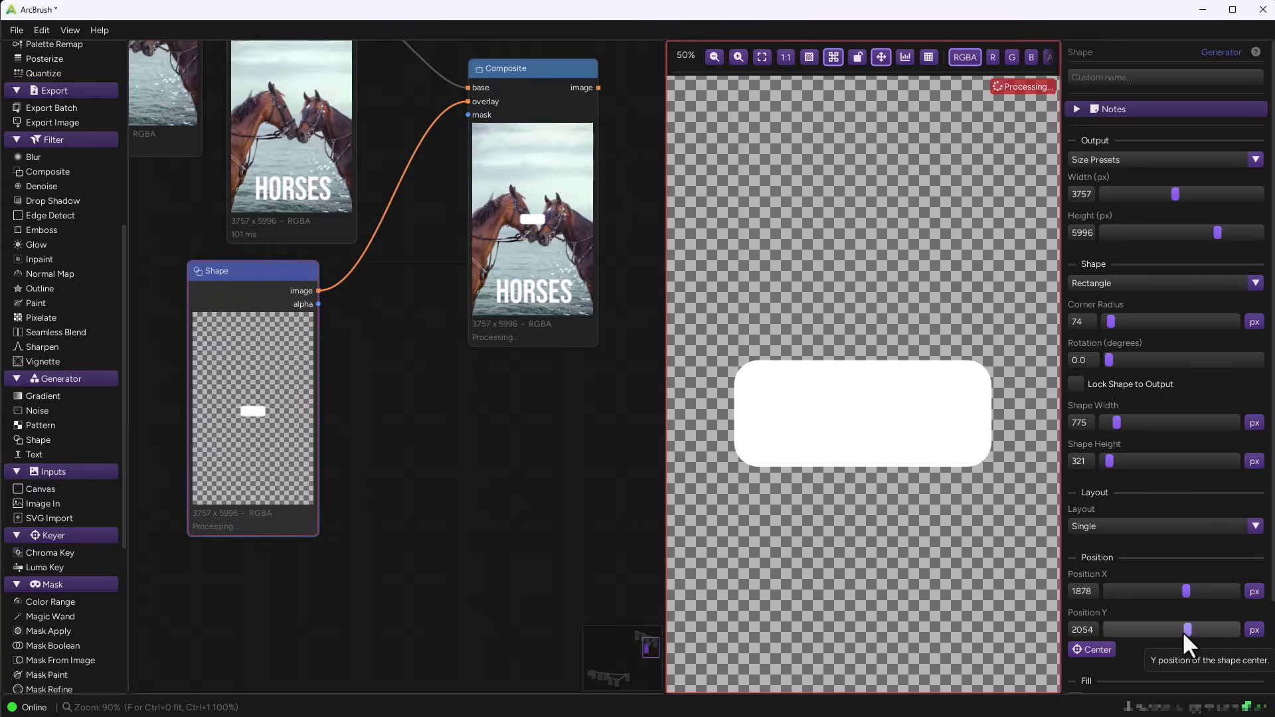
- Insert a Transform node between Shape and the Composite overlay, and translate the rectangle by X 24 px and Y 3216 px
{"action": "left_click_drag", "start_coordinate": [319, 291], "coordinate": [362, 339]}
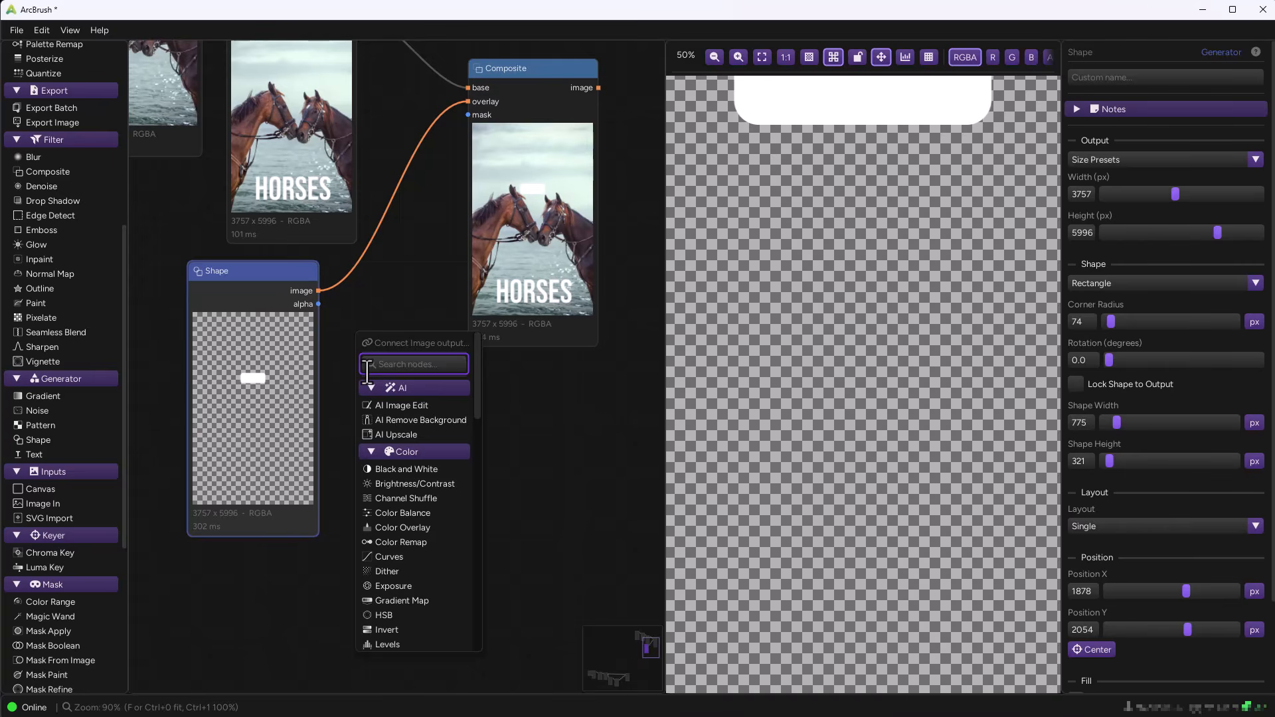
{"action": "type", "text": "trans"}
{"action": "key", "text": "Return"}
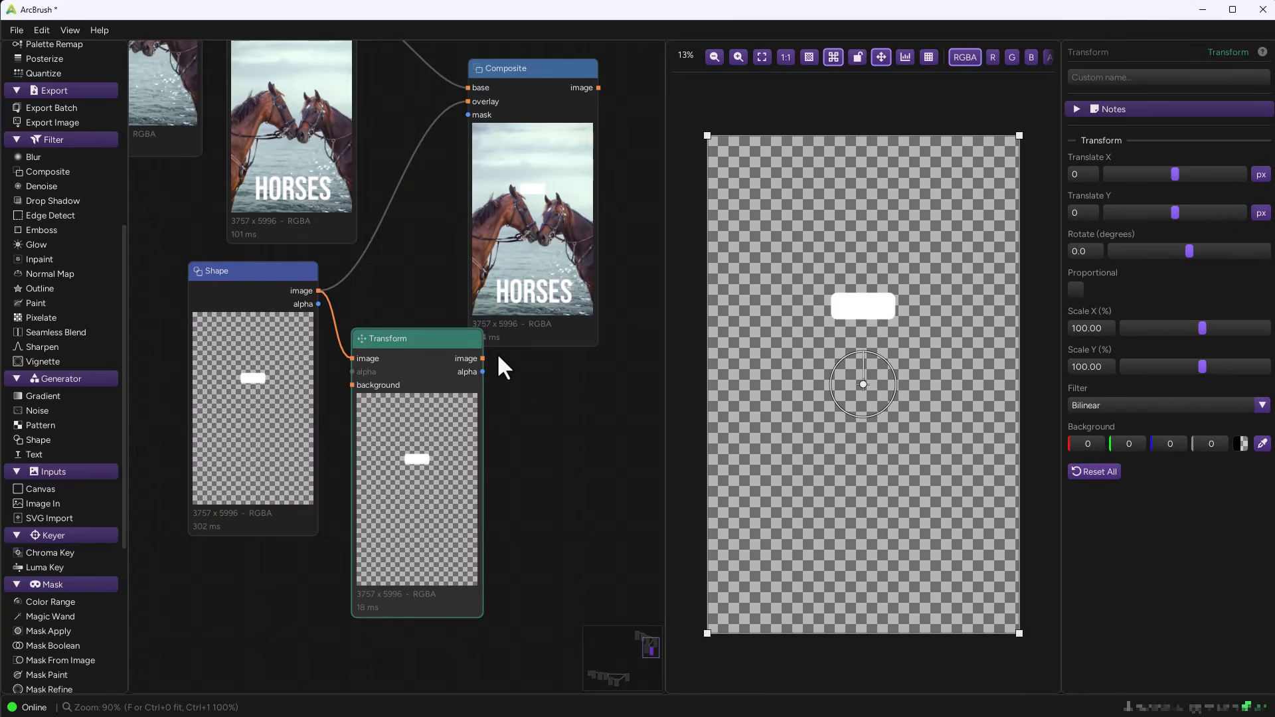
{"action": "left_click_drag", "start_coordinate": [482, 359], "coordinate": [468, 102]}
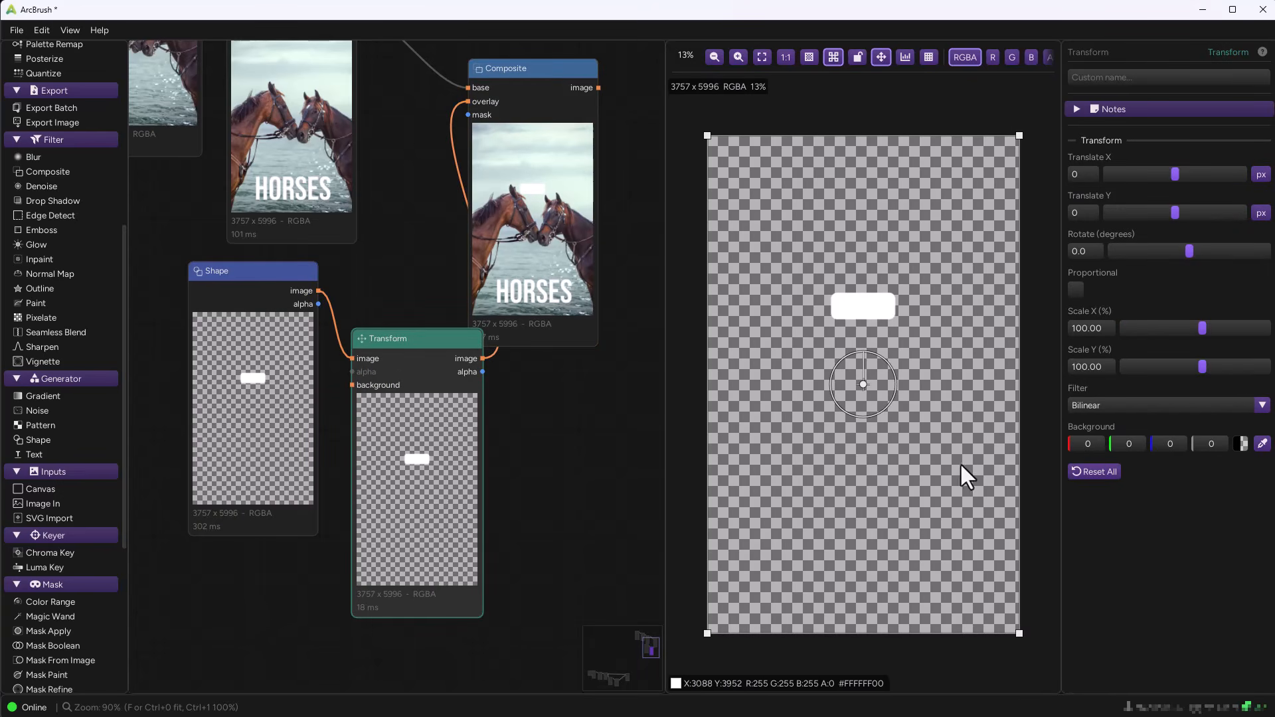
{"action": "left_click_drag", "start_coordinate": [862, 384], "coordinate": [864, 653]}
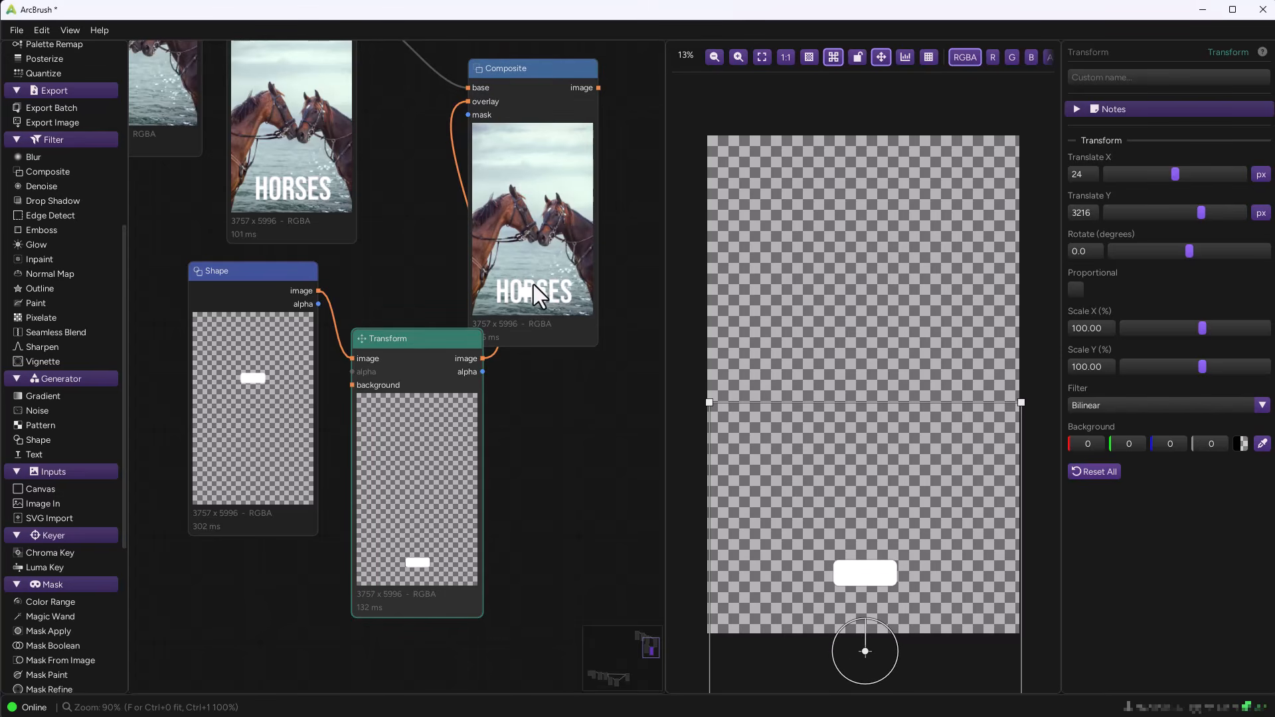
- Resize the Shape node's rectangle to 2853 by 1028 px and change its fill color to black
{"action": "left_click", "coordinate": [260, 276]}
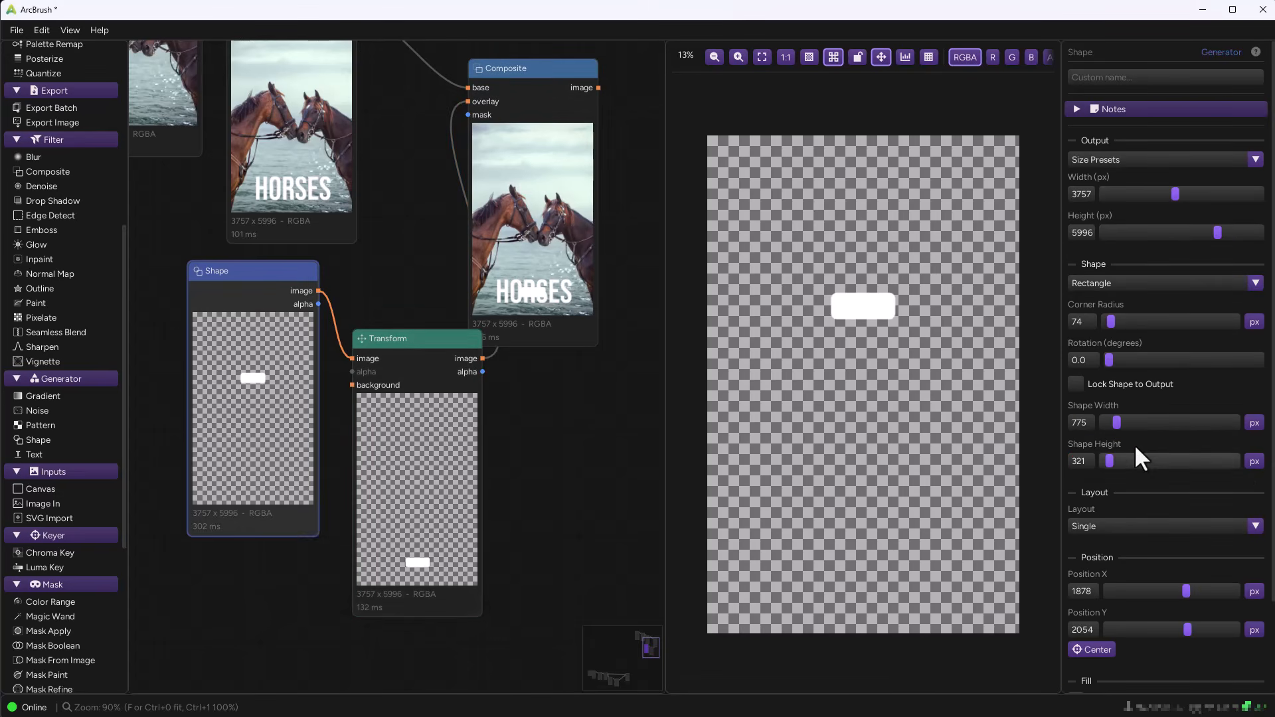
{"action": "left_click_drag", "start_coordinate": [1140, 431], "coordinate": [1121, 460]}
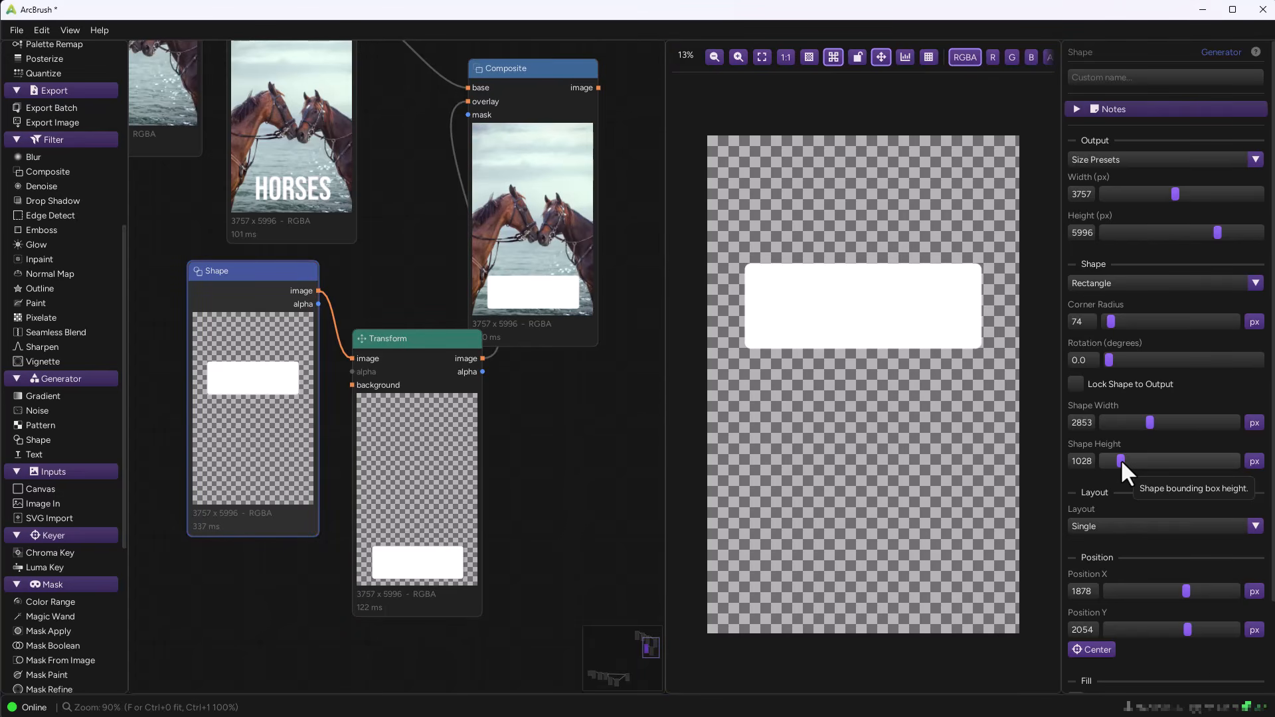
{"action": "scroll", "coordinate": [1166, 372], "scroll_direction": "down", "scroll_amount": 2}
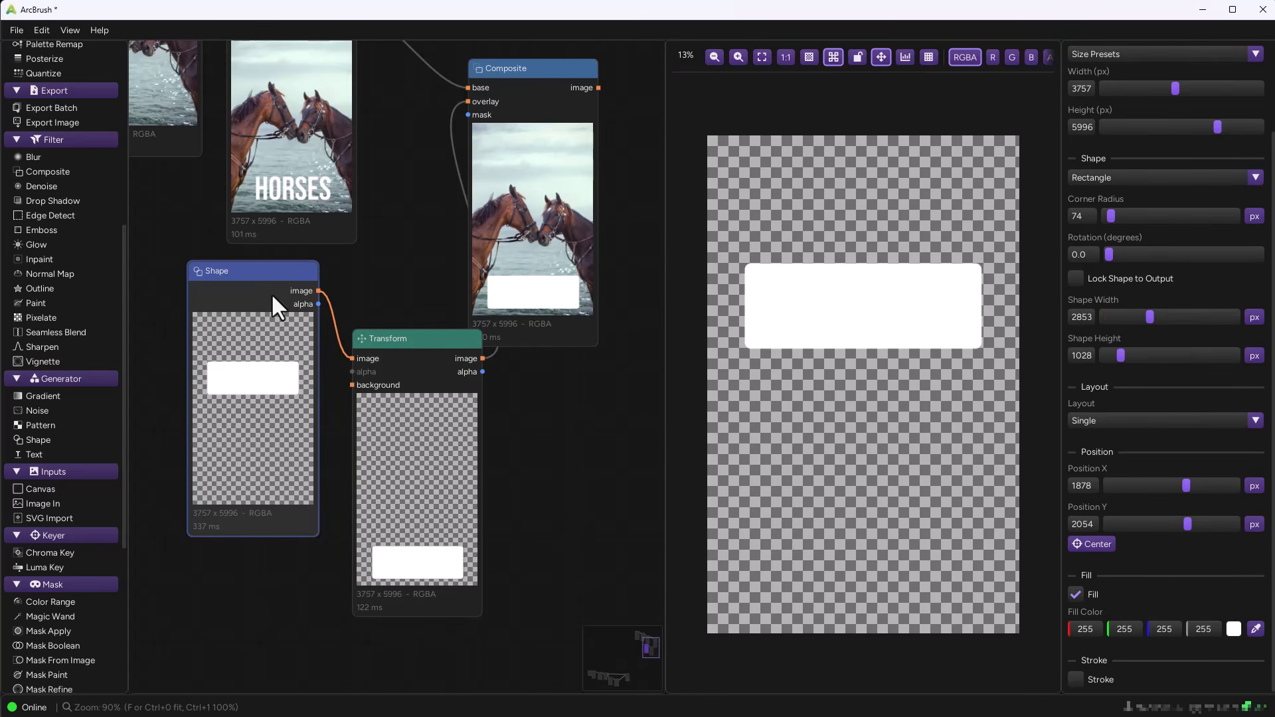
{"action": "left_click", "coordinate": [1235, 628]}
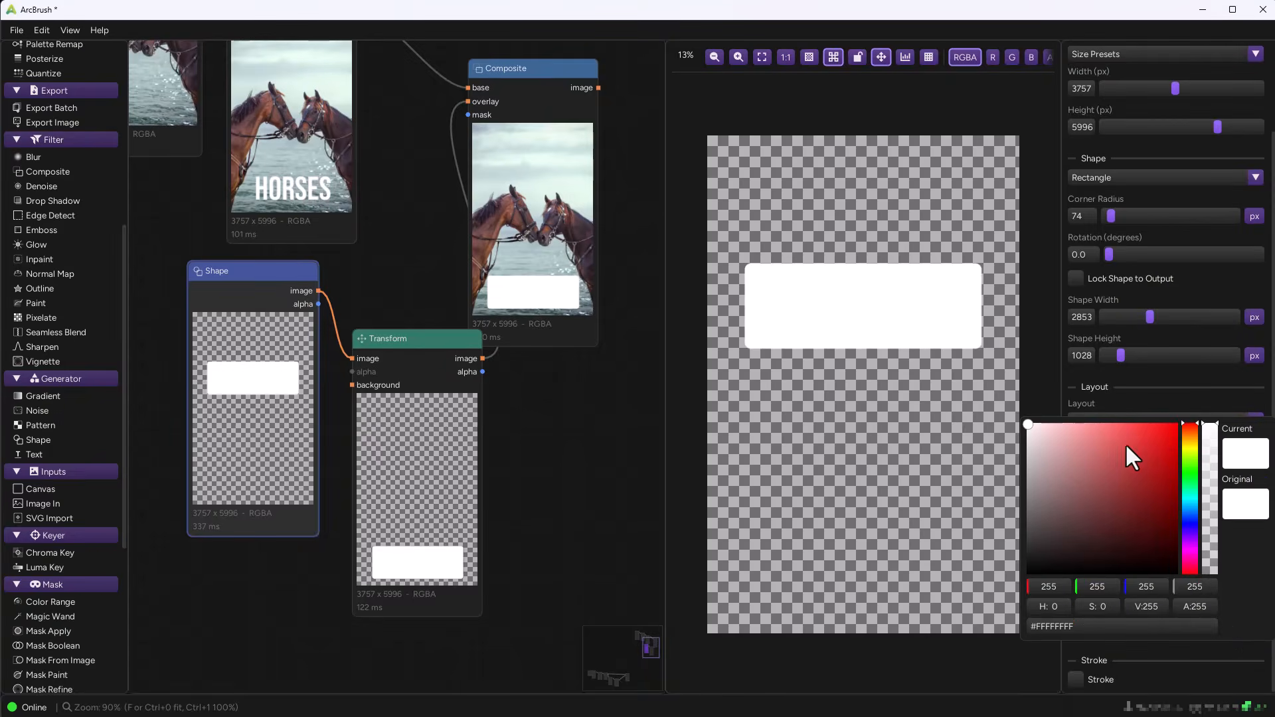
{"action": "left_click", "coordinate": [1145, 437]}
{"action": "mouse_move", "coordinate": [1147, 438]}
{"action": "left_mouse_down"}
{"action": "mouse_move", "coordinate": [1159, 528]}
{"action": "mouse_move", "coordinate": [1126, 543]}
{"action": "mouse_move", "coordinate": [1114, 496]}
{"action": "mouse_move", "coordinate": [1117, 572]}
{"action": "left_mouse_up"}
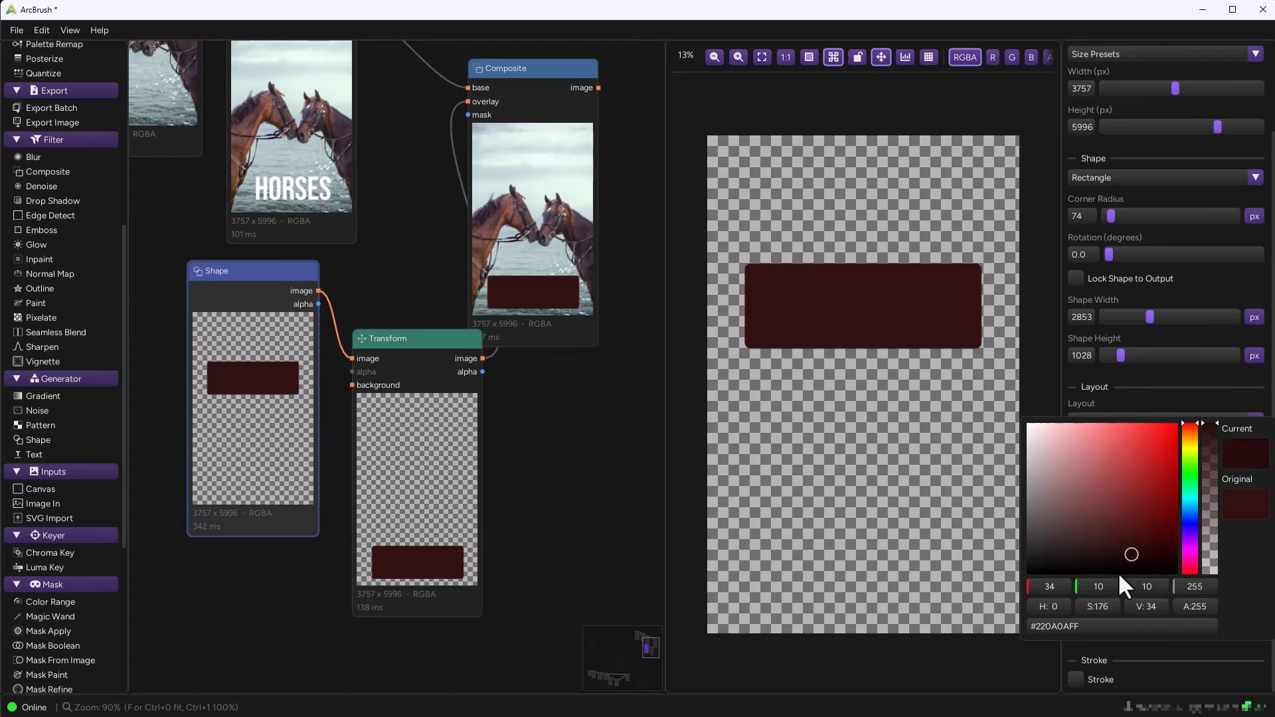
- Move the Composite node away from the others and feed its base directly from the Paint node's image instead of the Text image
{"action": "left_click_drag", "start_coordinate": [526, 84], "coordinate": [583, 65]}
{"action": "left_click_drag", "start_coordinate": [542, 417], "coordinate": [509, 551]}
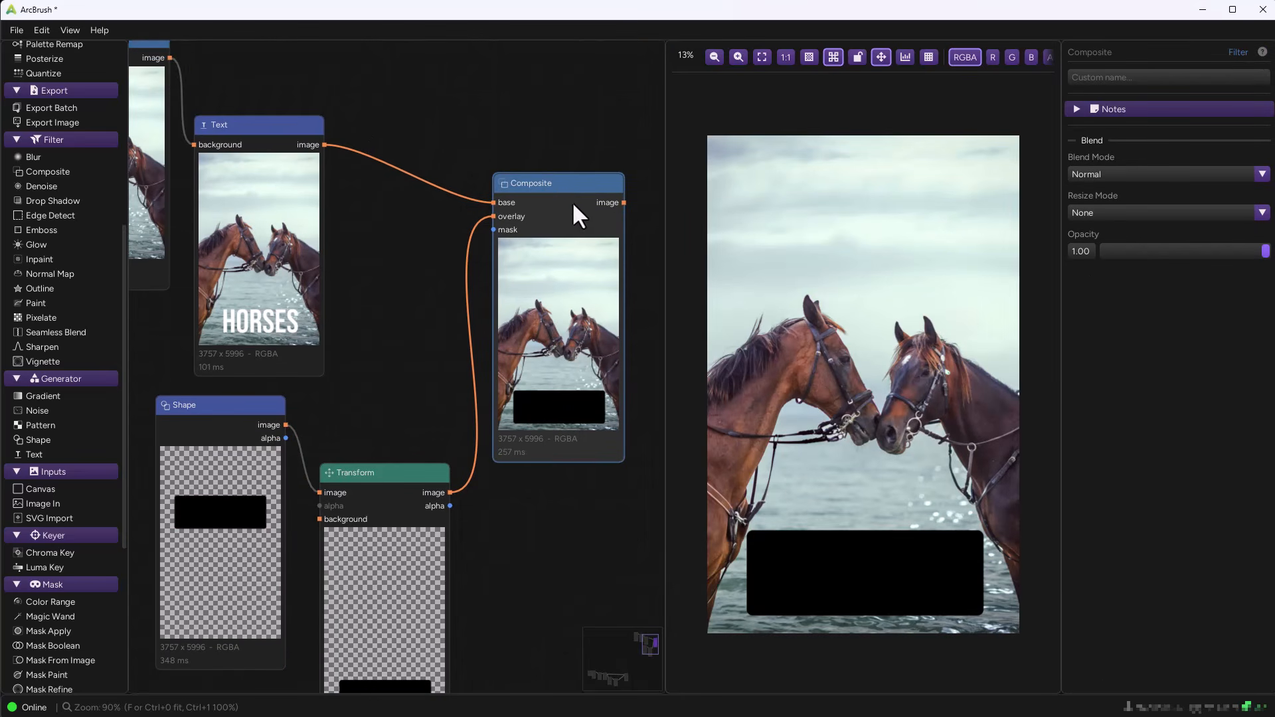
{"action": "left_click_drag", "start_coordinate": [565, 198], "coordinate": [584, 111]}
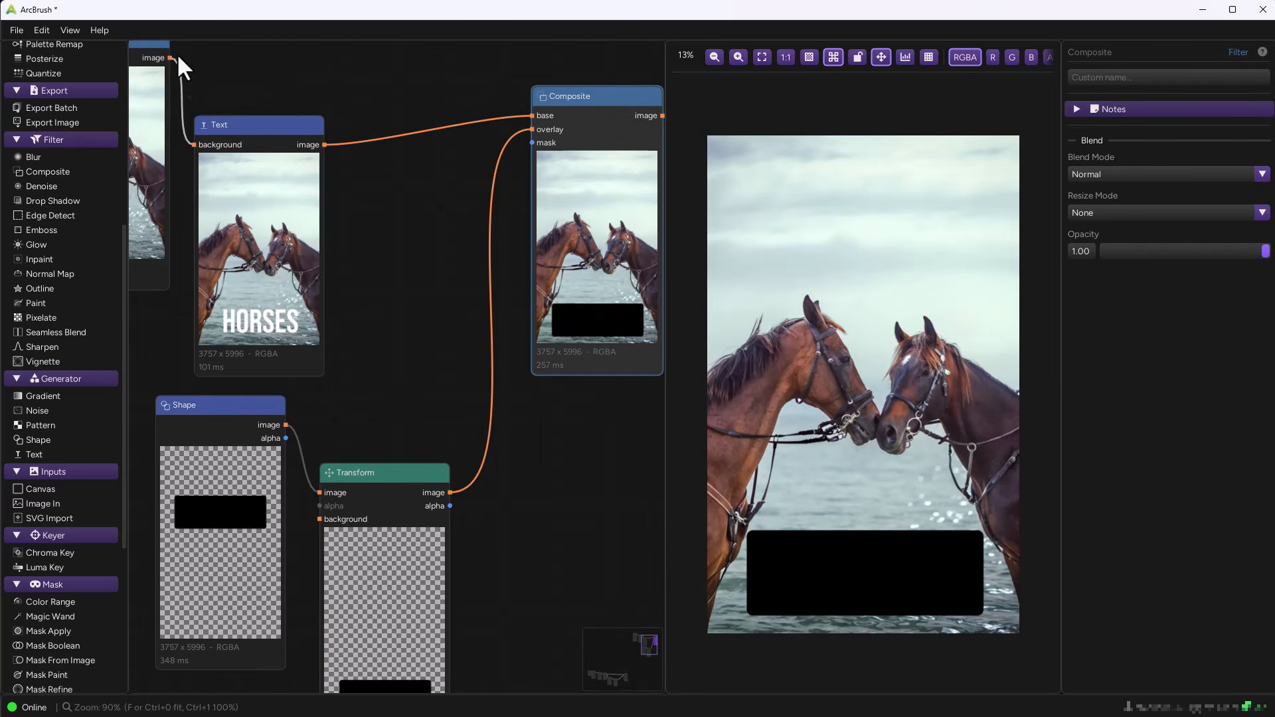
{"action": "left_click_drag", "start_coordinate": [170, 58], "coordinate": [530, 115]}
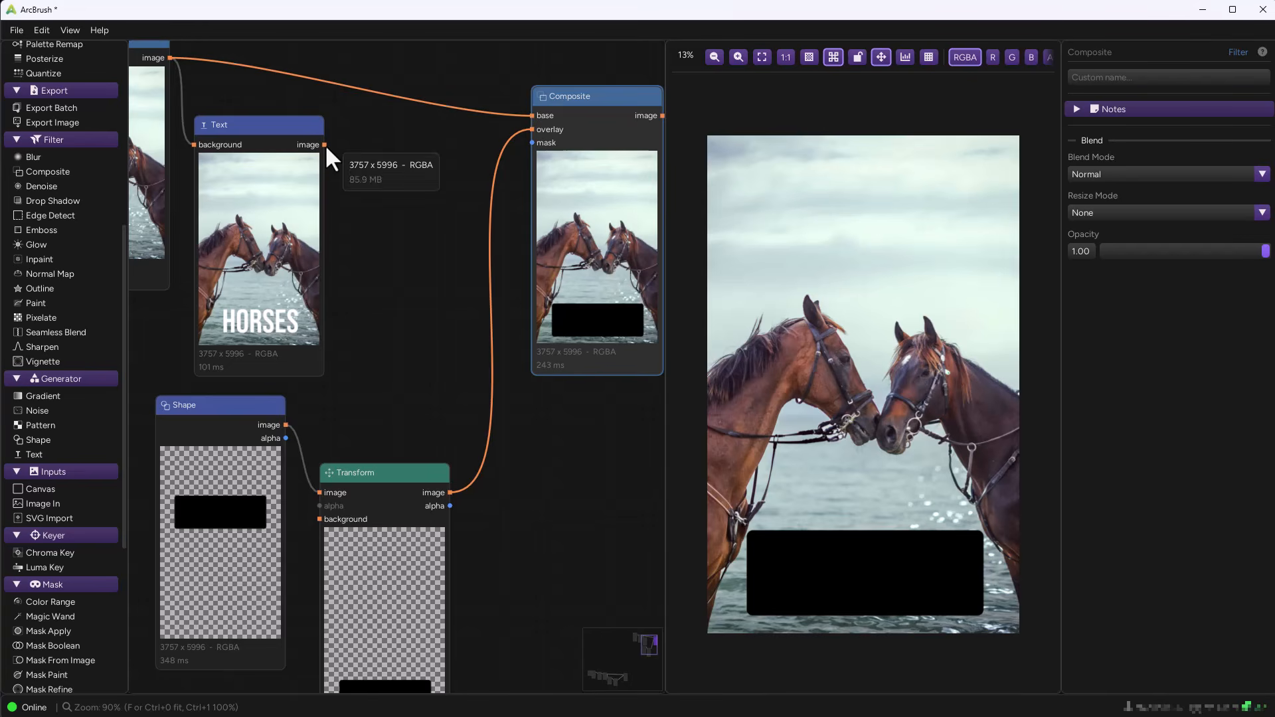
- Detach the Text node's background and add a second Composite node with the Transform image as base and the Text image as overlay
{"action": "left_click_drag", "start_coordinate": [325, 145], "coordinate": [375, 190]}
{"action": "left_click", "coordinate": [455, 308]}
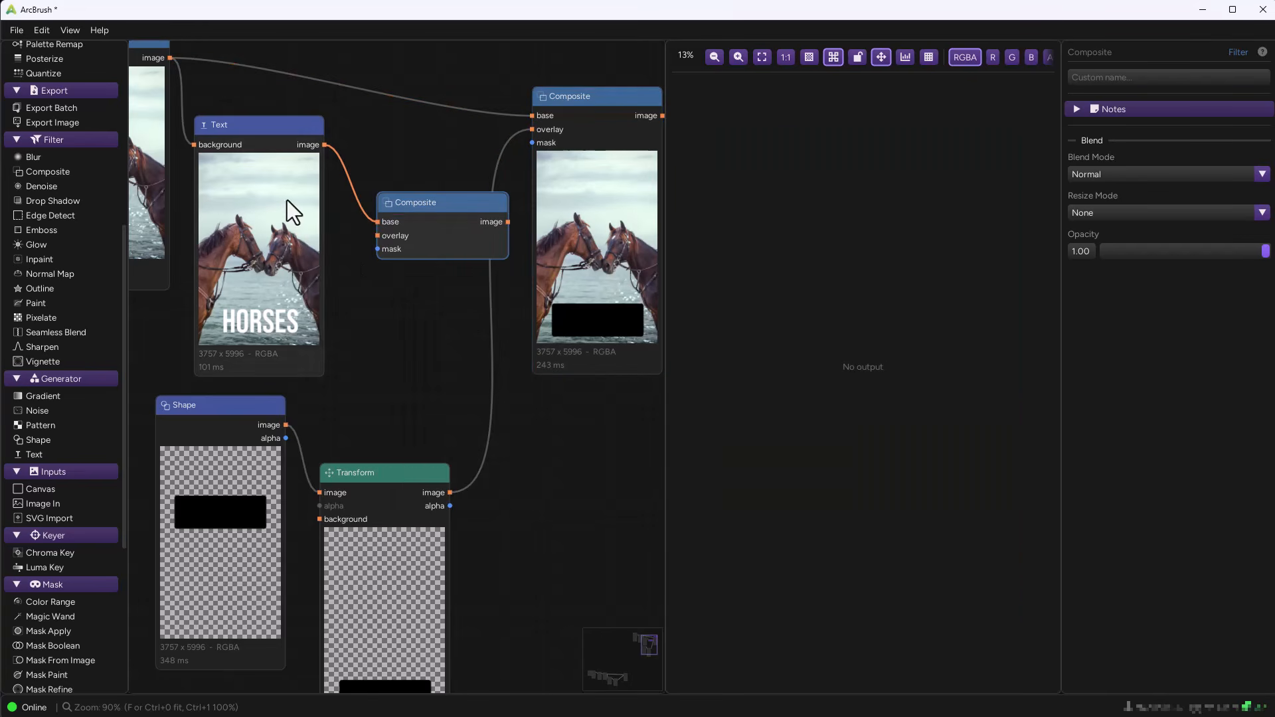
{"action": "left_click_drag", "start_coordinate": [189, 142], "coordinate": [289, 255]}
{"action": "left_click_drag", "start_coordinate": [450, 493], "coordinate": [375, 216]}
{"action": "left_click_drag", "start_coordinate": [312, 139], "coordinate": [301, 129]}
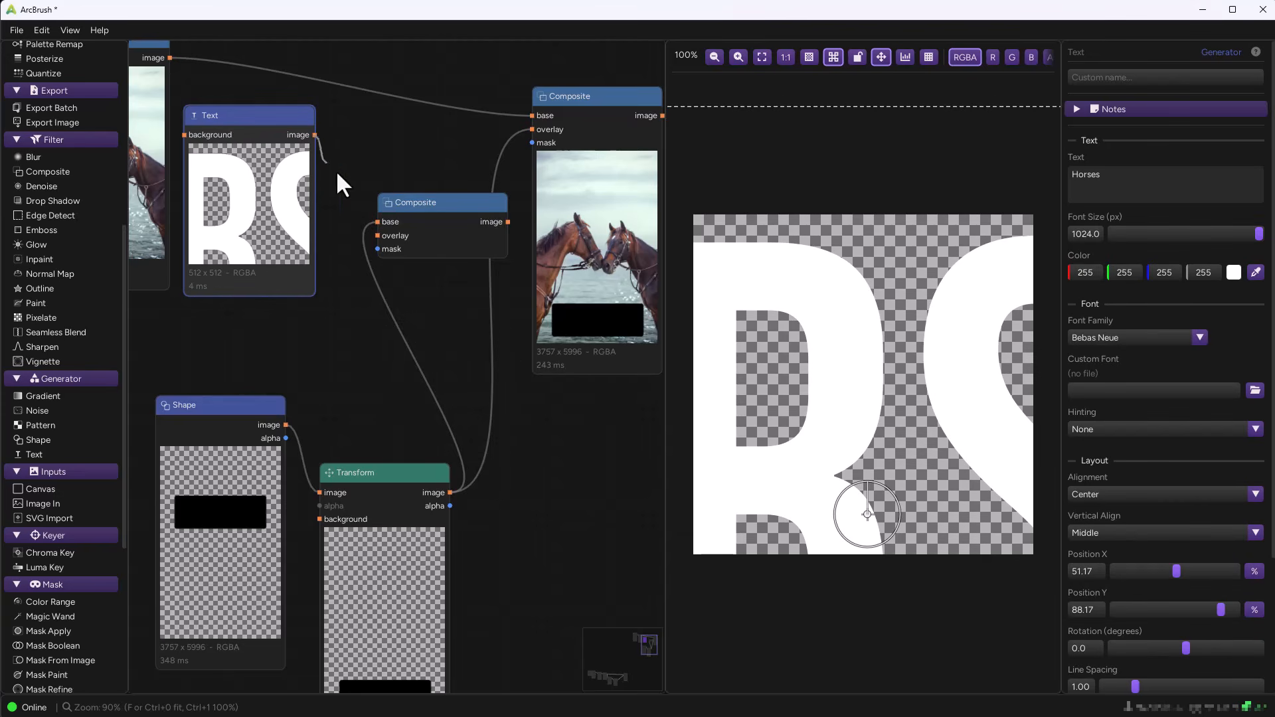
{"action": "left_click_drag", "start_coordinate": [337, 174], "coordinate": [424, 227]}
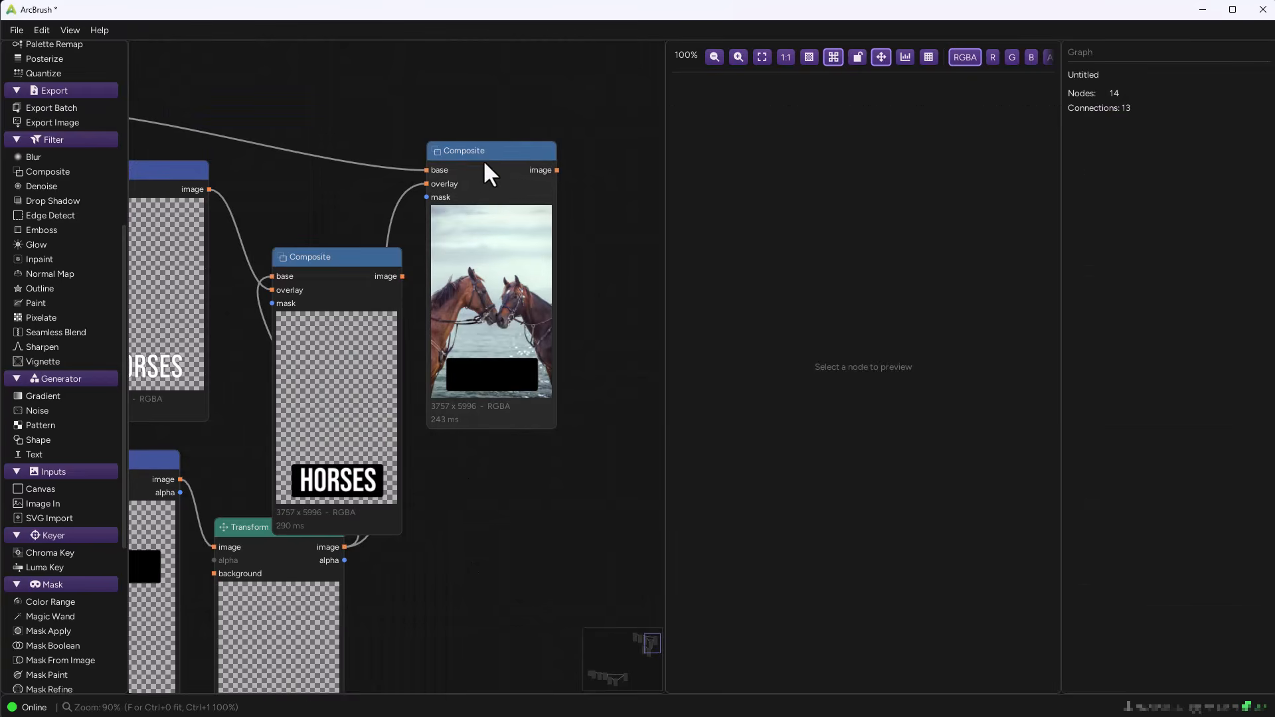
- Connect the text-and-rectangle Composite to the final Composite's overlay, and space out the Composite and Transform nodes
{"action": "left_click_drag", "start_coordinate": [484, 162], "coordinate": [638, 171]}
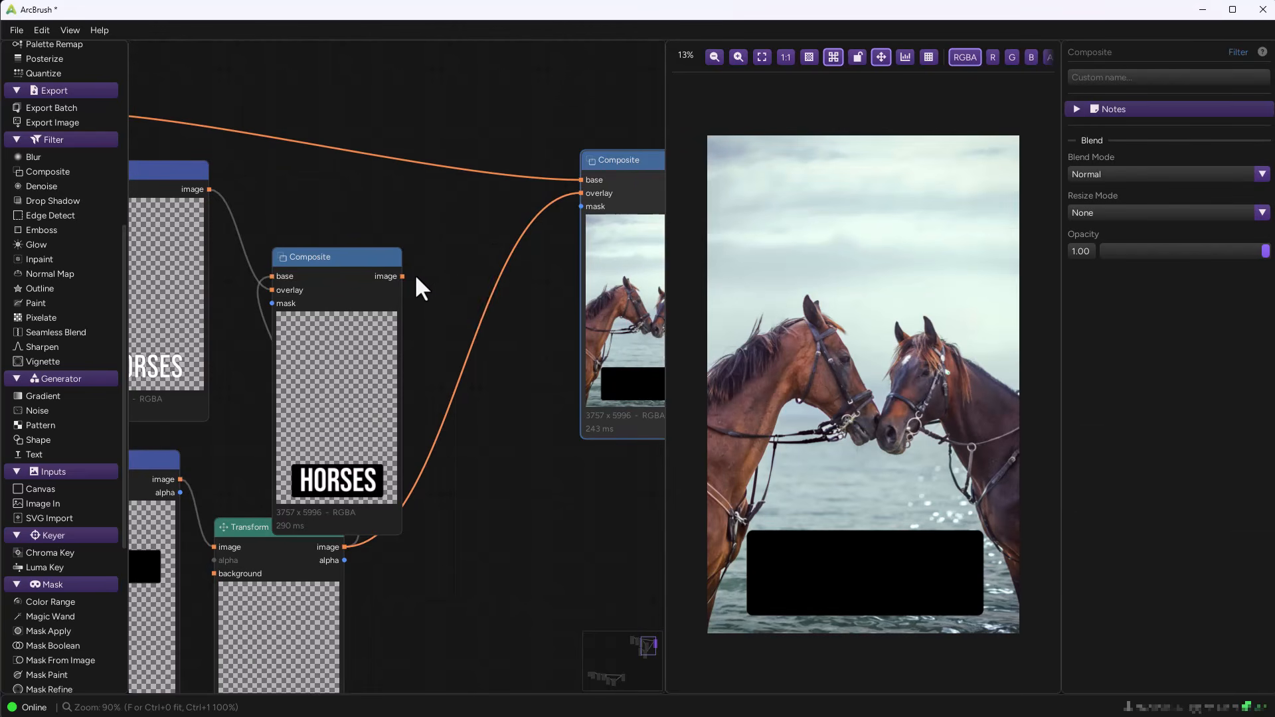
{"action": "left_click_drag", "start_coordinate": [403, 277], "coordinate": [581, 193]}
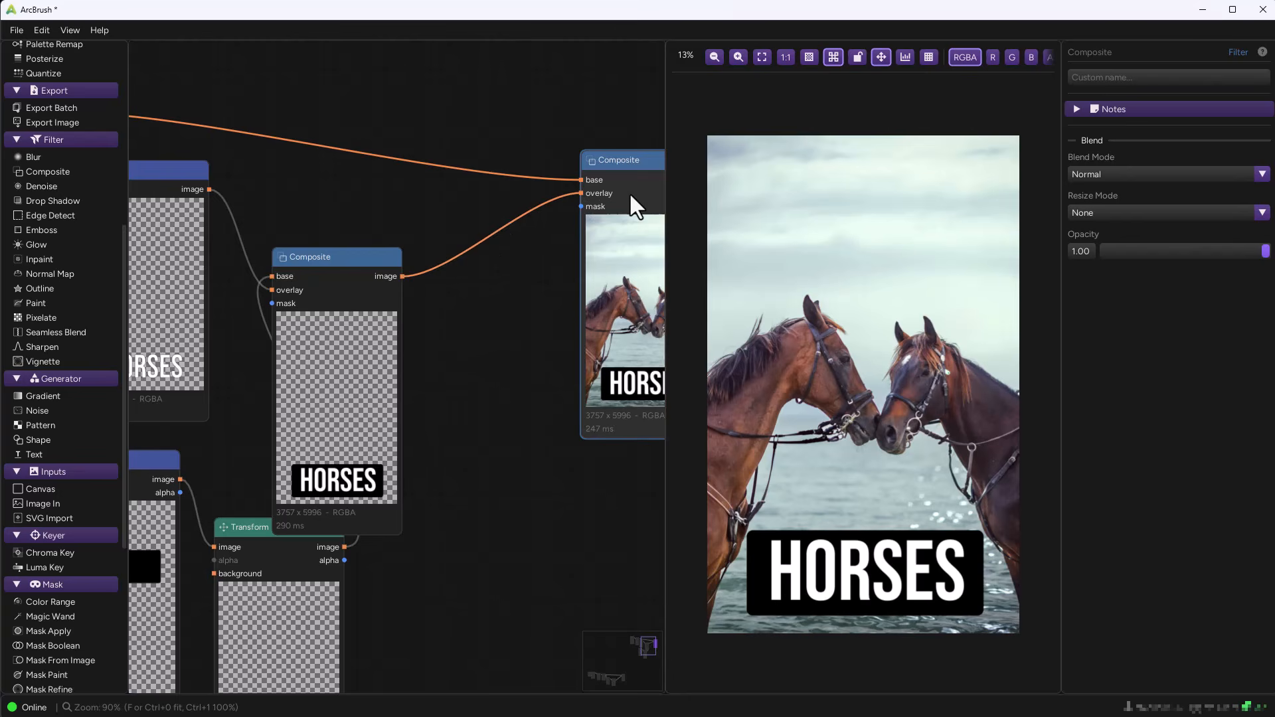
{"action": "scroll", "coordinate": [487, 425], "scroll_direction": "down", "scroll_amount": 1}
{"action": "left_click_drag", "start_coordinate": [458, 528], "coordinate": [531, 399]}
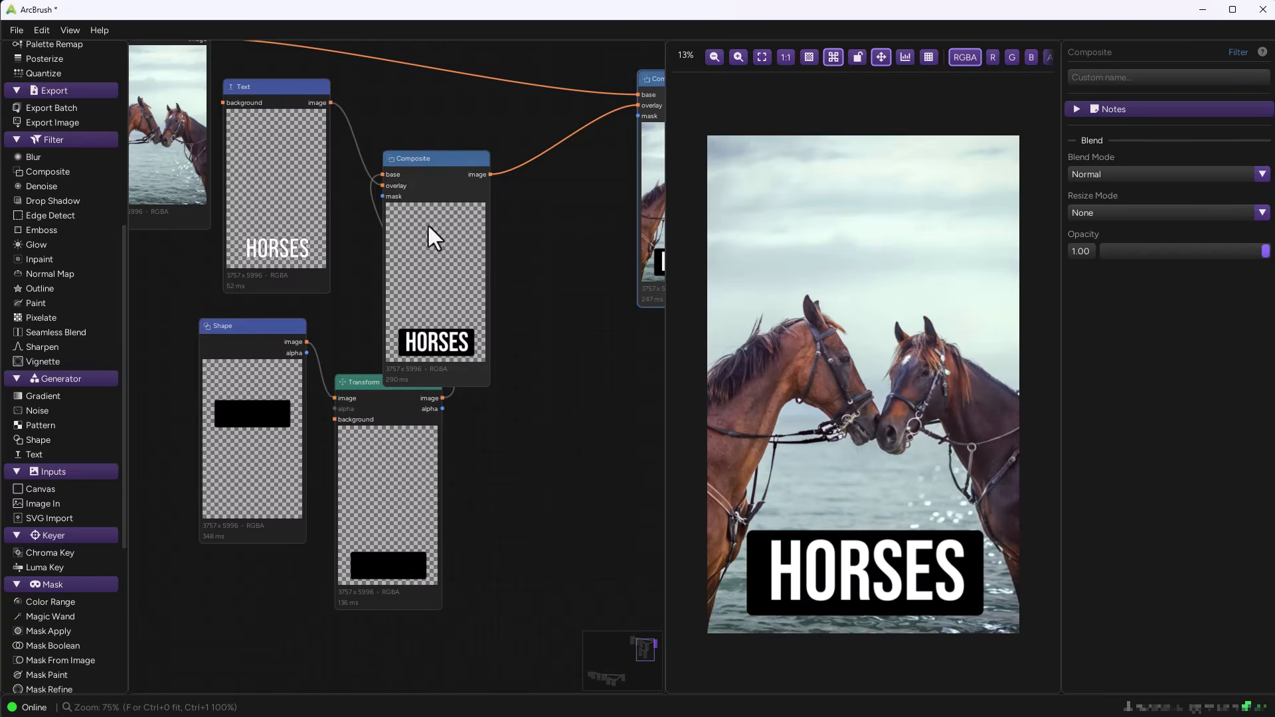
{"action": "left_click_drag", "start_coordinate": [447, 169], "coordinate": [543, 169]}
{"action": "left_click_drag", "start_coordinate": [380, 446], "coordinate": [357, 538]}
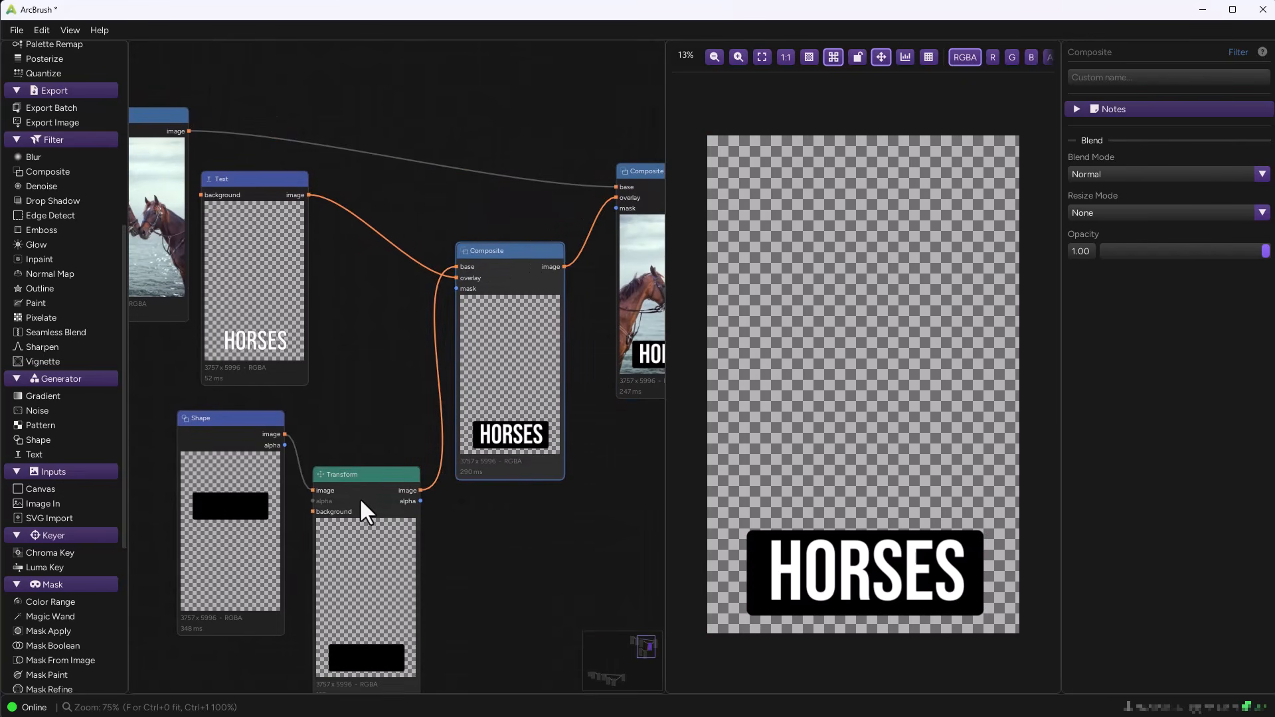
{"action": "left_click_drag", "start_coordinate": [351, 482], "coordinate": [349, 427]}
- Select the seven nodes of the horse graph, create a group from them, and move the group down to free canvas space
{"action": "scroll", "coordinate": [351, 426], "scroll_direction": "down", "scroll_amount": 12}
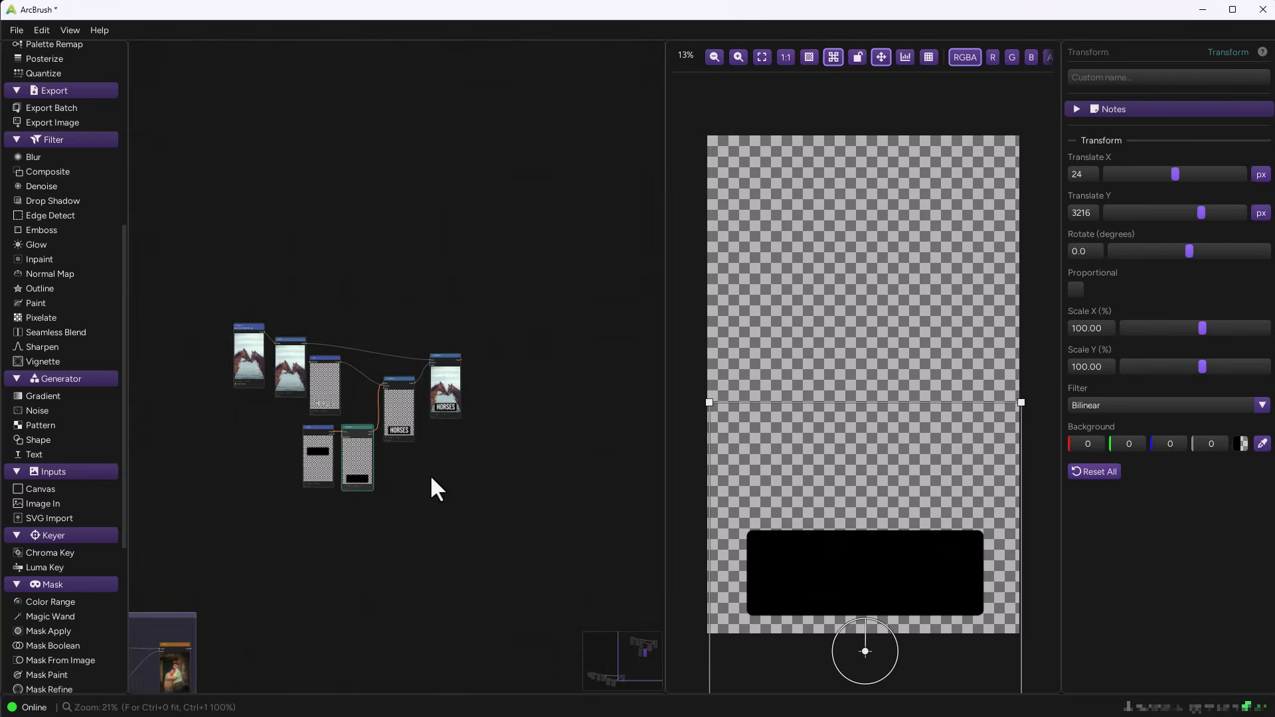
{"action": "scroll", "coordinate": [429, 474], "scroll_direction": "up", "scroll_amount": 7}
{"action": "left_click", "coordinate": [397, 408]}
{"action": "key", "text": "ctrl+a"}
{"action": "left_click", "coordinate": [1132, 140]}
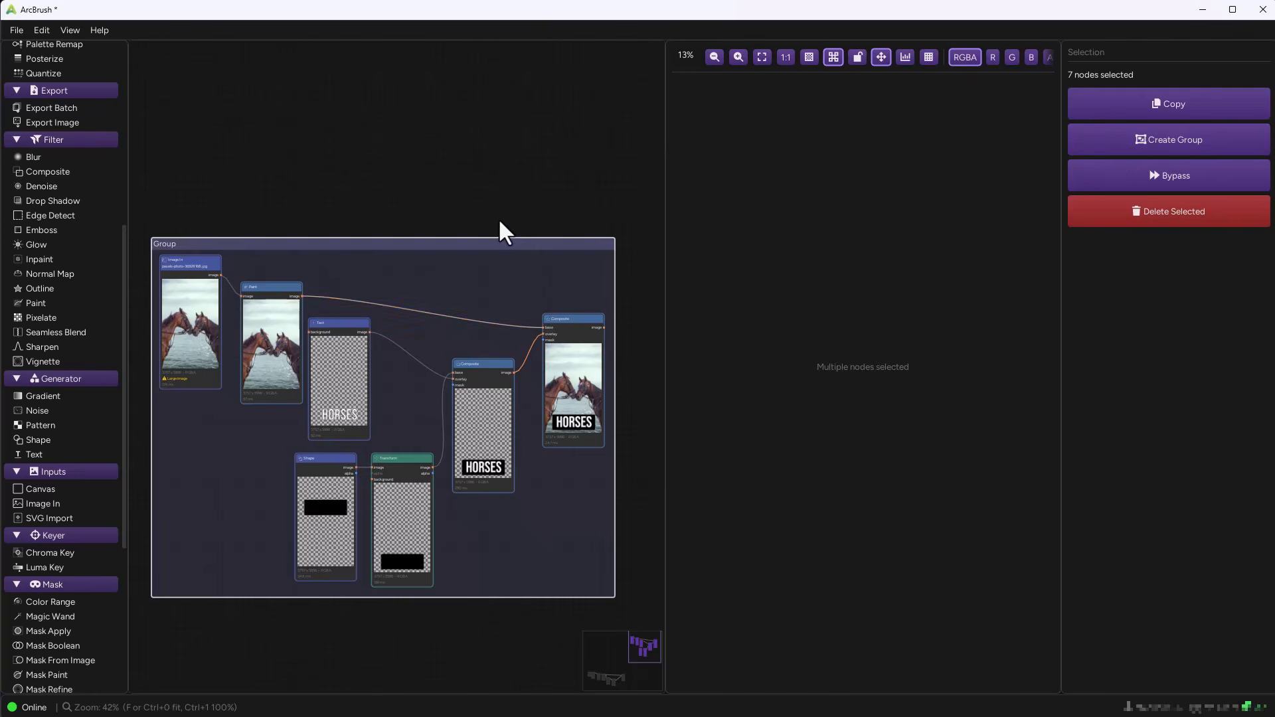
{"action": "left_click_drag", "start_coordinate": [493, 244], "coordinate": [497, 637]}
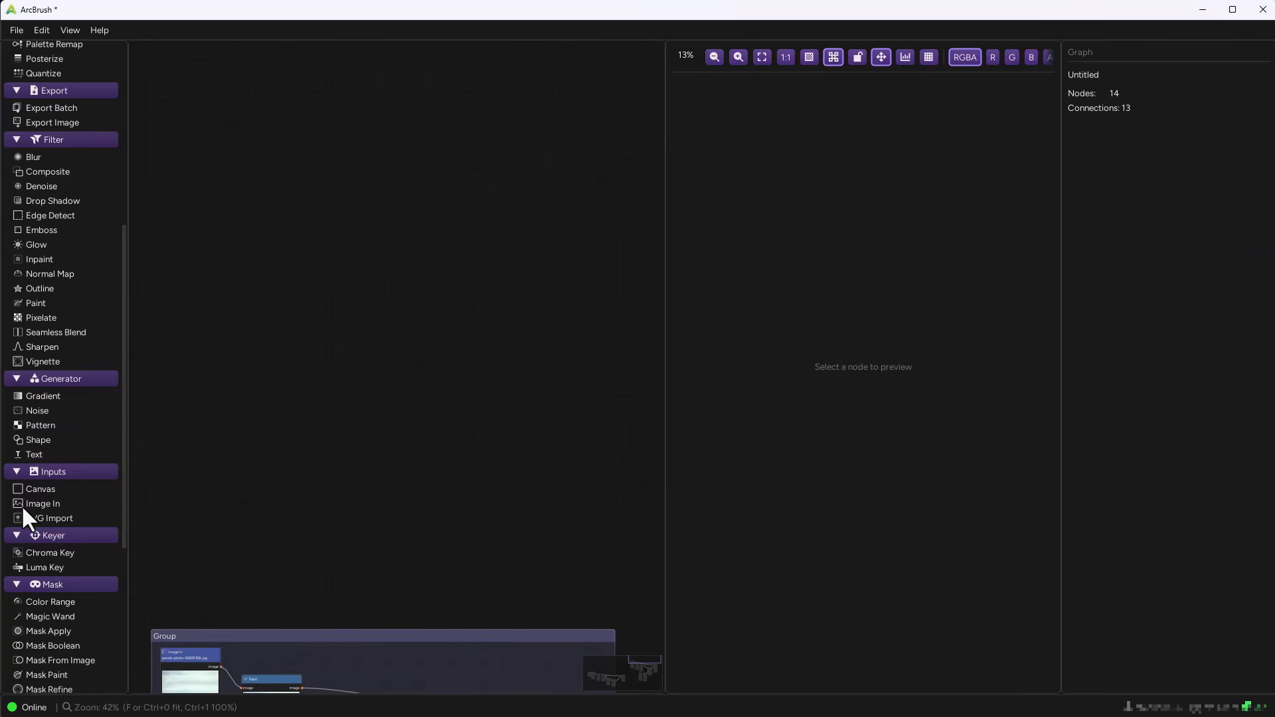
- Add Pattern, Noise and Gradient generator nodes to the empty canvas above the horse group
{"action": "left_click_drag", "start_coordinate": [40, 425], "coordinate": [396, 267]}
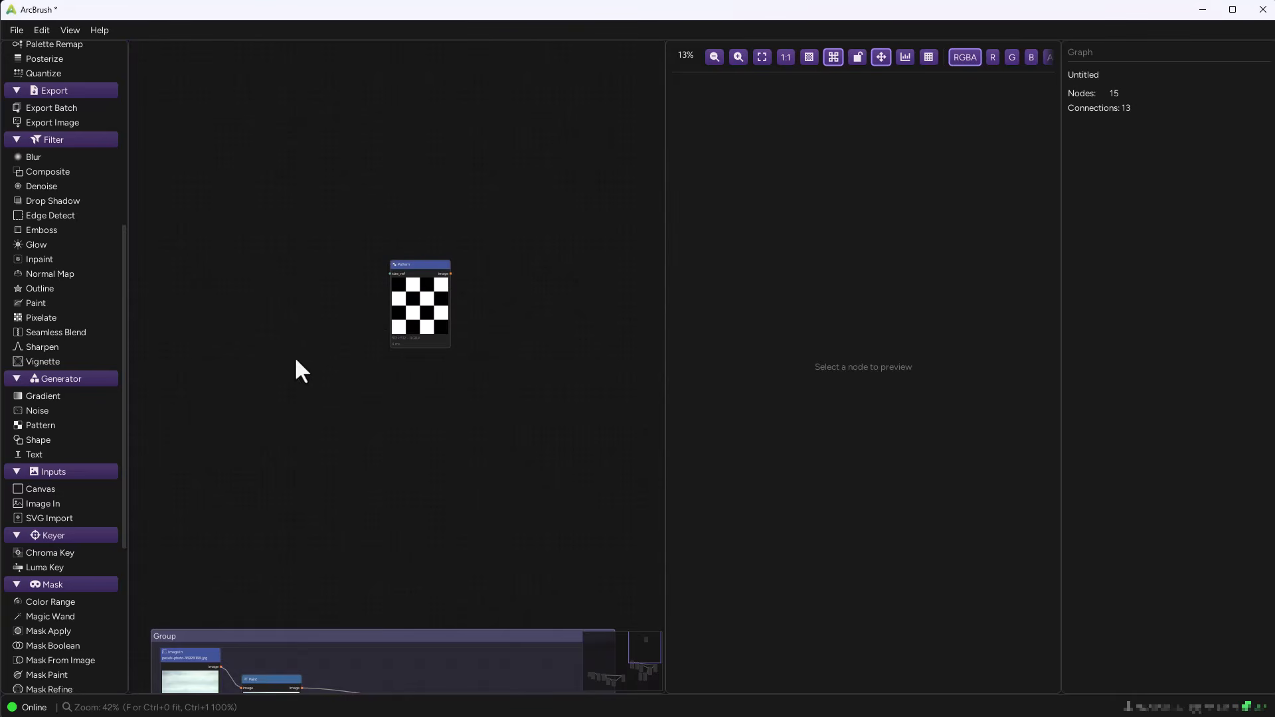
{"action": "left_click_drag", "start_coordinate": [50, 410], "coordinate": [530, 284]}
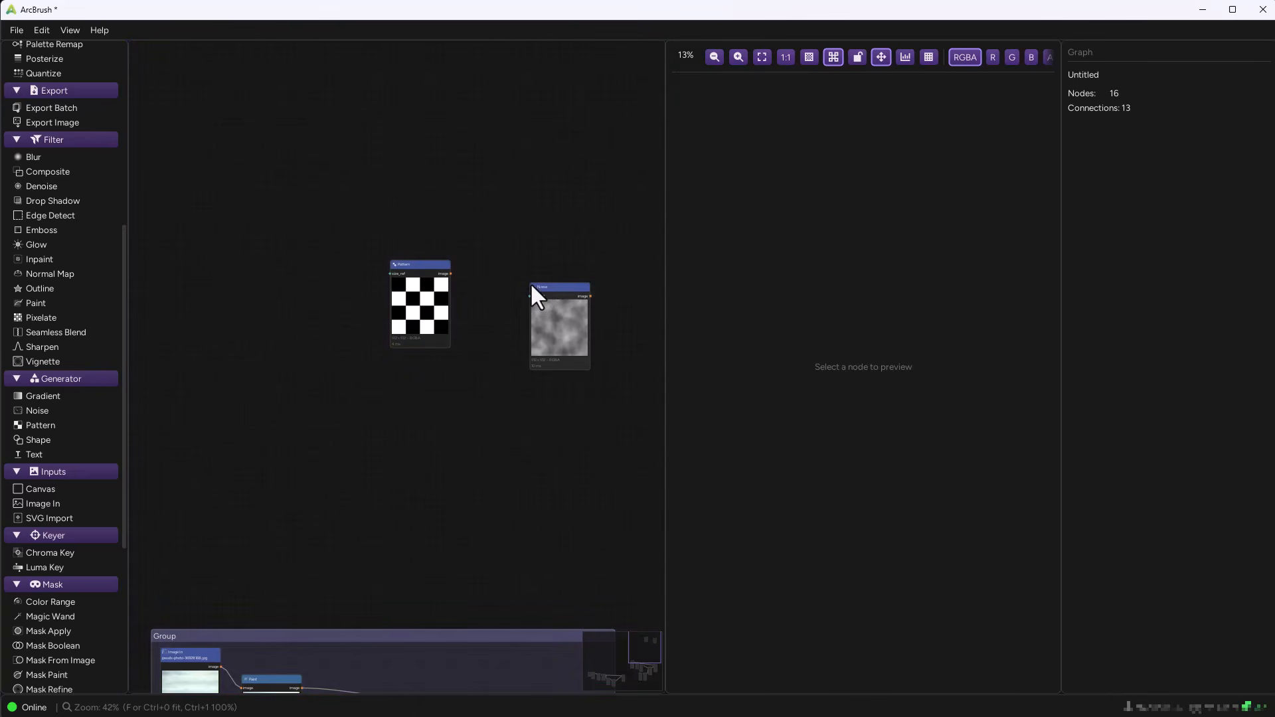
{"action": "left_click_drag", "start_coordinate": [41, 399], "coordinate": [302, 298]}
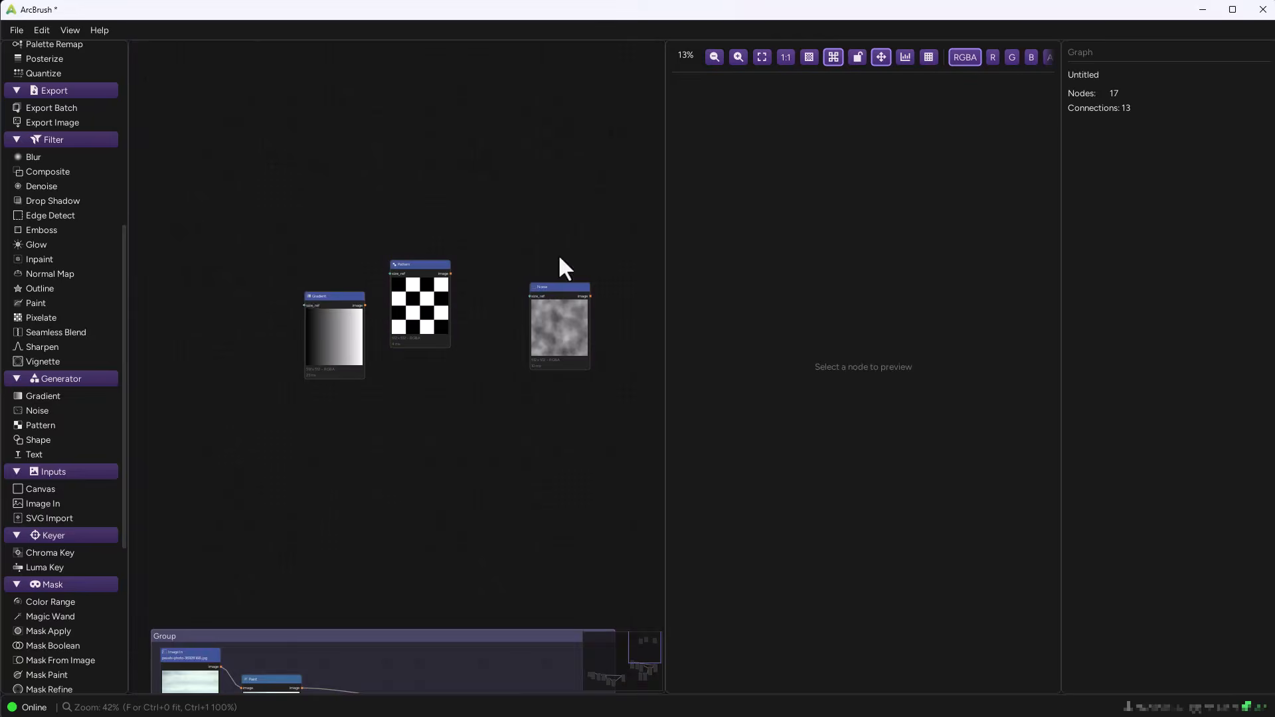
- Switch the Noise node's type to Clouds, and change it to Voronoi
{"action": "scroll", "coordinate": [562, 303], "scroll_direction": "up", "scroll_amount": 4}
{"action": "left_click", "coordinate": [561, 340]}
{"action": "left_click", "coordinate": [1141, 297]}
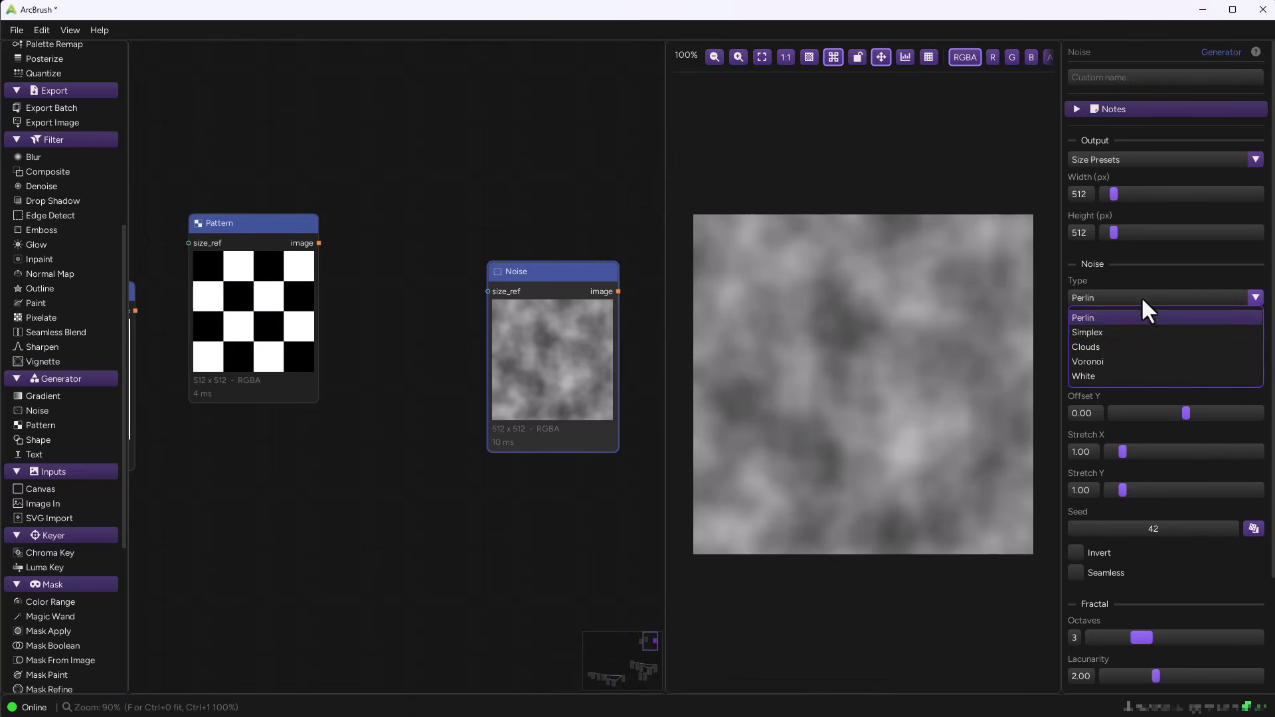
{"action": "left_click", "coordinate": [1095, 347]}
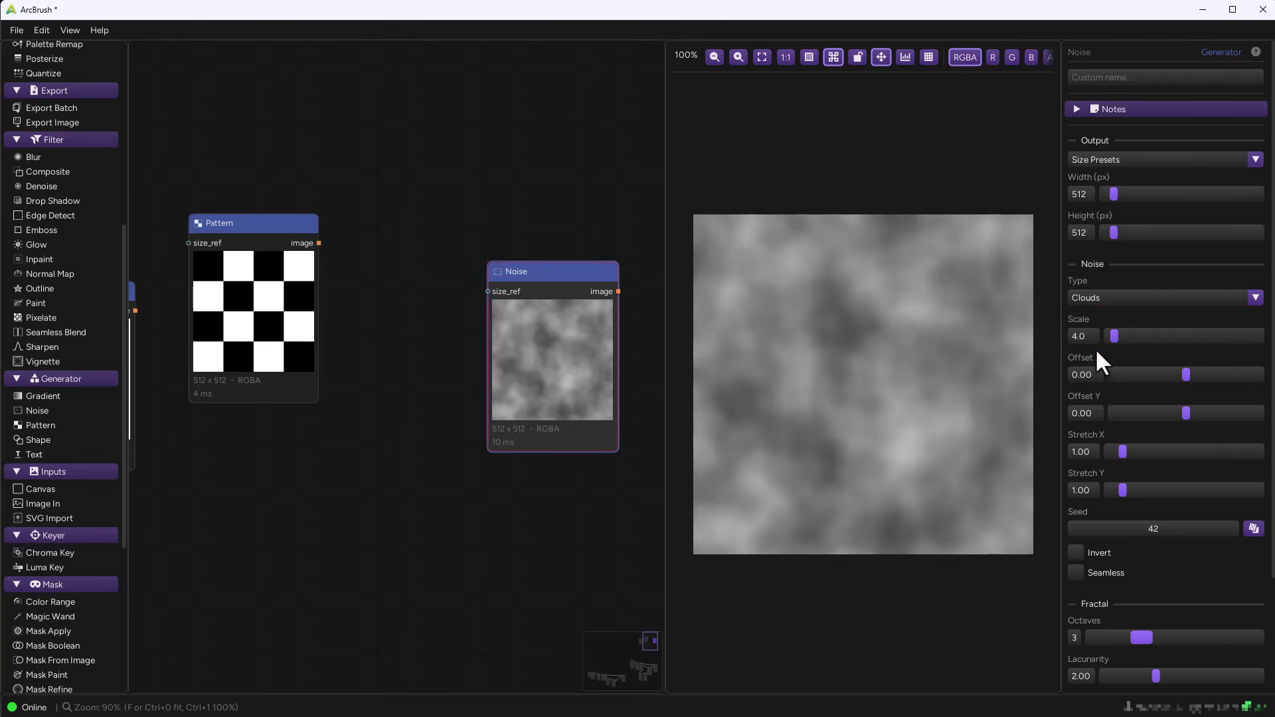
{"action": "left_click", "coordinate": [1133, 300]}
{"action": "left_click", "coordinate": [1132, 362]}
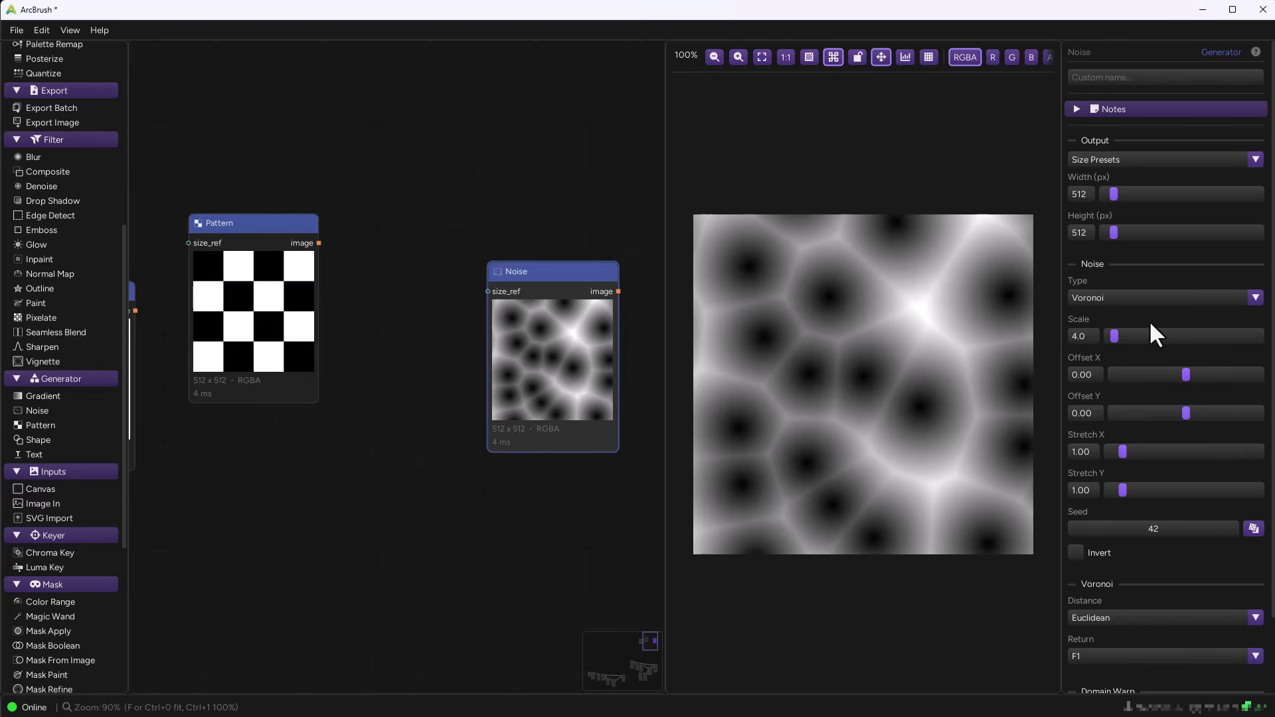
- Switch the Pattern node's type to Stripes, to Dots and finally to Hex Grid, and place the Noise node directly below it
{"action": "left_click", "coordinate": [301, 274]}
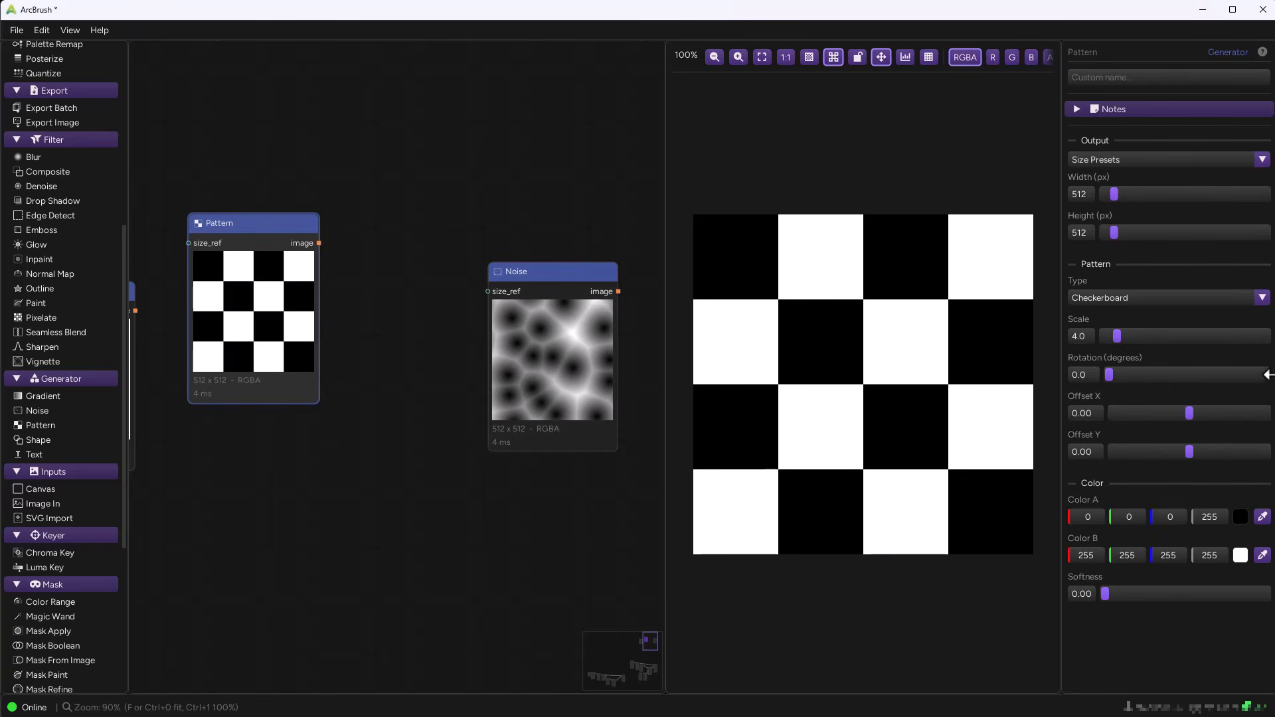
{"action": "left_click", "coordinate": [1170, 296]}
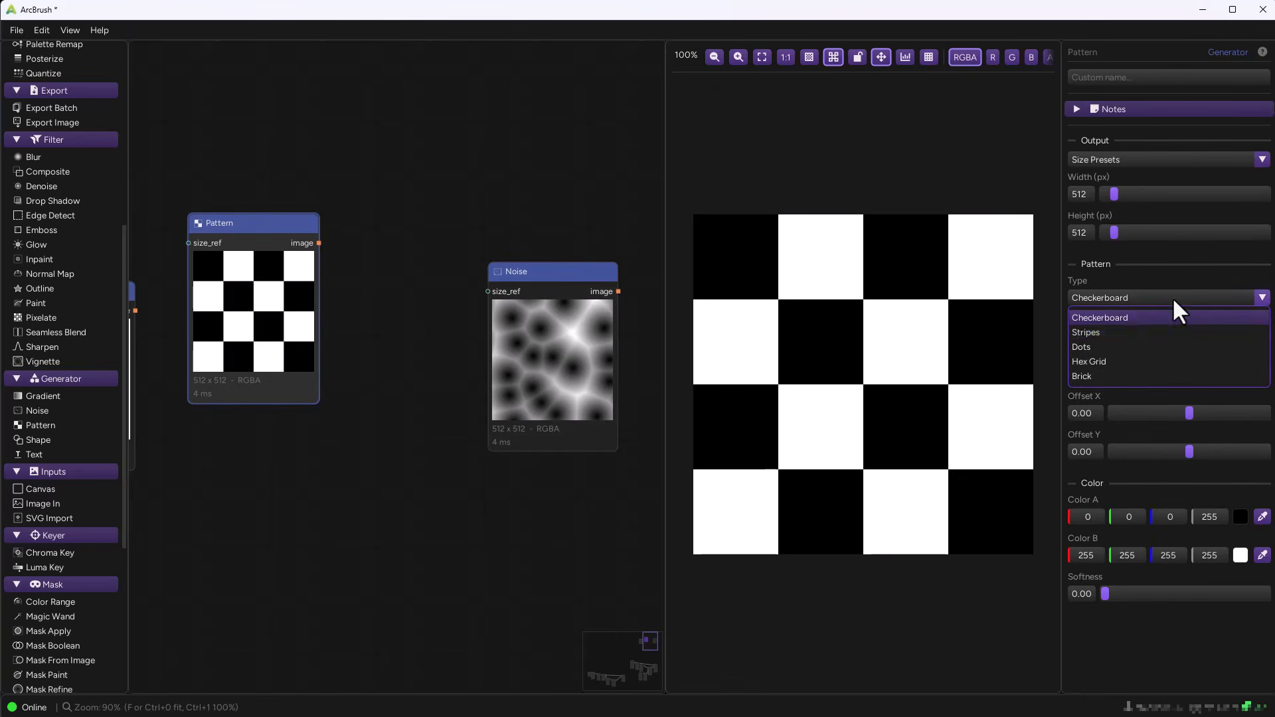
{"action": "left_click", "coordinate": [1112, 336]}
{"action": "left_click", "coordinate": [1135, 300]}
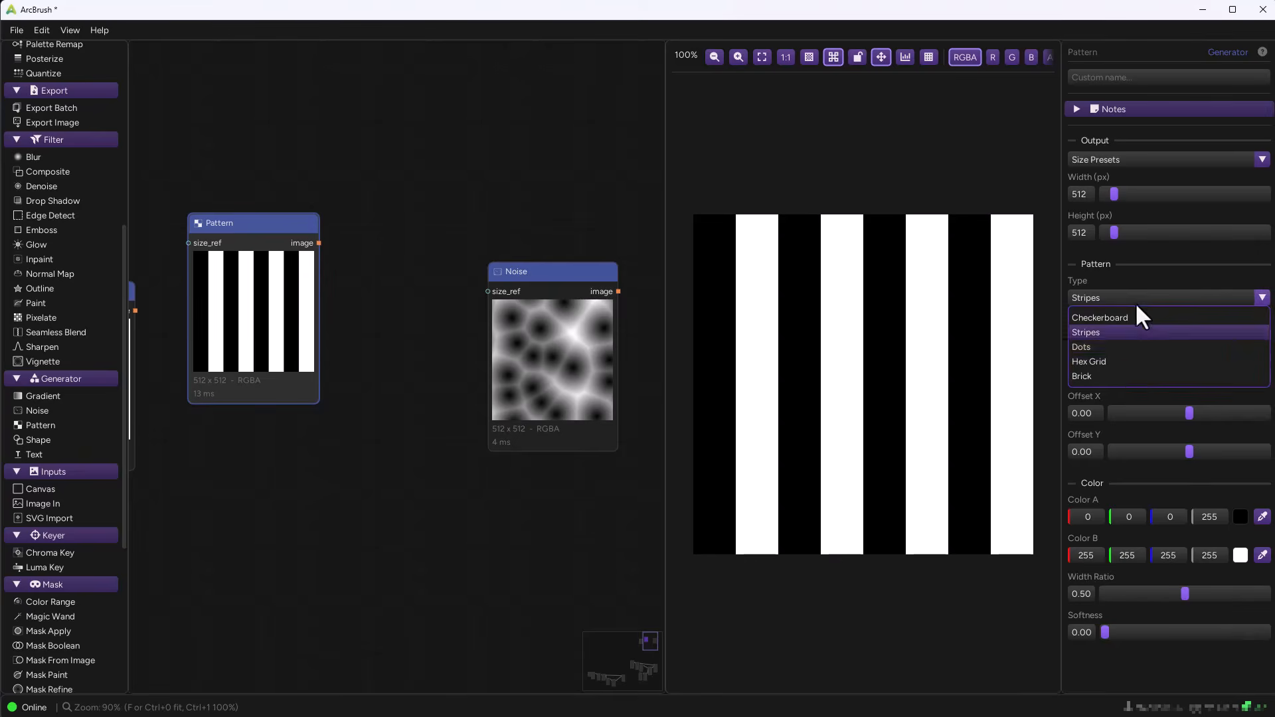
{"action": "left_click", "coordinate": [1117, 349]}
{"action": "left_click", "coordinate": [1142, 296]}
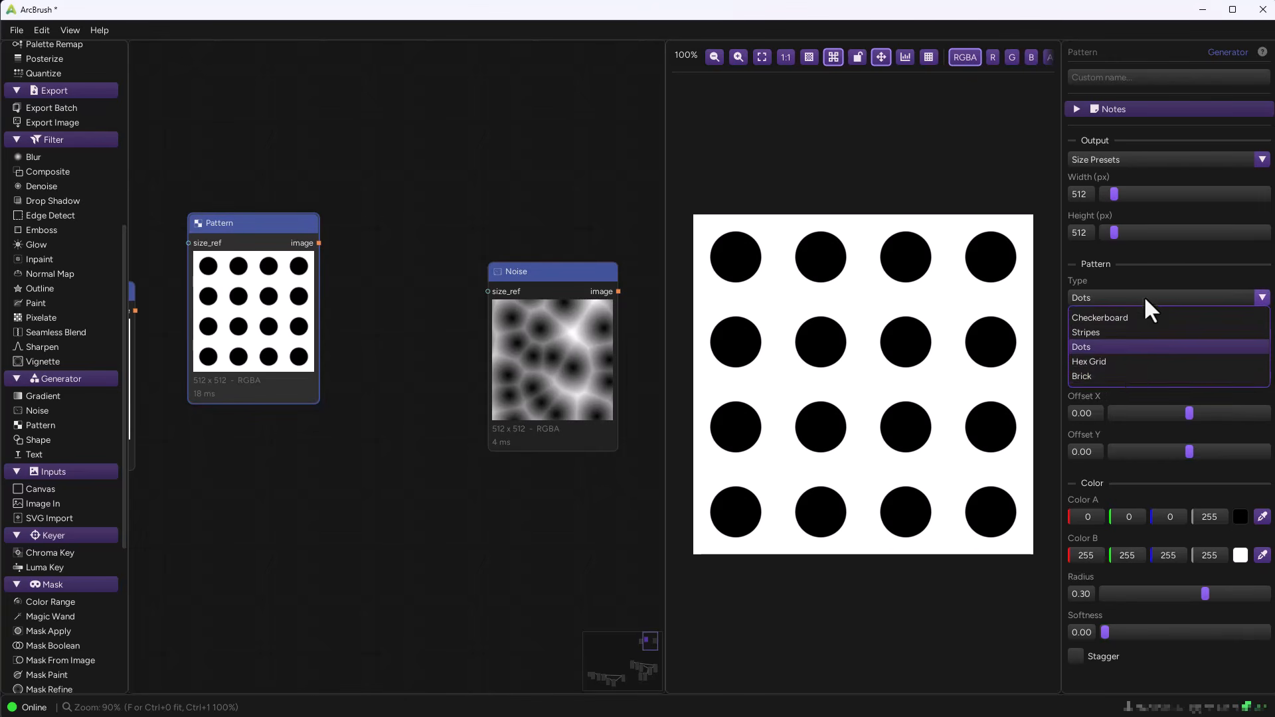
{"action": "left_click", "coordinate": [1117, 365]}
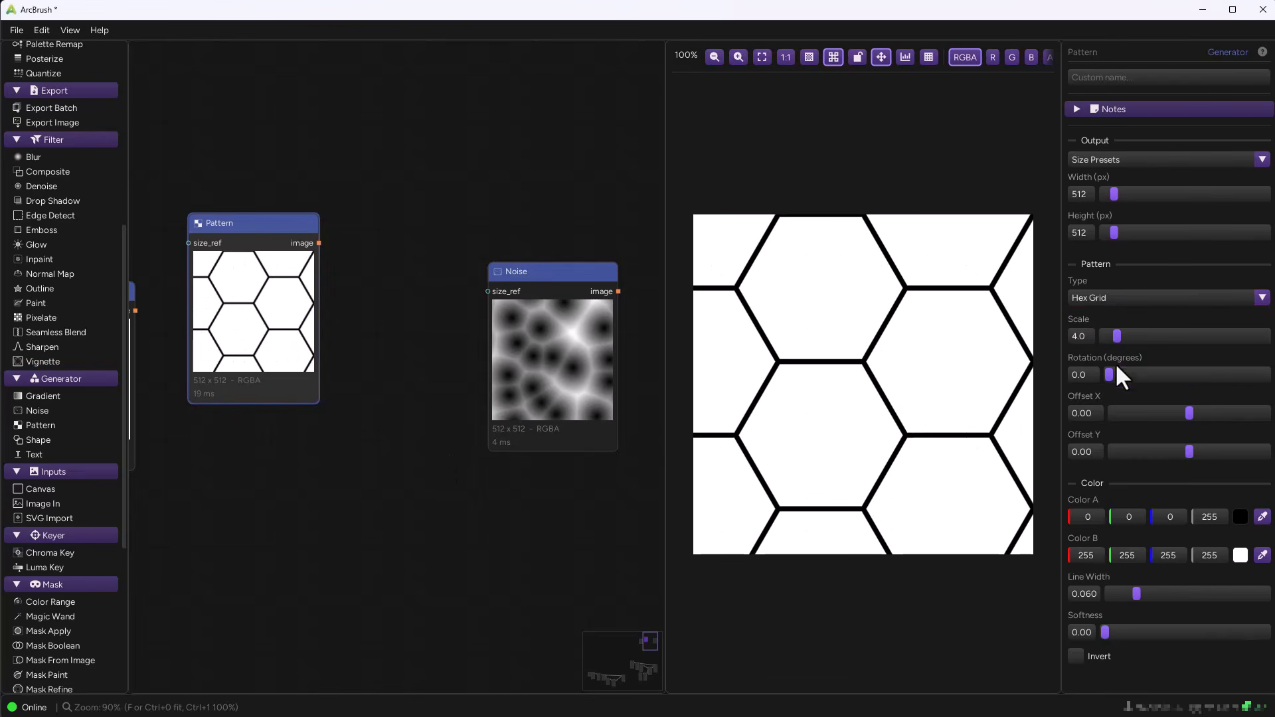
{"action": "left_click_drag", "start_coordinate": [521, 432], "coordinate": [627, 332]}
{"action": "key", "text": "Escape"}
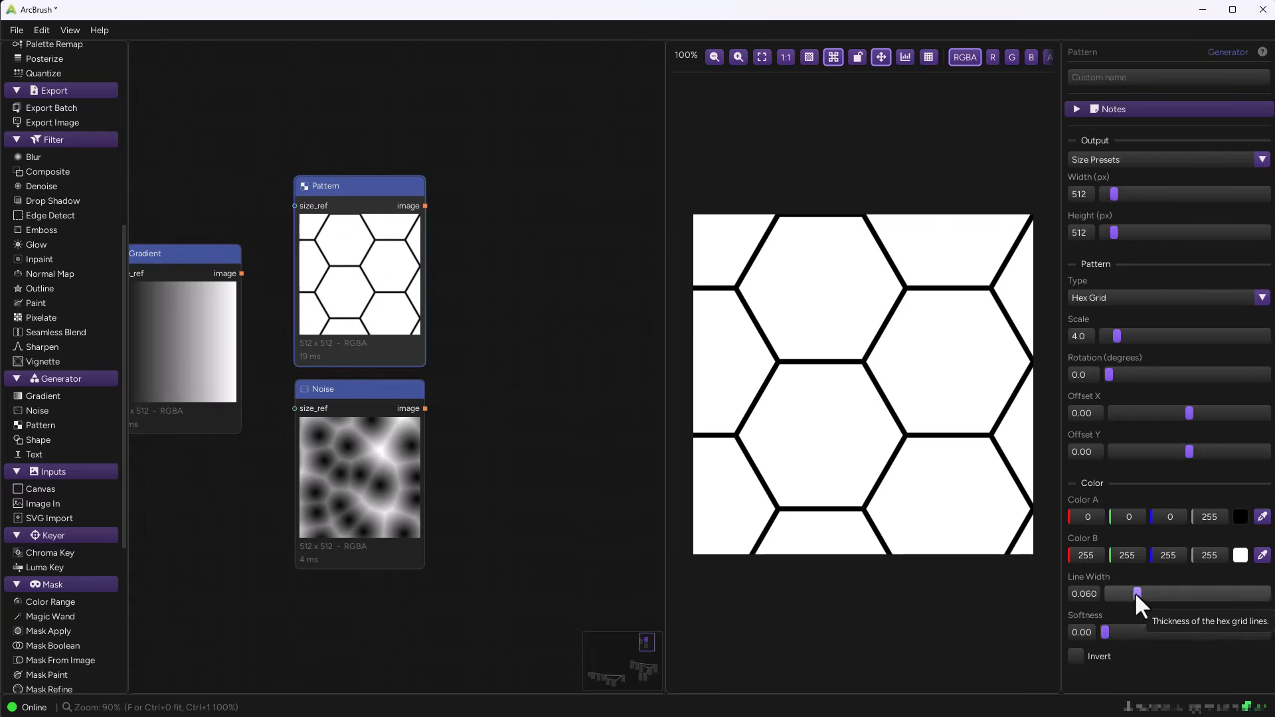
- Set the hex pattern's line width to 0.261 and its X offset to 1.13, and raise its scale for much smaller hexagons
{"action": "left_click_drag", "start_coordinate": [1135, 592], "coordinate": [1241, 603]}
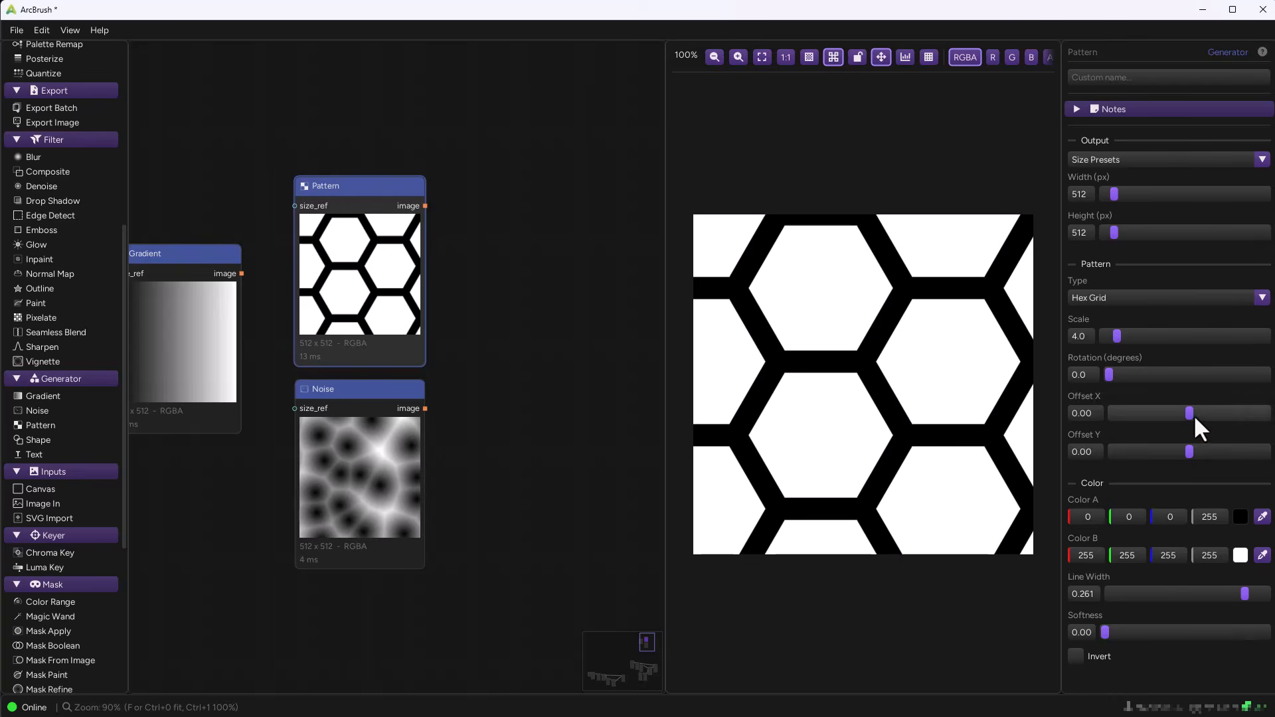
{"action": "mouse_move", "coordinate": [1194, 414]}
{"action": "left_mouse_down"}
{"action": "mouse_move", "coordinate": [1213, 421]}
{"action": "mouse_move", "coordinate": [1213, 433]}
{"action": "mouse_move", "coordinate": [1196, 427]}
{"action": "left_mouse_up"}
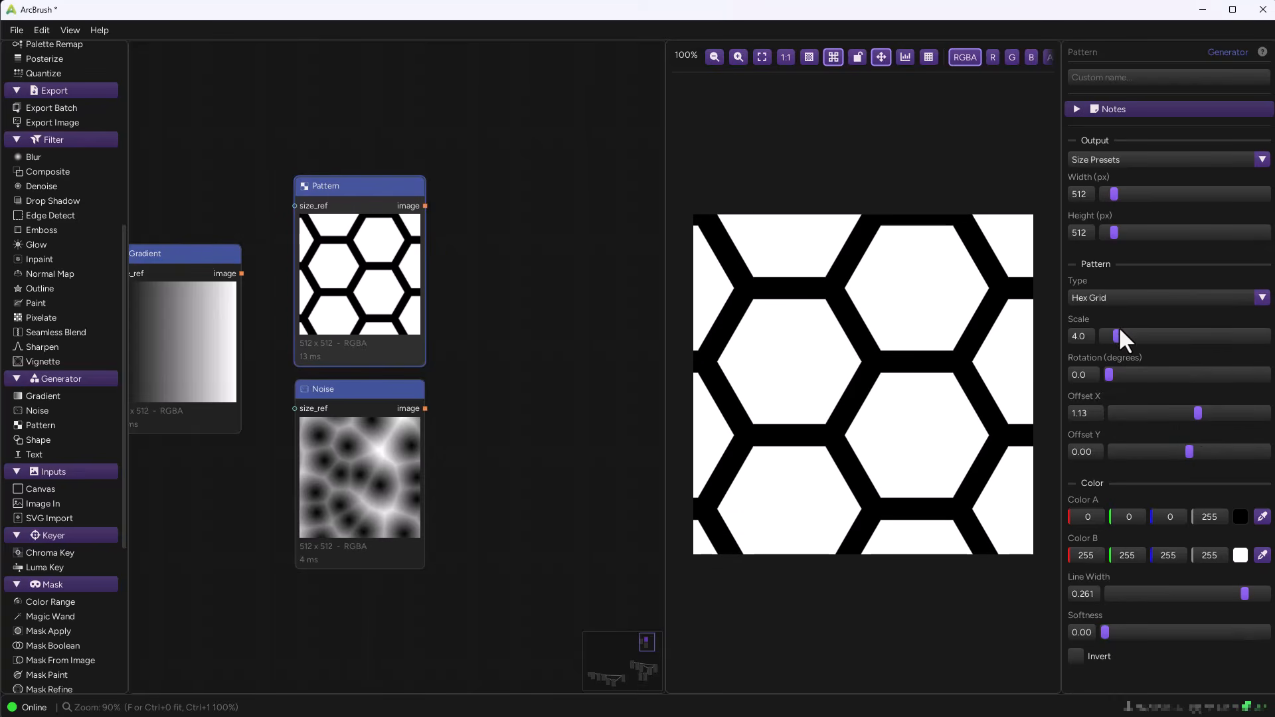
{"action": "left_click_drag", "start_coordinate": [1119, 333], "coordinate": [1154, 344]}
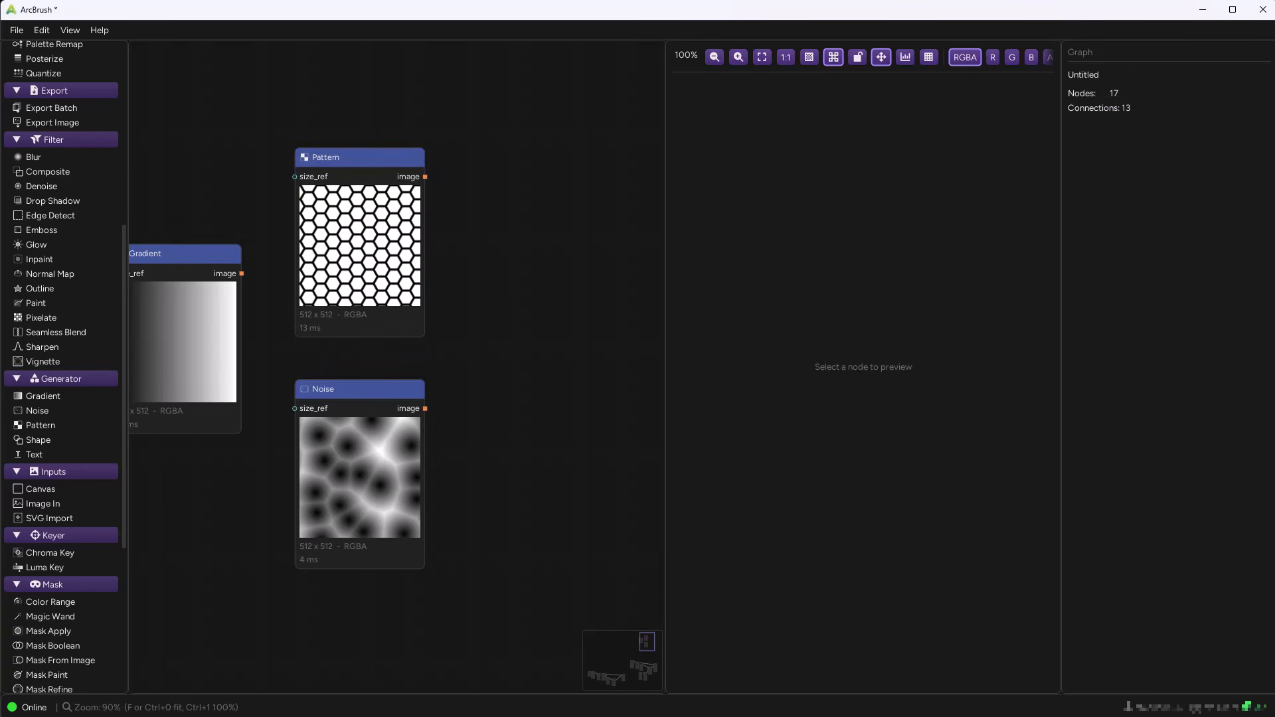
- Bring the stone texture into the graph as an Image In node beside the Pattern and Noise nodes
{"action": "left_click_drag", "start_coordinate": [448, 415], "coordinate": [480, 336]}
{"action": "left_click", "coordinate": [400, 416]}
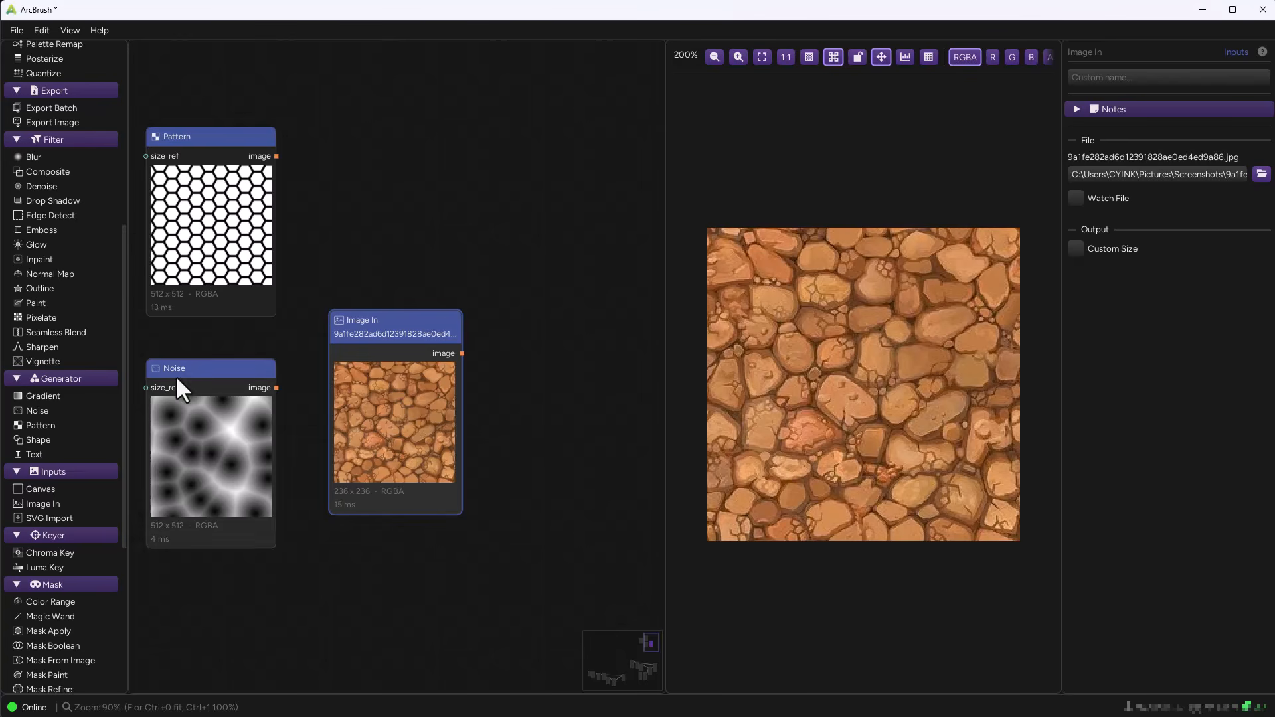
- Add a Seamless Blend node, feed it the stone texture, preview its result, and delete the node
{"action": "left_click_drag", "start_coordinate": [34, 334], "coordinate": [565, 350]}
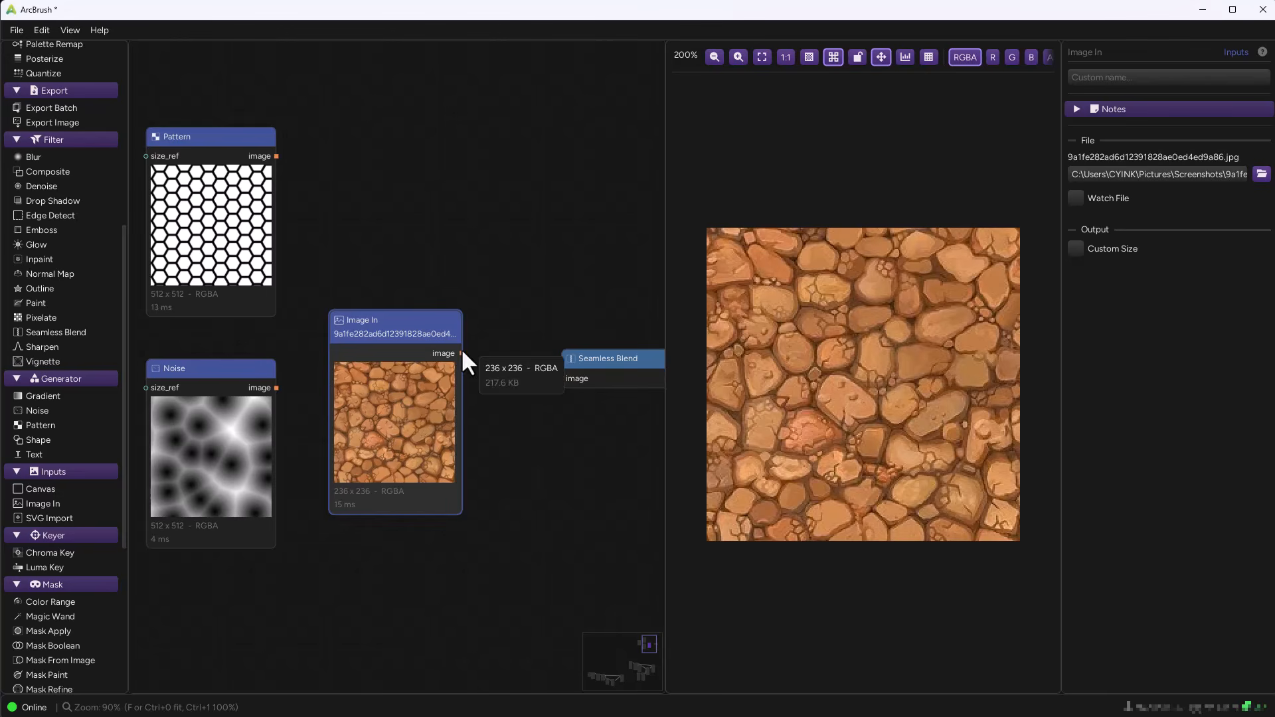
{"action": "left_click_drag", "start_coordinate": [461, 354], "coordinate": [559, 377]}
{"action": "left_click", "coordinate": [602, 362]}
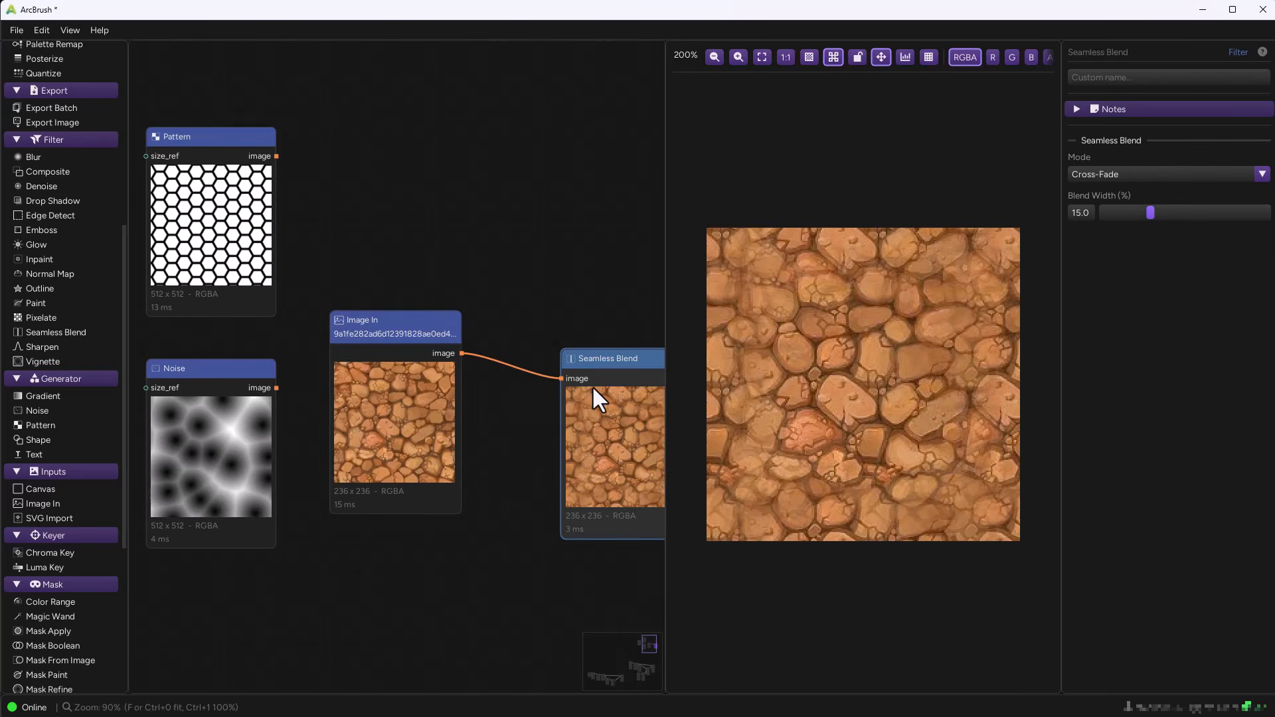
{"action": "key", "text": "Delete"}
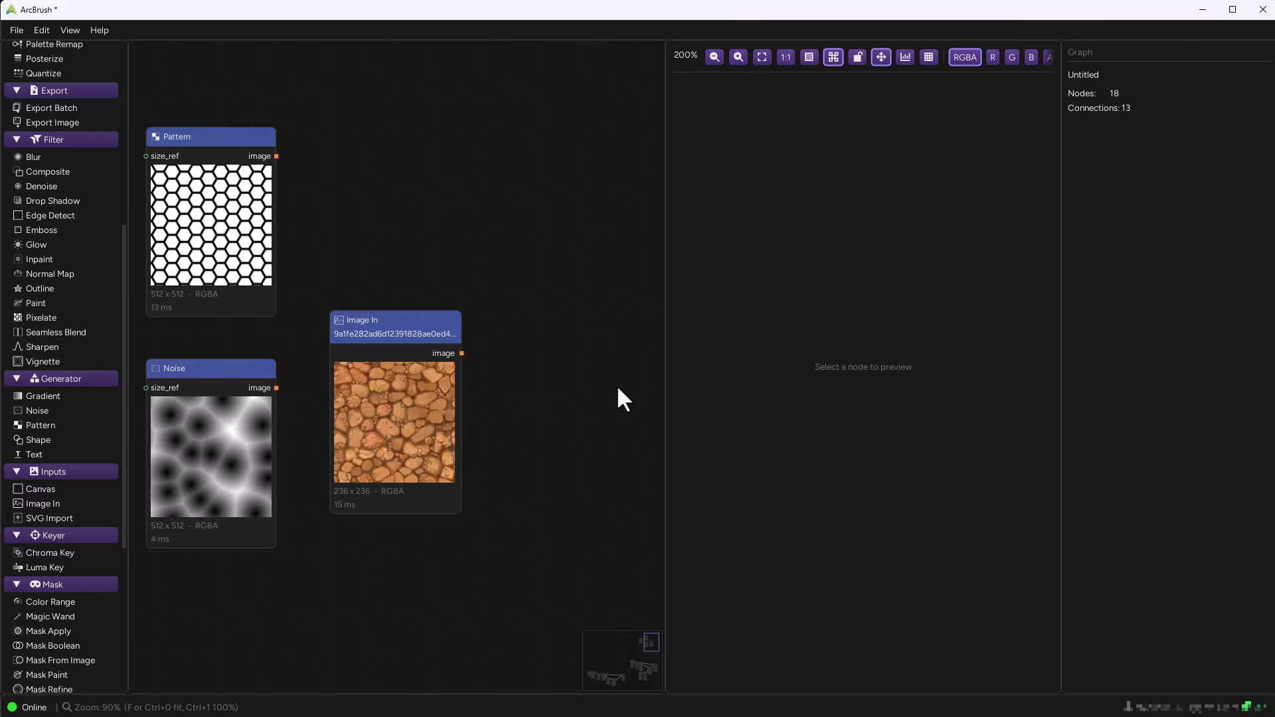
- Add an AI Upscale node, connect the stone texture's image output to it, and select it
{"action": "scroll", "coordinate": [44, 471], "scroll_direction": "up", "scroll_amount": 5}
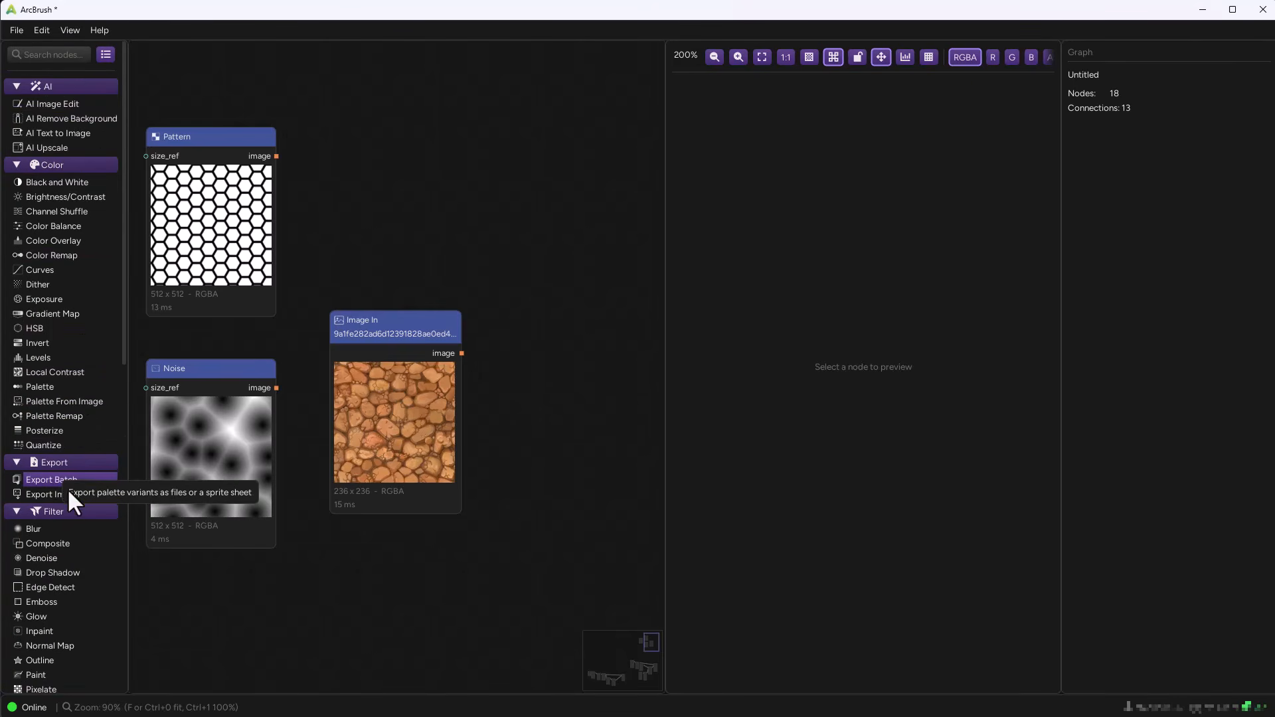
{"action": "left_click_drag", "start_coordinate": [36, 148], "coordinate": [502, 312]}
{"action": "left_click_drag", "start_coordinate": [461, 353], "coordinate": [503, 340]}
{"action": "left_click", "coordinate": [563, 341]}
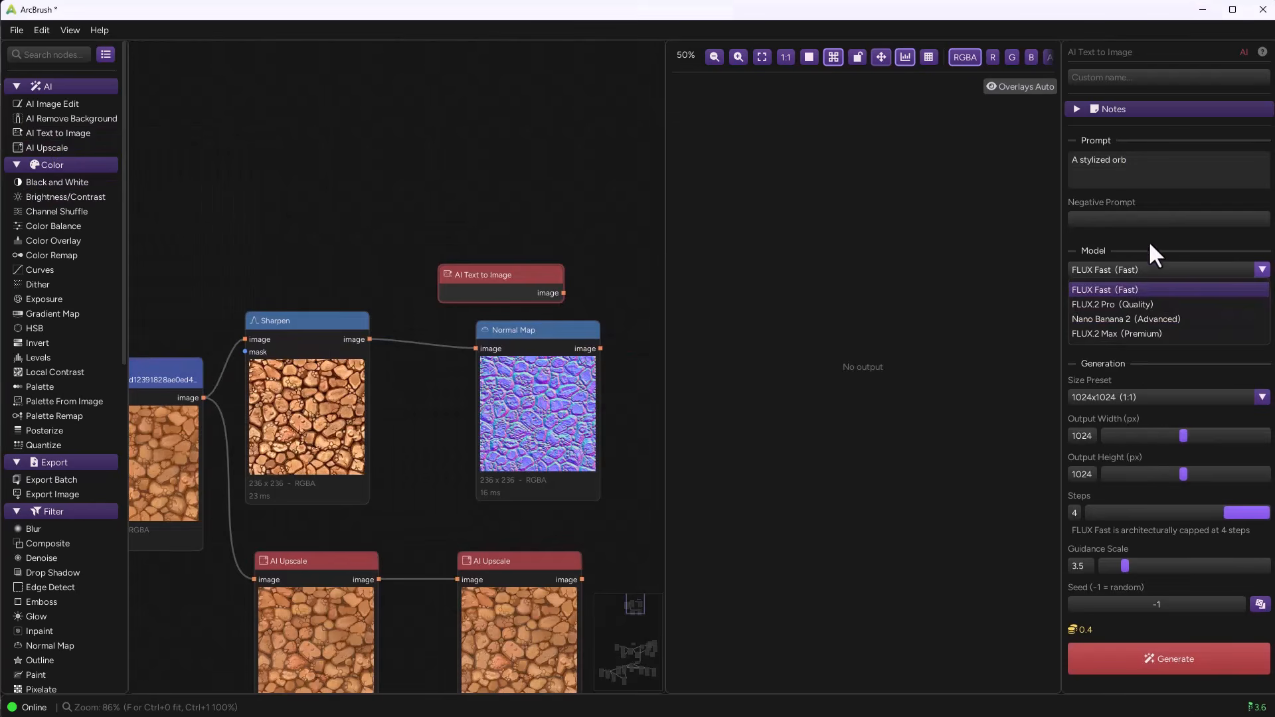
- Generate "A stylized orb" with FLUX Fast in the AI Text to Image node, and move that node above the Sharpen node
{"action": "left_click", "coordinate": [1150, 290]}
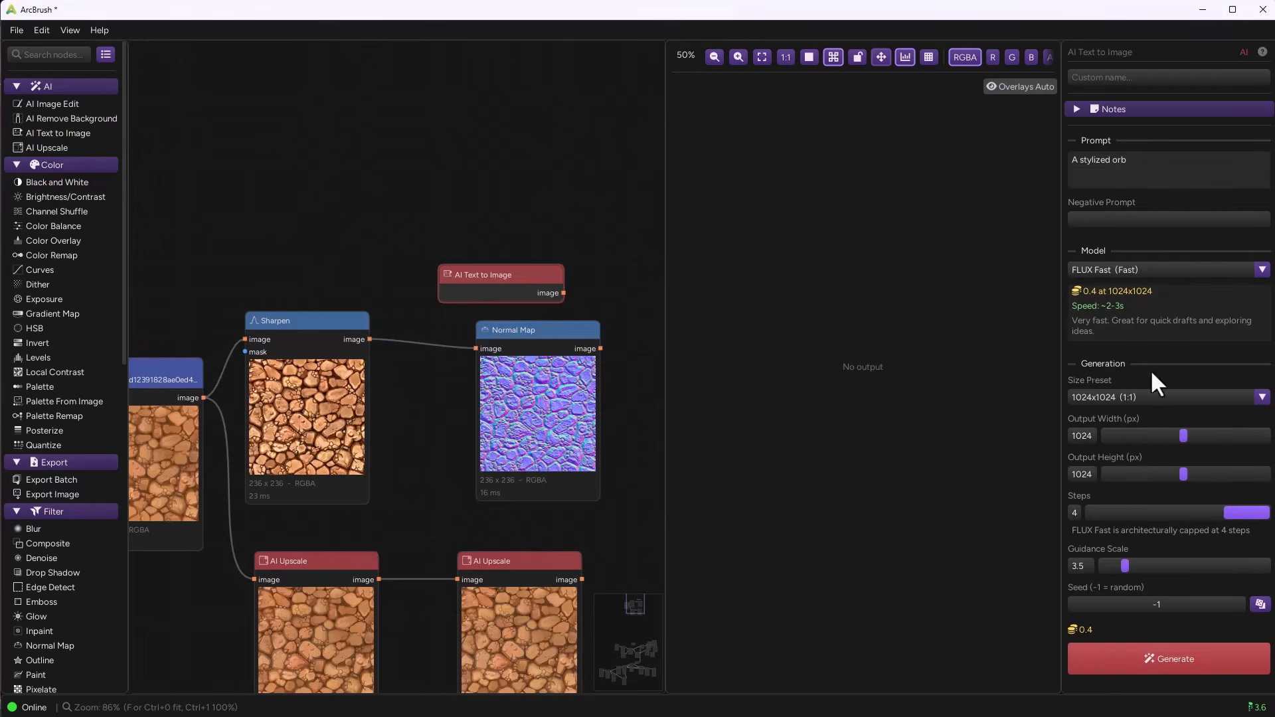
{"action": "left_click", "coordinate": [1186, 655]}
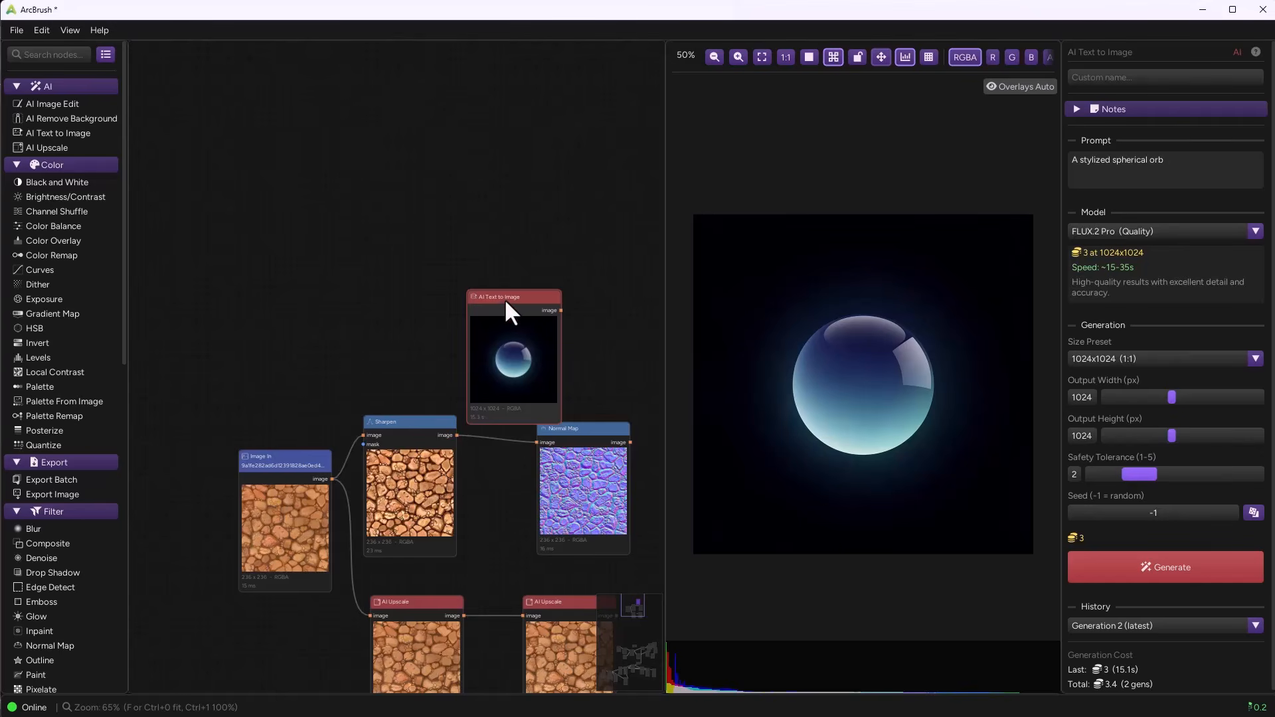
{"action": "left_click_drag", "start_coordinate": [505, 298], "coordinate": [380, 238]}
{"action": "scroll", "coordinate": [433, 249], "scroll_direction": "up", "scroll_amount": 1}
{"action": "scroll", "coordinate": [436, 252], "scroll_direction": "up", "scroll_amount": 1}
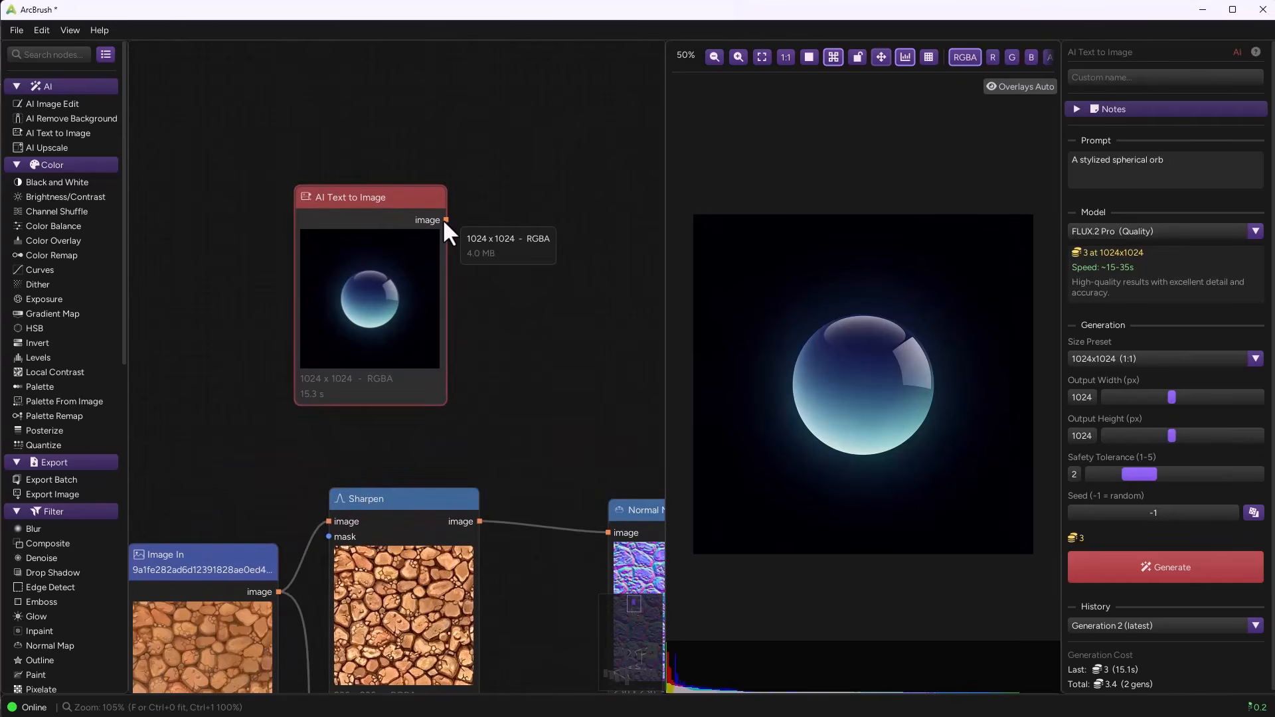
{"action": "scroll", "coordinate": [489, 352], "scroll_direction": "down", "scroll_amount": 1}
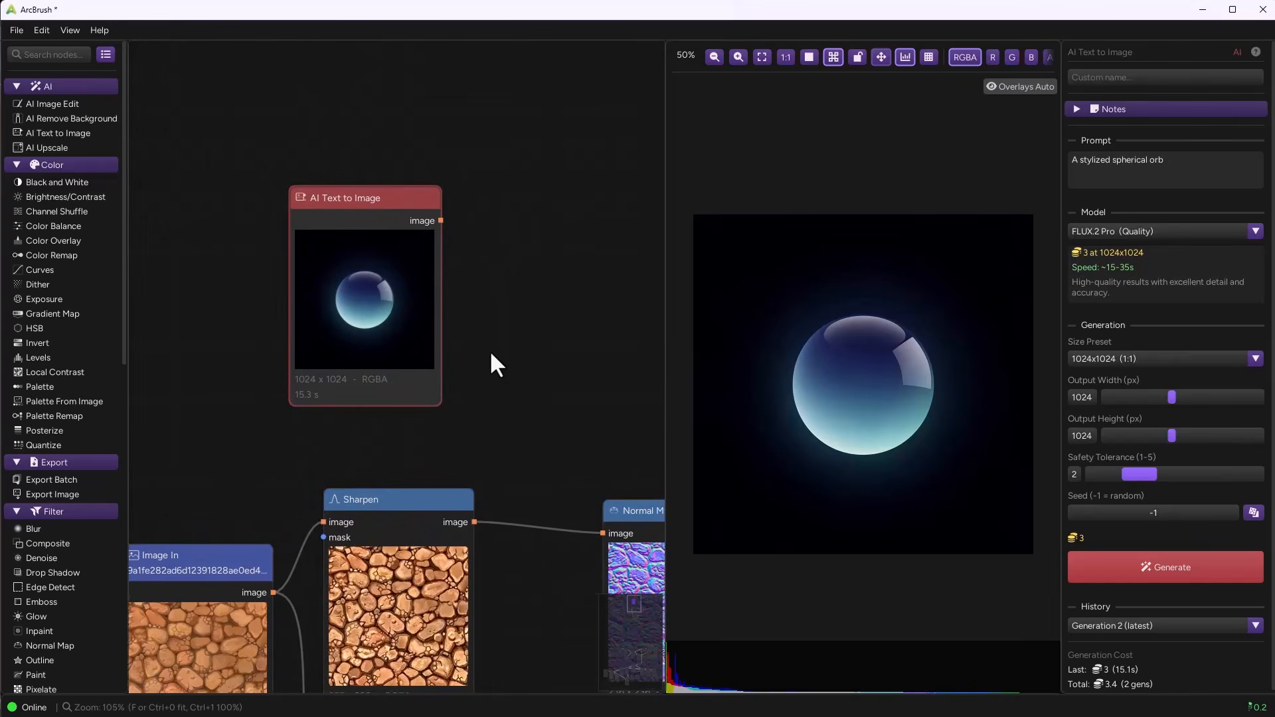
{"action": "scroll", "coordinate": [38, 466], "scroll_direction": "down", "scroll_amount": 3}
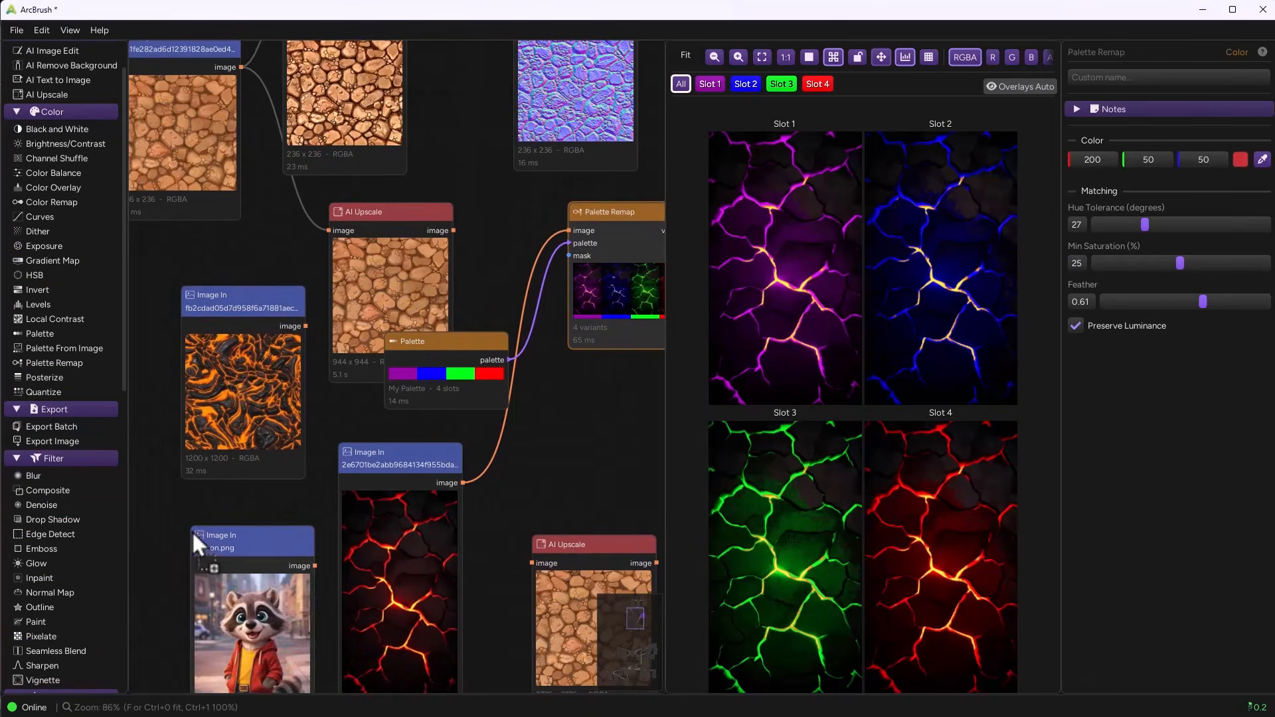
- Place the raccoon image node beneath the orange lava image node, shift the cracked lava image node aside, and preview the raccoon image
{"action": "left_click_drag", "start_coordinate": [243, 533], "coordinate": [206, 488]}
{"action": "left_click_drag", "start_coordinate": [398, 462], "coordinate": [358, 413]}
{"action": "left_click_drag", "start_coordinate": [359, 413], "coordinate": [413, 413]}
{"action": "left_click", "coordinate": [214, 460]}
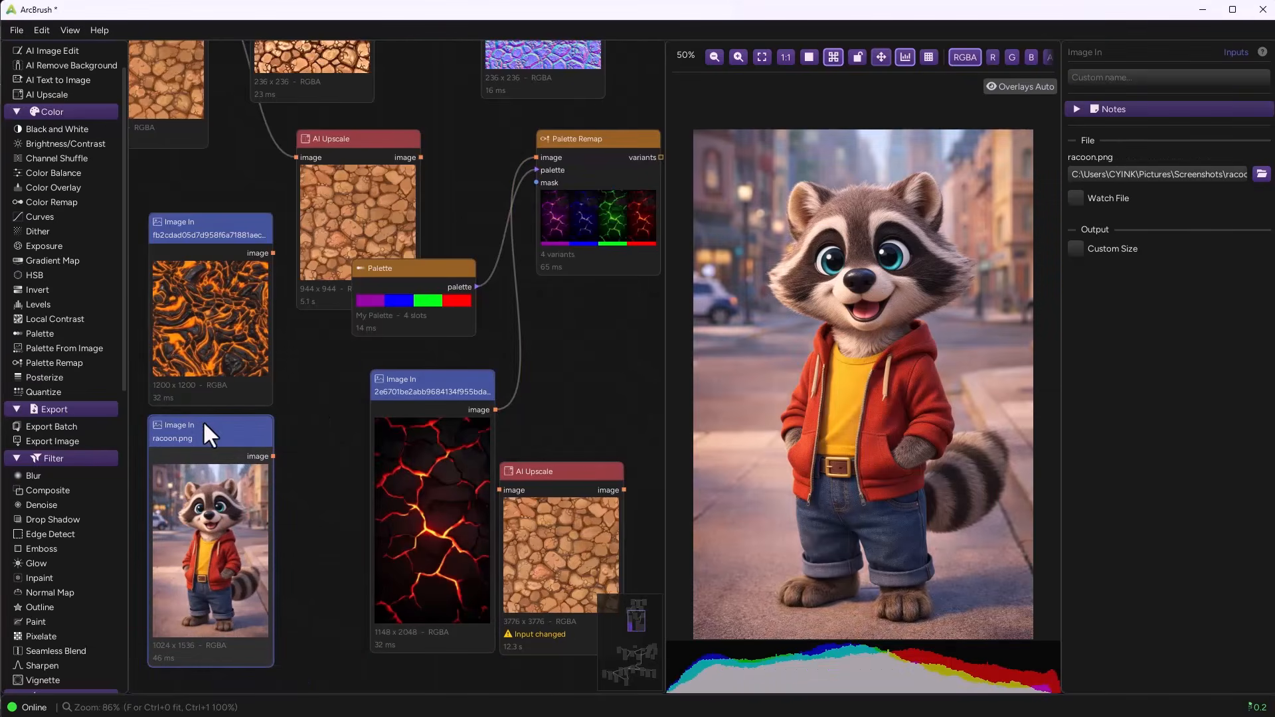
- Add a Palette From Image node fed by the raccoon image, and connect its palette to the Palette Remap node
{"action": "left_click_drag", "start_coordinate": [61, 348], "coordinate": [307, 407]}
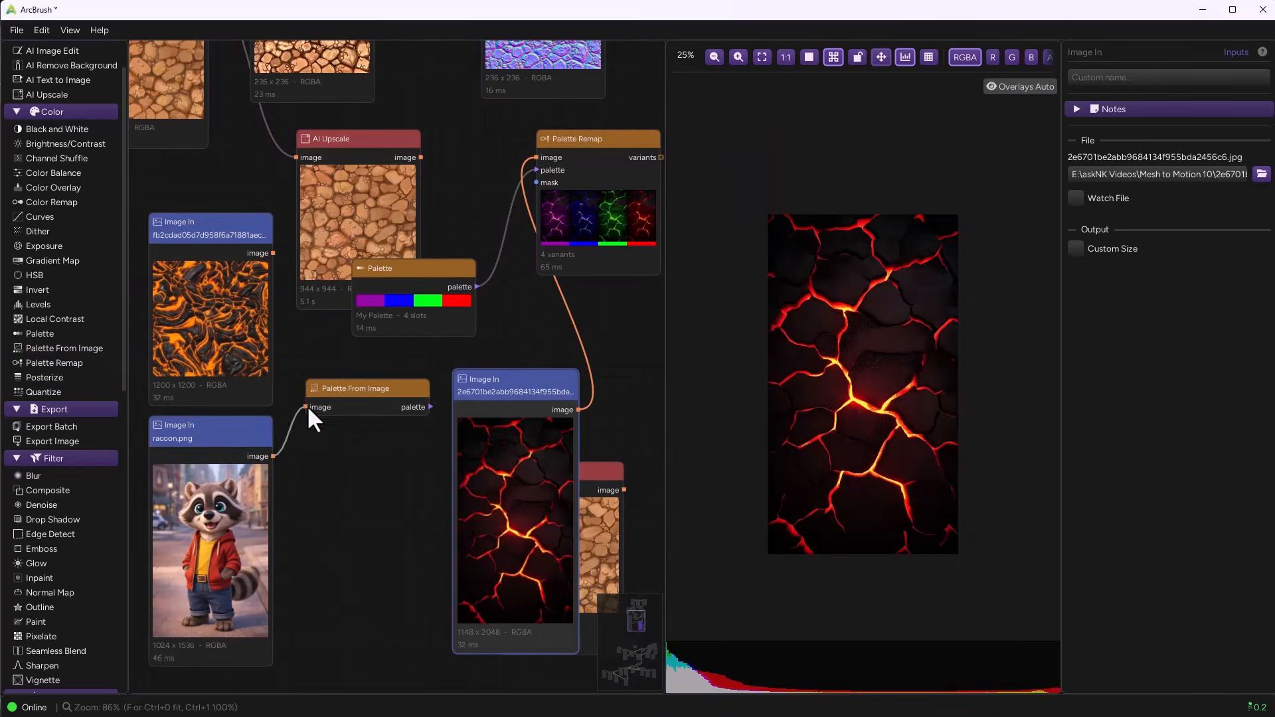
{"action": "left_click", "coordinate": [349, 401]}
{"action": "left_click_drag", "start_coordinate": [460, 422], "coordinate": [495, 260]}
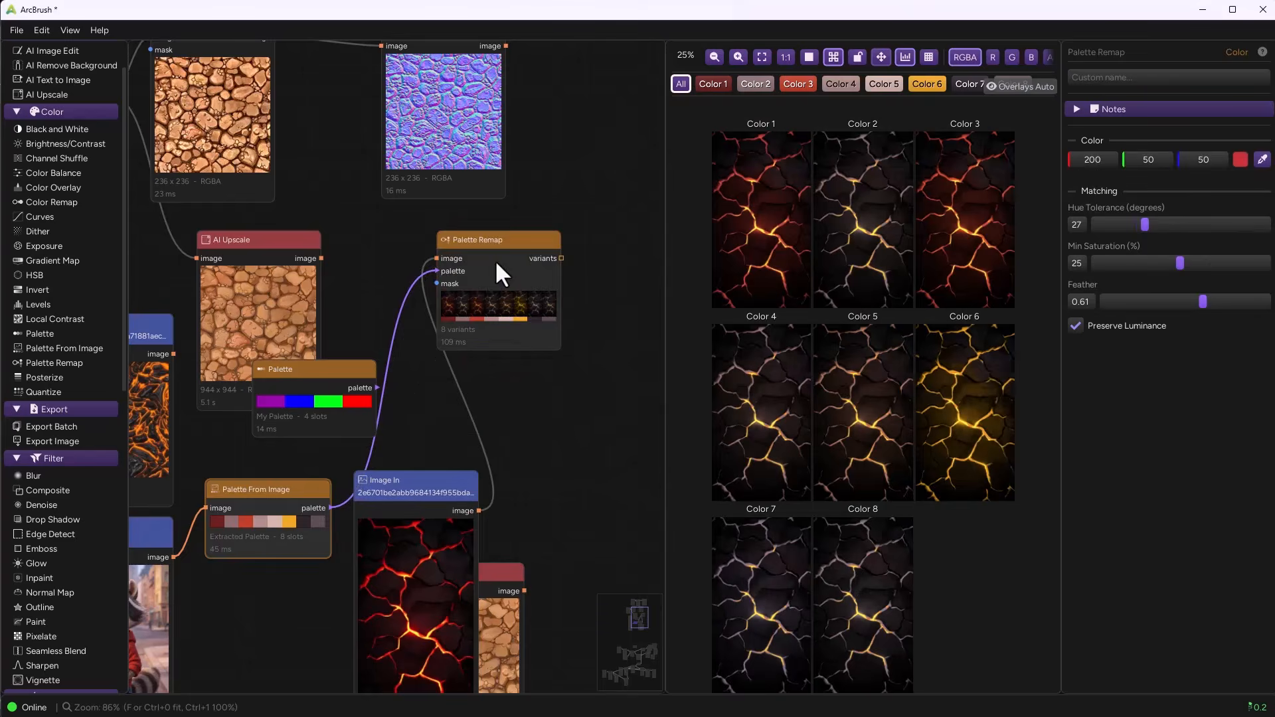
- Increase the Palette From Image node's number of colors, adjust its attempts, and open its sorting options
{"action": "left_click", "coordinate": [243, 499]}
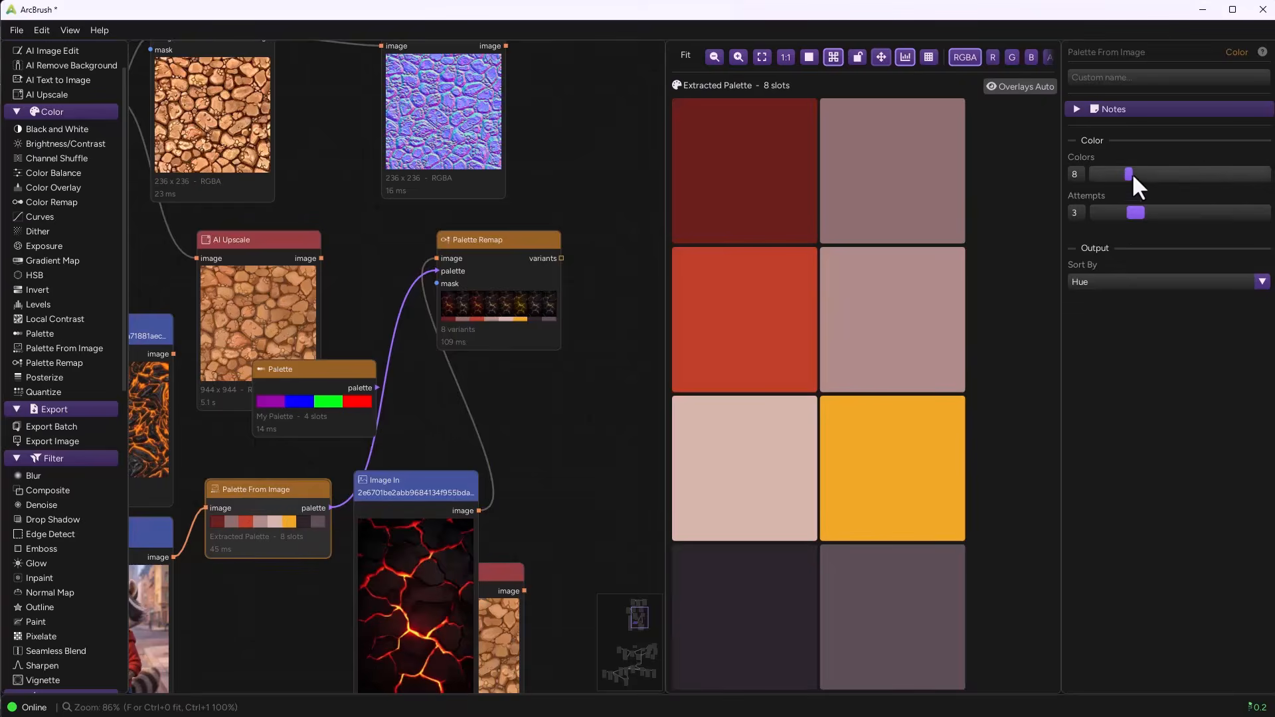
{"action": "left_click_drag", "start_coordinate": [1132, 173], "coordinate": [1214, 174]}
{"action": "mouse_move", "coordinate": [1149, 219]}
{"action": "left_mouse_down"}
{"action": "mouse_move", "coordinate": [1235, 221]}
{"action": "mouse_move", "coordinate": [1154, 216]}
{"action": "left_mouse_up"}
{"action": "left_click", "coordinate": [1148, 282]}
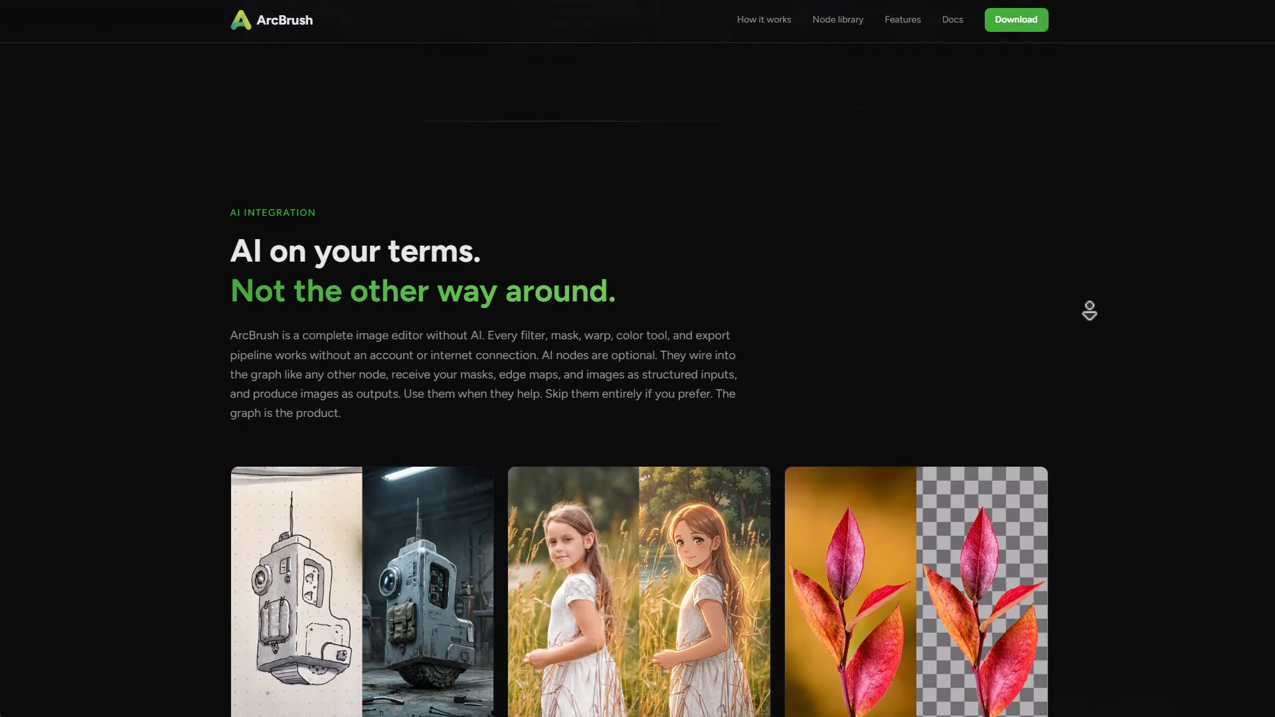
- Switch to the ArcBrush website and review its AI models, credit packs and generations per model
{"action": "scroll", "coordinate": [1096, 284], "scroll_direction": "down", "scroll_amount": 5}
{"action": "scroll", "coordinate": [1096, 285], "scroll_direction": "down", "scroll_amount": 3}
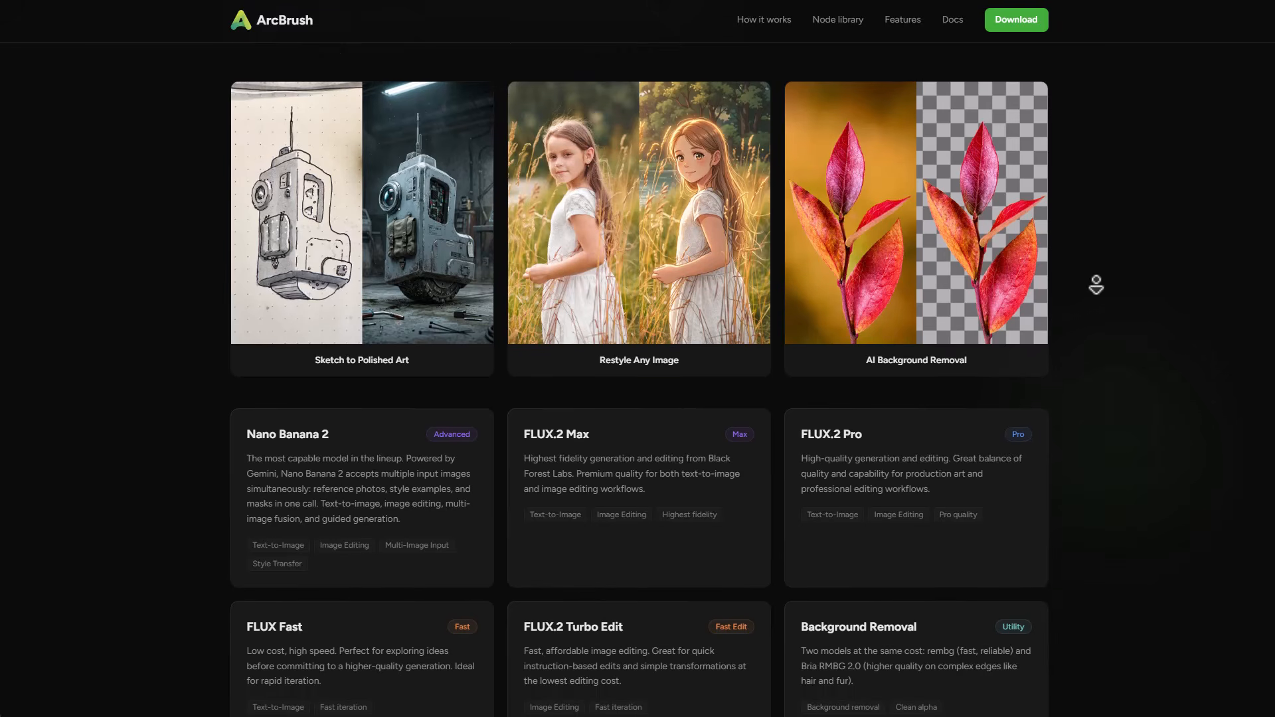
{"action": "scroll", "coordinate": [1096, 285], "scroll_direction": "down", "scroll_amount": 3}
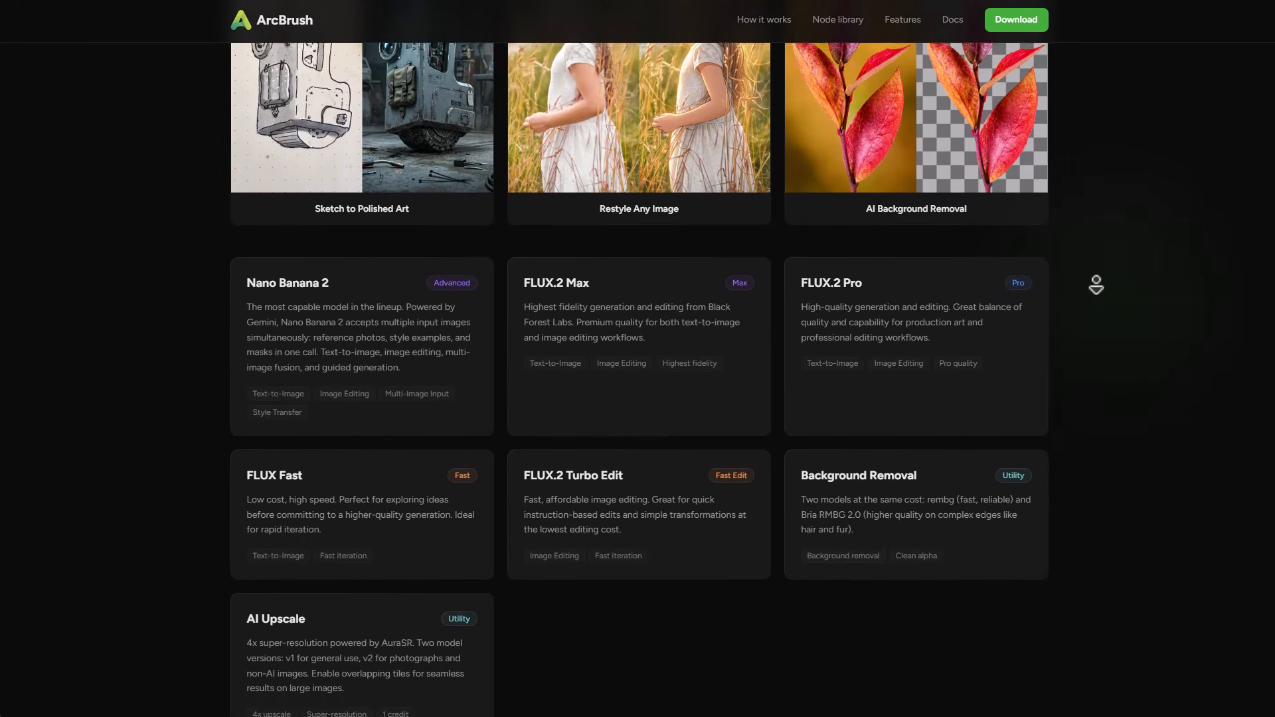
{"action": "scroll", "coordinate": [1097, 284], "scroll_direction": "down", "scroll_amount": 10}
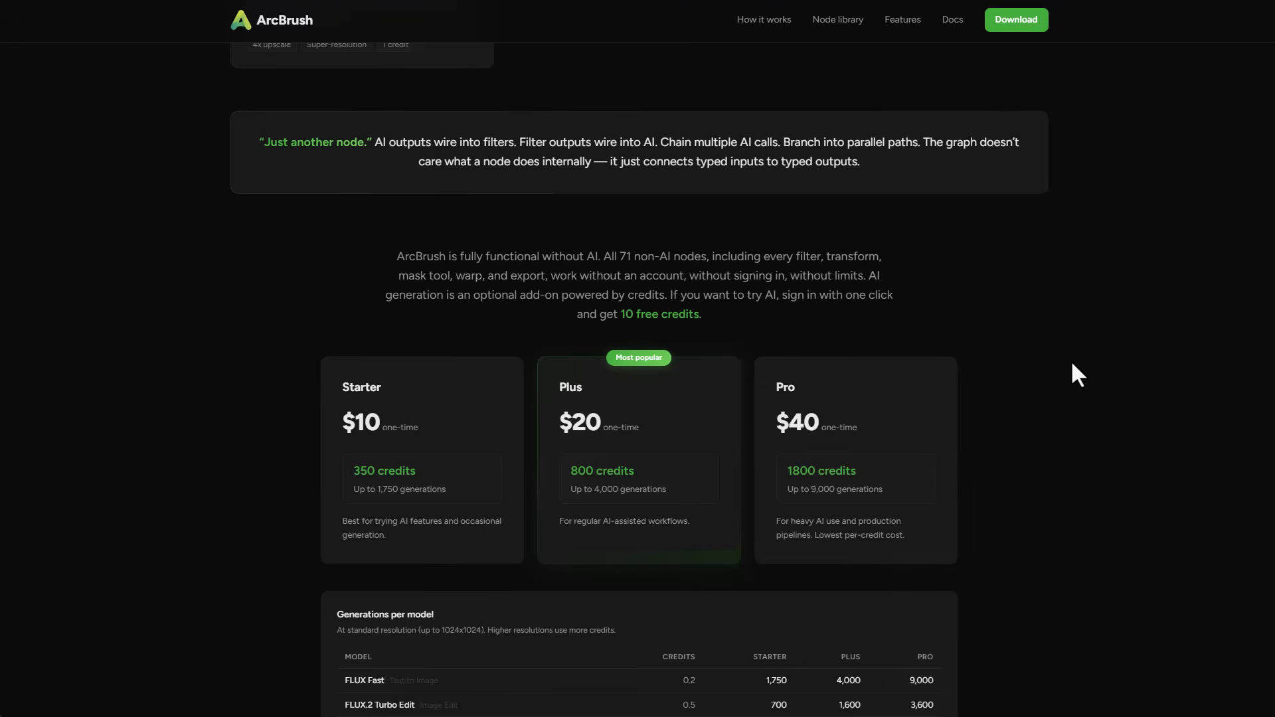
{"action": "scroll", "coordinate": [1073, 362], "scroll_direction": "down", "scroll_amount": 5}
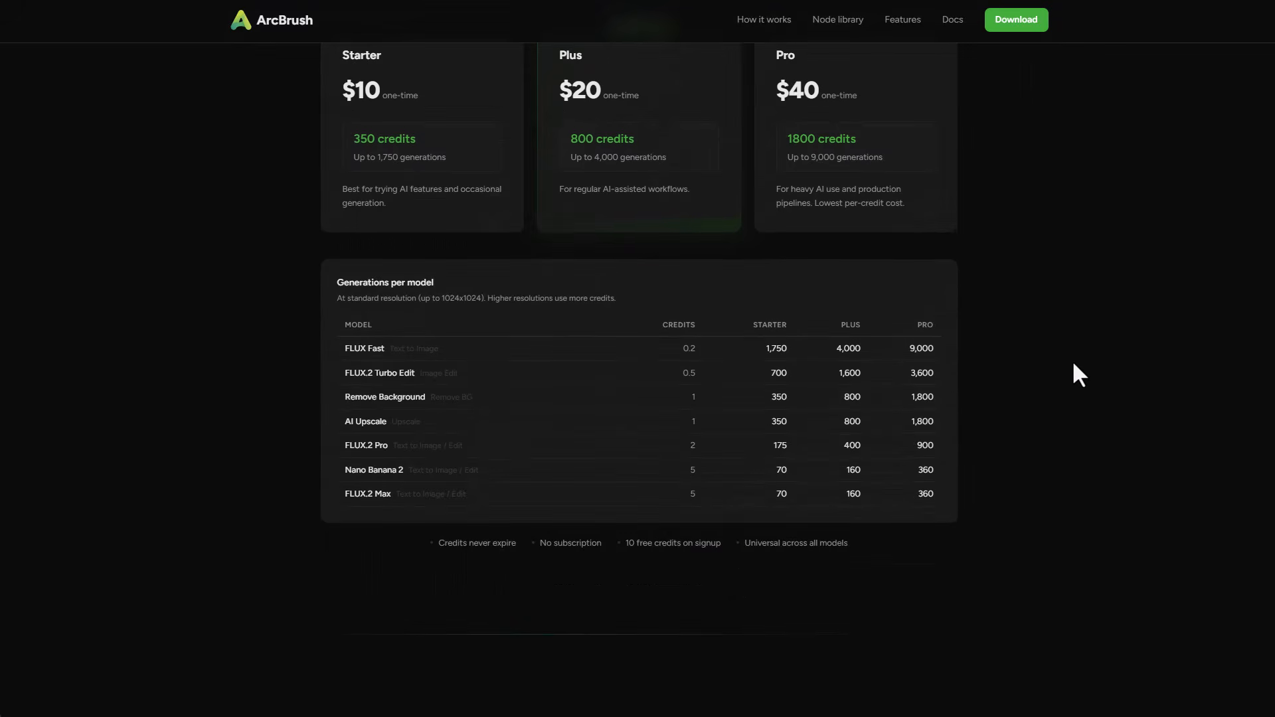
{"action": "scroll", "coordinate": [484, 561], "scroll_direction": "up", "scroll_amount": 3}
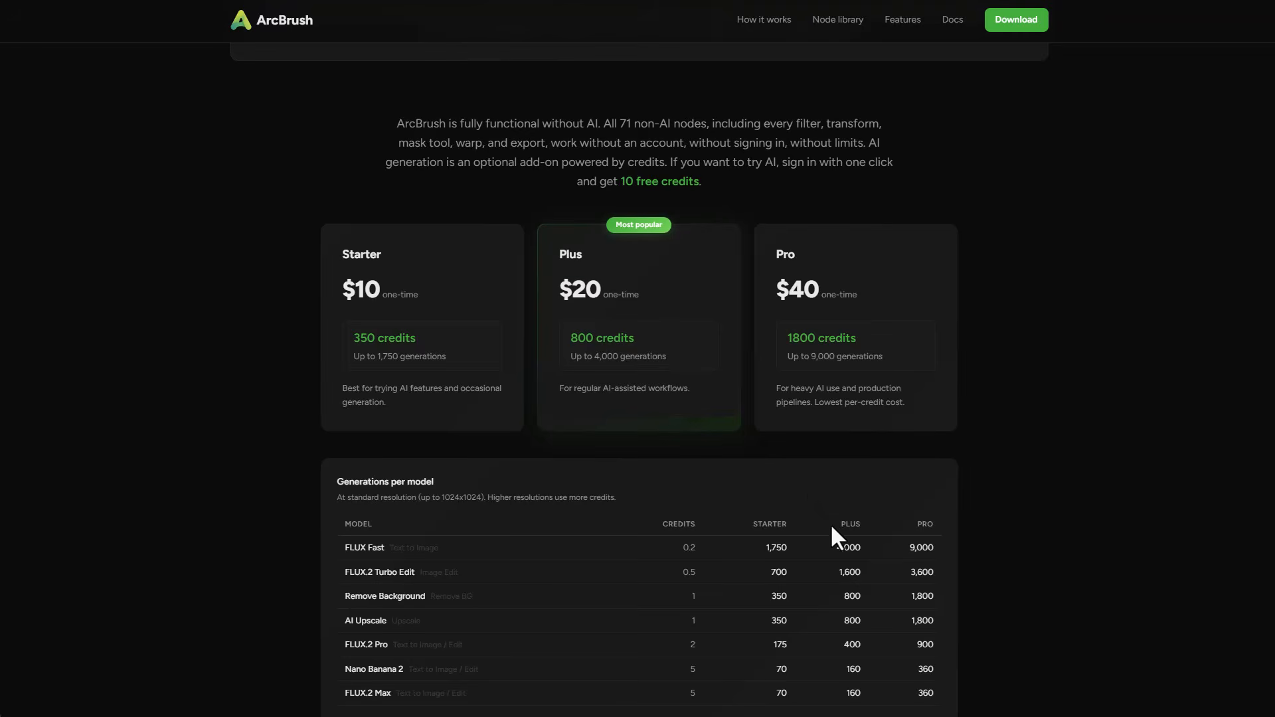
{"action": "scroll", "coordinate": [835, 532], "scroll_direction": "up", "scroll_amount": 15}
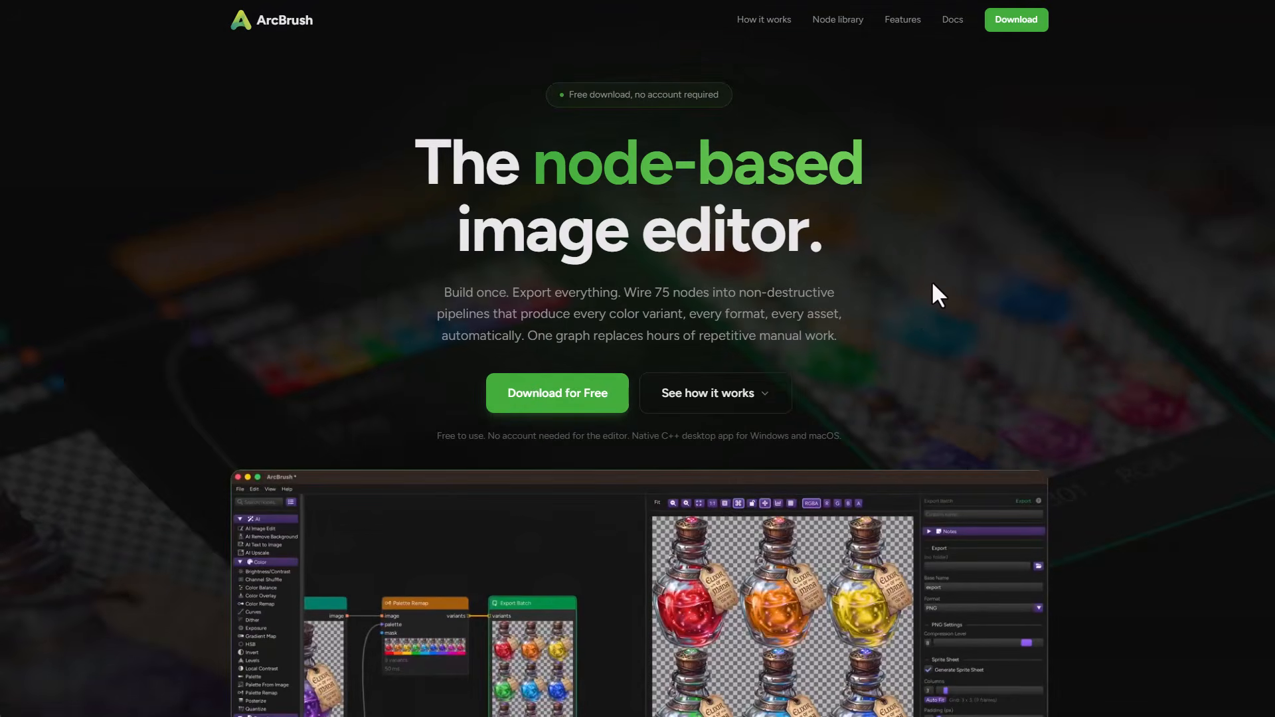